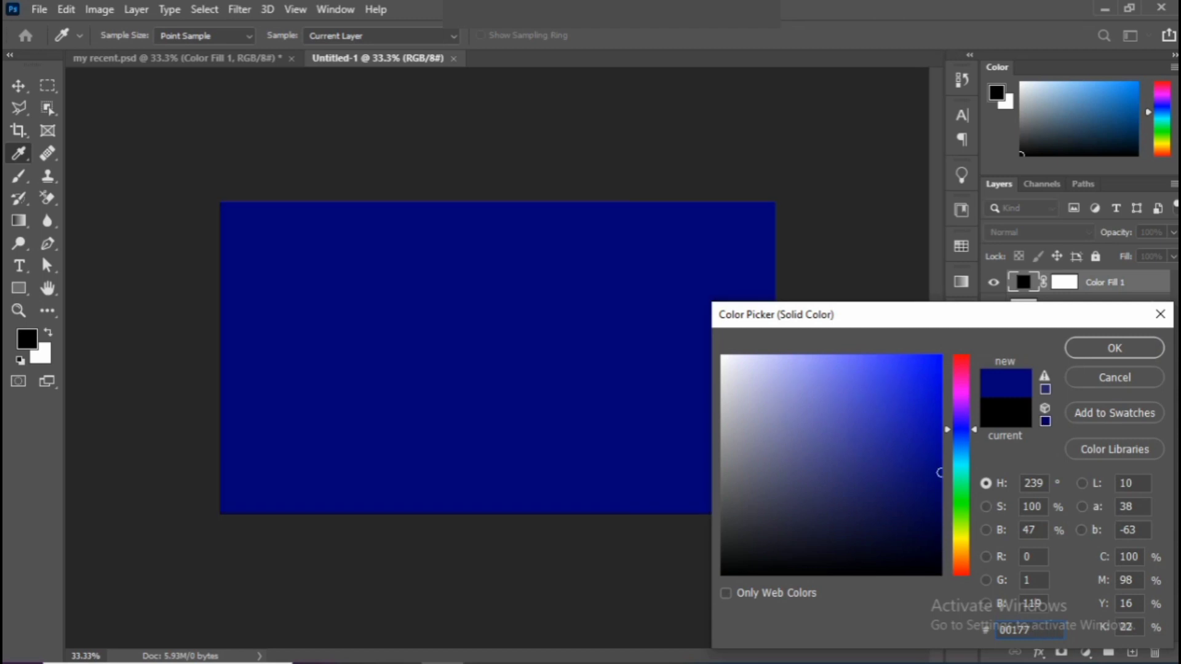
Apply the dark blue solid color fill and open the Oreo box image from the Photo manipulation folder as a separate document
{"action": "left_click", "coordinate": [1099, 348]}
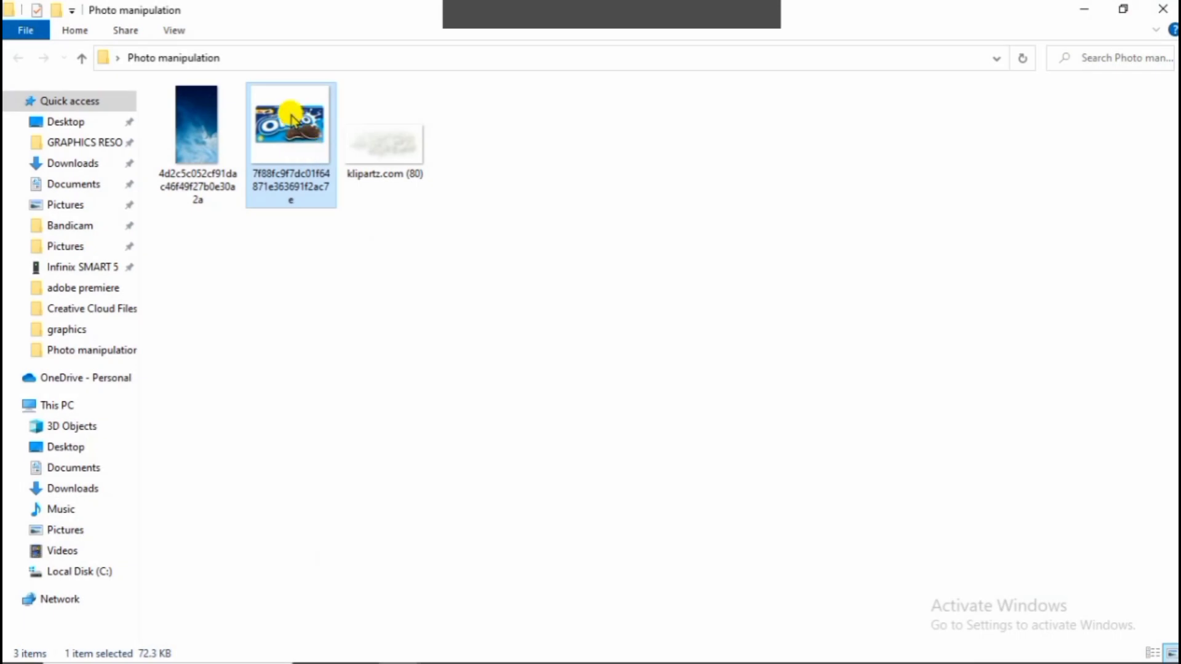
{"action": "left_click_drag", "start_coordinate": [291, 117], "coordinate": [567, 66]}
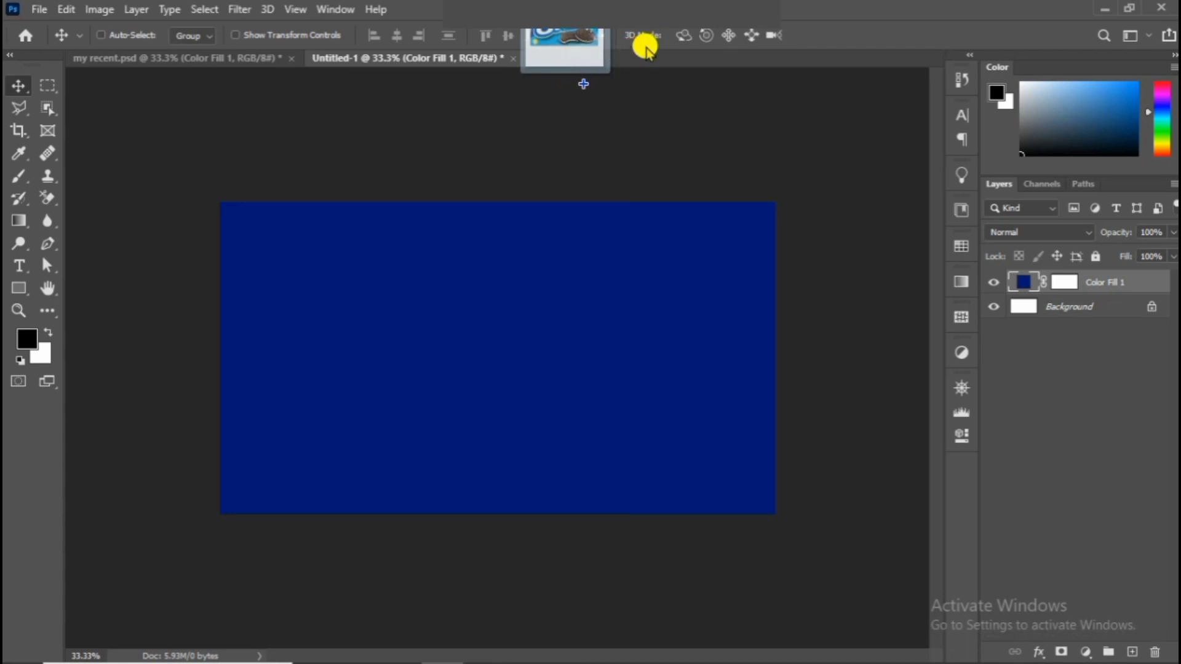
{"action": "left_click_drag", "start_coordinate": [646, 51], "coordinate": [647, 54]}
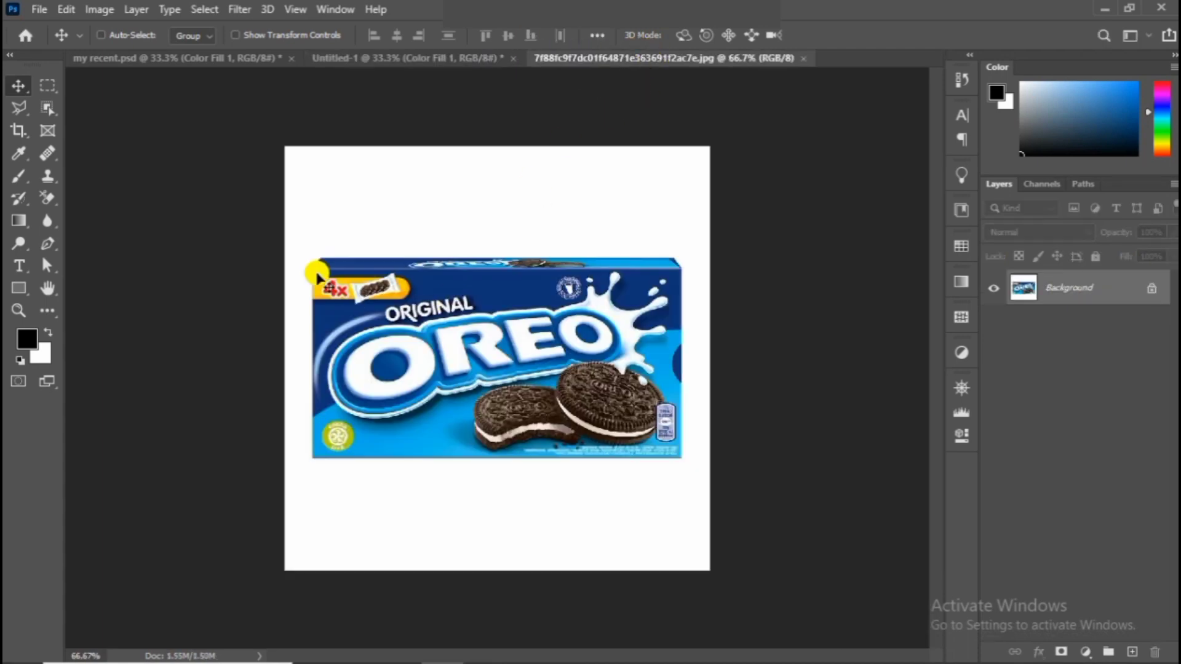
Cut out the Oreo box with the Object Selection tool and hide its white background with a layer mask
{"action": "left_click_drag", "start_coordinate": [47, 108], "coordinate": [127, 100]}
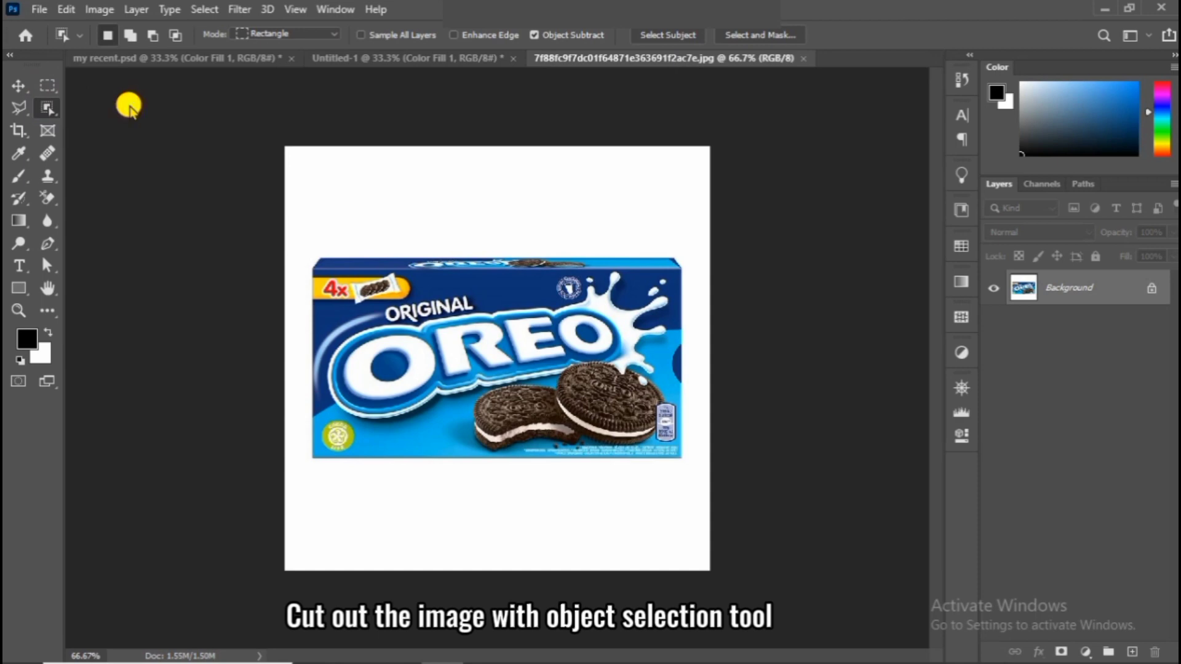
{"action": "left_click_drag", "start_coordinate": [308, 229], "coordinate": [690, 493]}
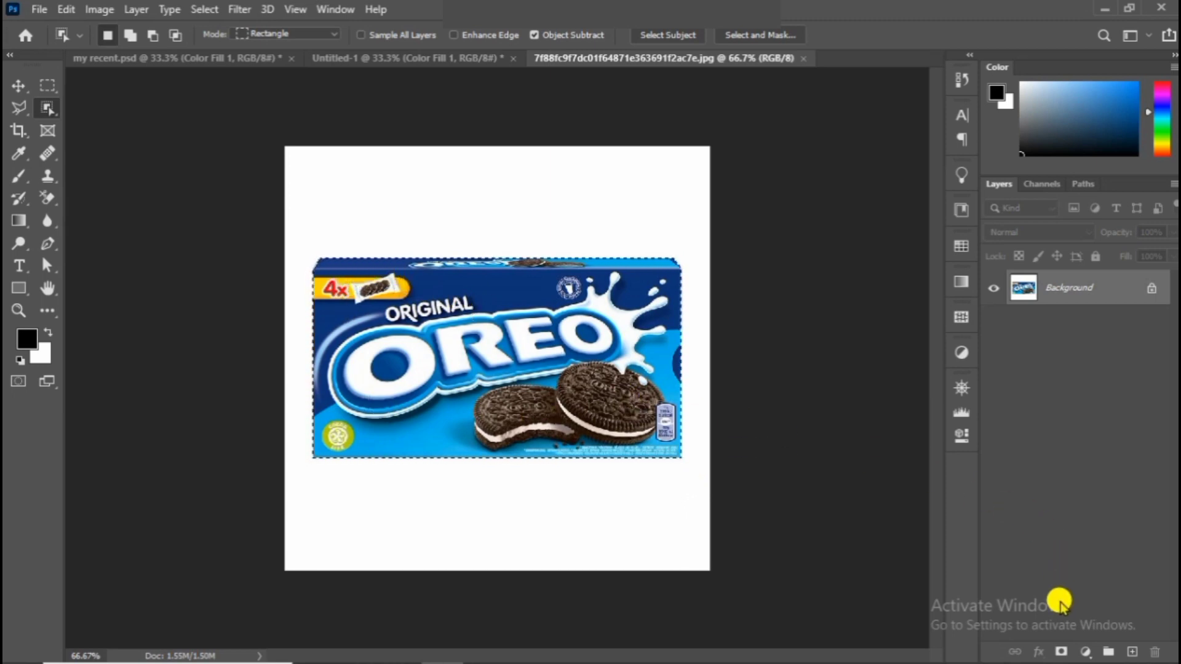
{"action": "left_click", "coordinate": [1061, 650]}
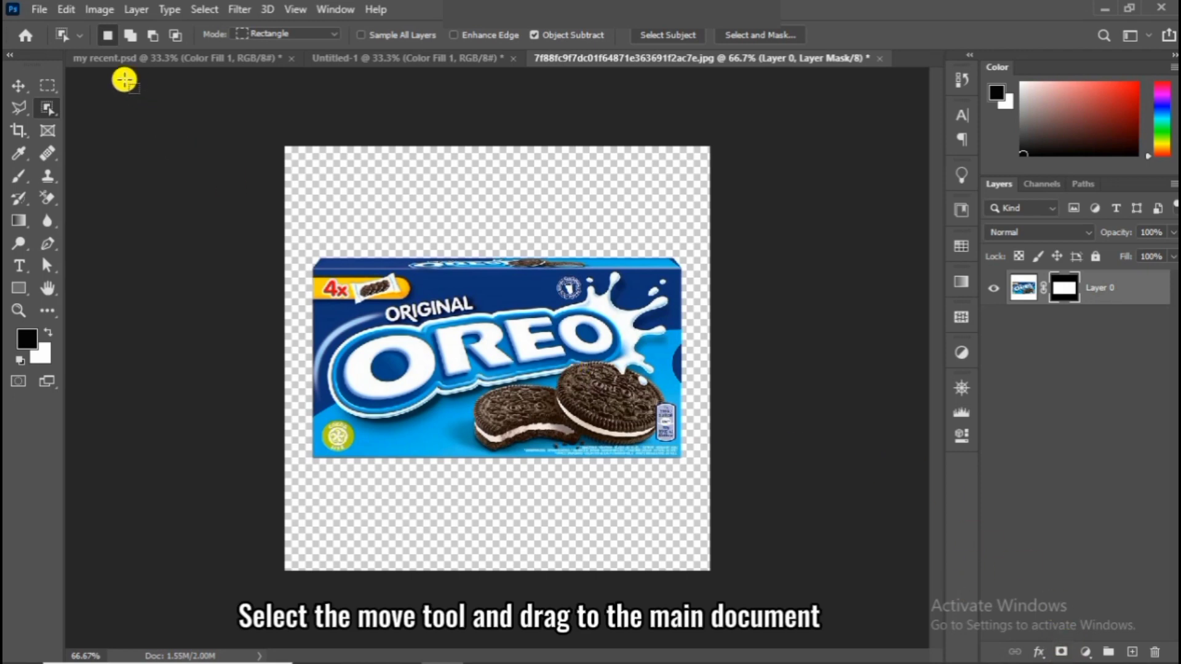
Move the masked Oreo box into the Untitled-1 document
{"action": "left_click", "coordinate": [18, 85]}
{"action": "left_click_drag", "start_coordinate": [461, 343], "coordinate": [522, 361]}
Scale the Oreo box to about 210% and center it on the canvas at X 960 px, Y 540 px
{"action": "key", "text": "ctrl"}
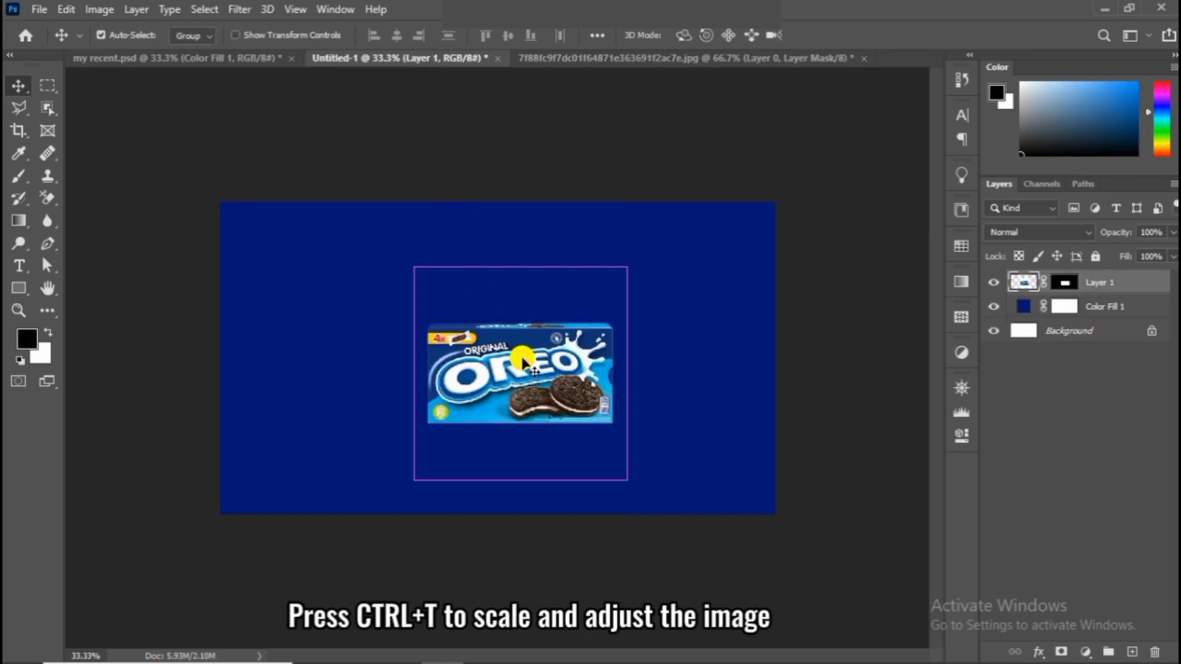
{"action": "key", "text": "ctrl+t"}
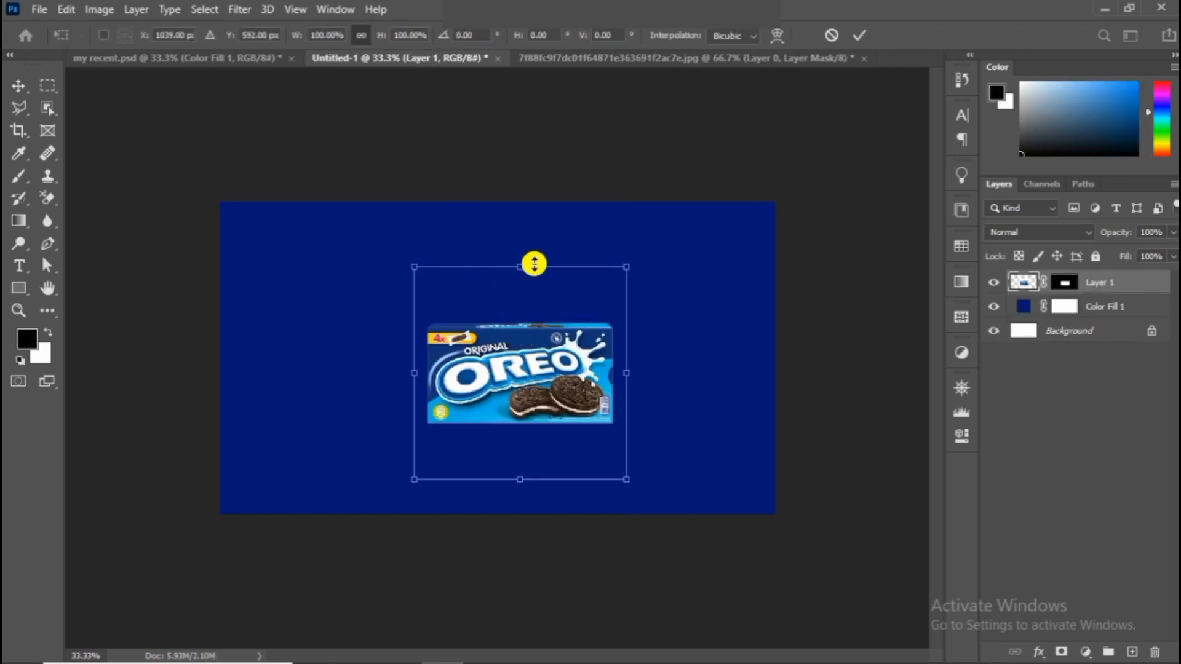
{"action": "left_click_drag", "start_coordinate": [533, 264], "coordinate": [560, 108]}
{"action": "left_click_drag", "start_coordinate": [563, 335], "coordinate": [541, 400]}
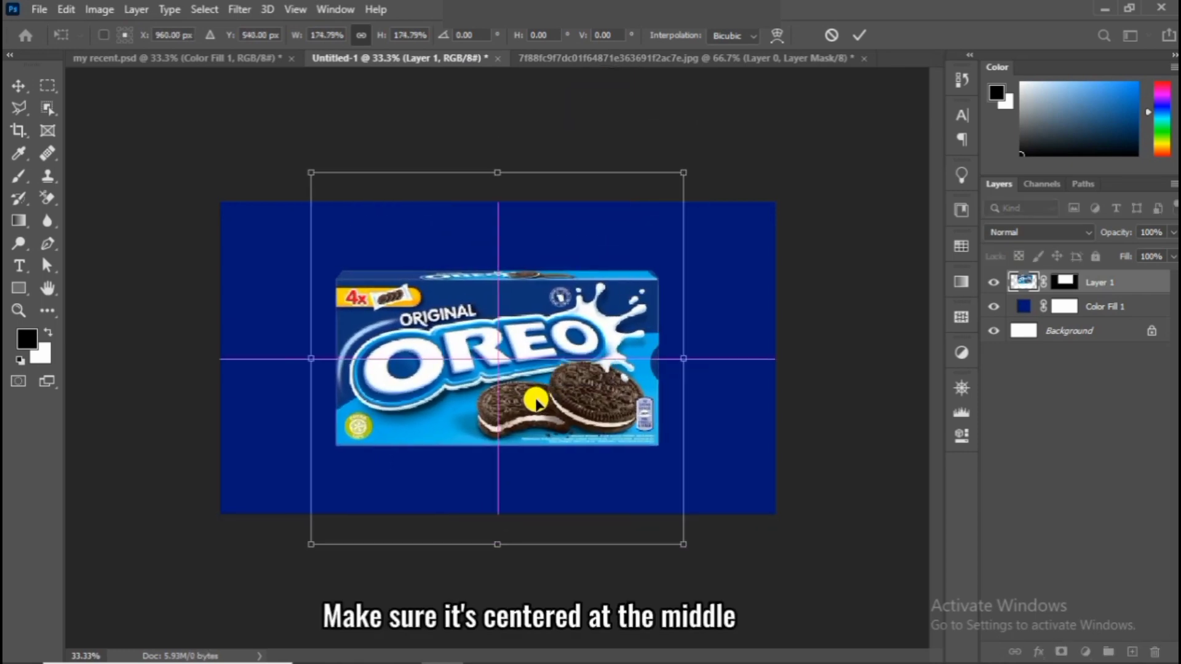
{"action": "left_click_drag", "start_coordinate": [499, 172], "coordinate": [498, 94]}
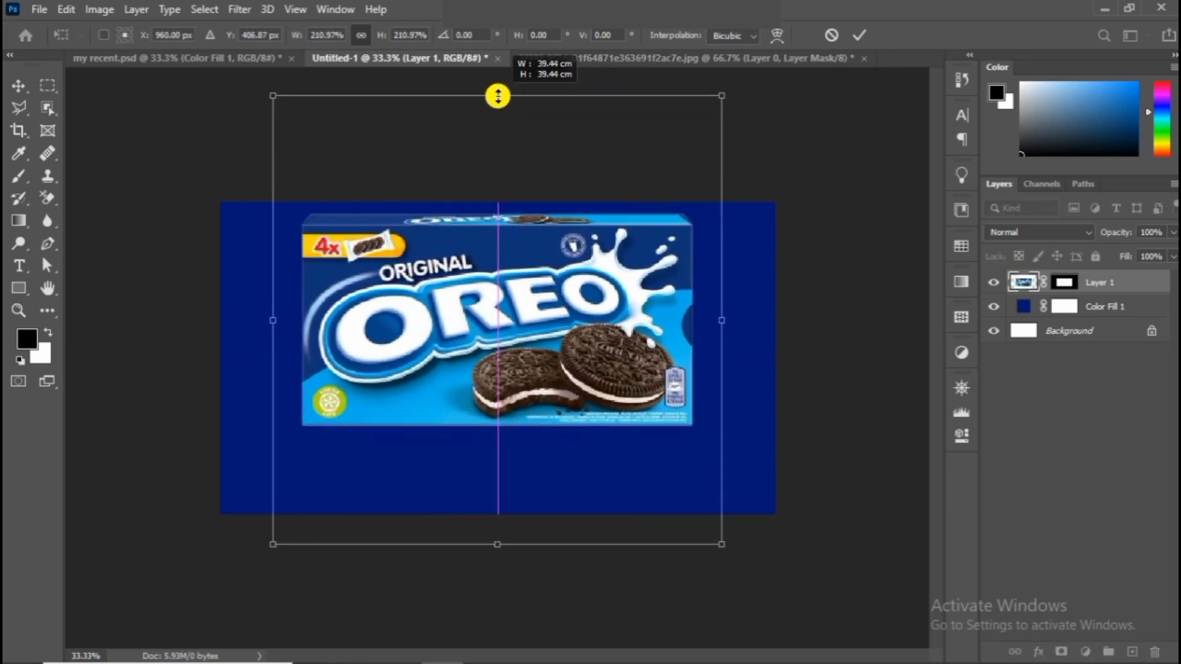
{"action": "left_click_drag", "start_coordinate": [535, 299], "coordinate": [541, 332]}
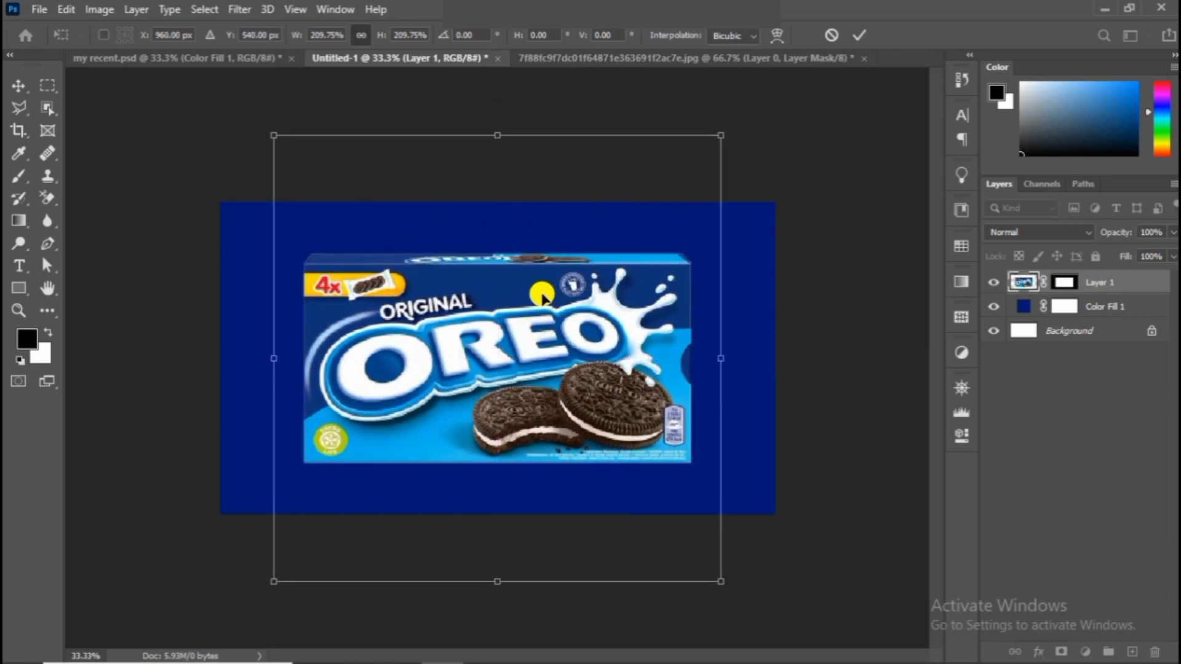
{"action": "left_click_drag", "start_coordinate": [521, 314], "coordinate": [520, 312]}
{"action": "key", "text": "Return"}
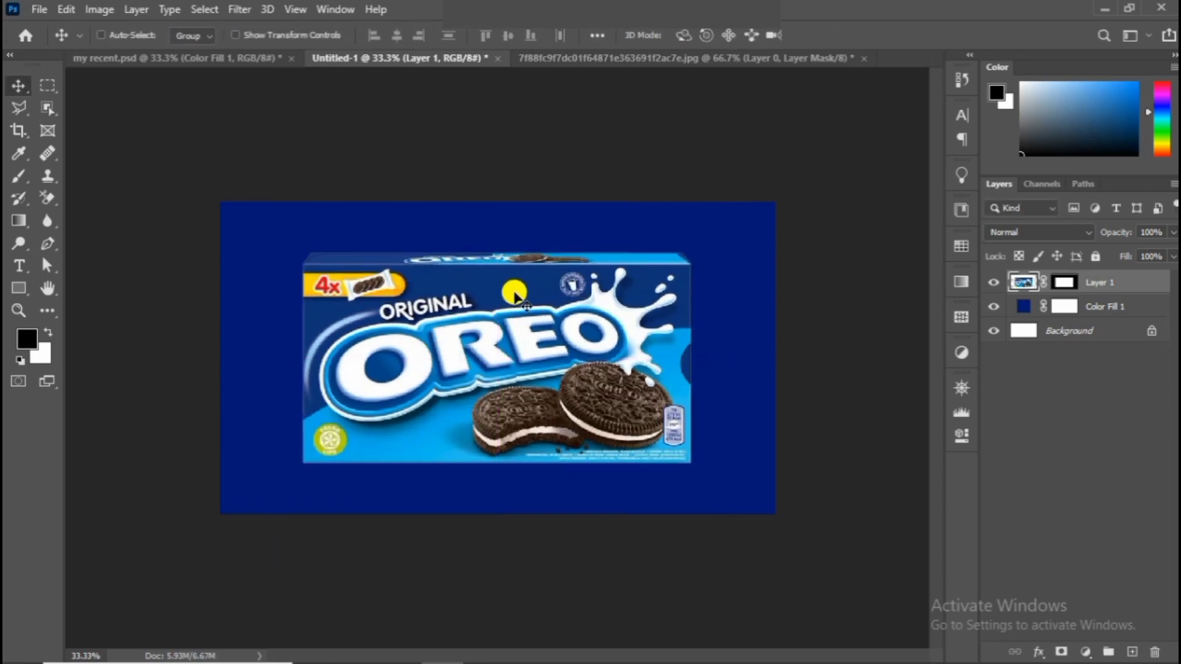
Create a new empty layer and set up the Brush tool with a 500 px Soft Round tip
{"action": "left_click", "coordinate": [1131, 652]}
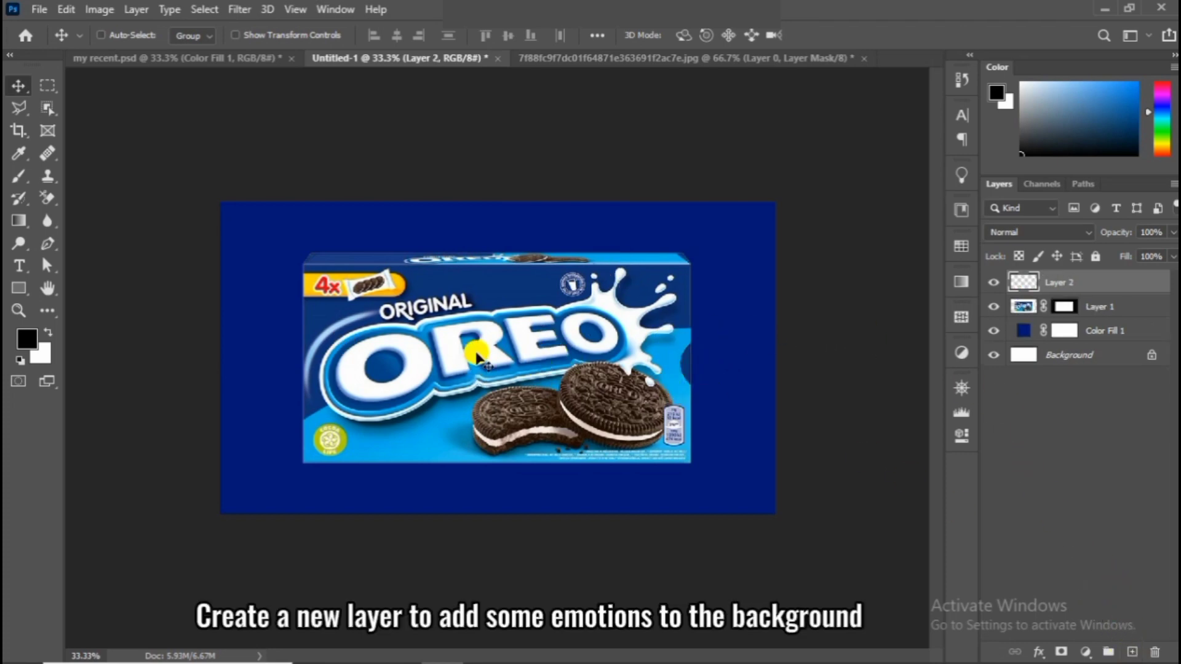
{"action": "left_click", "coordinate": [18, 177]}
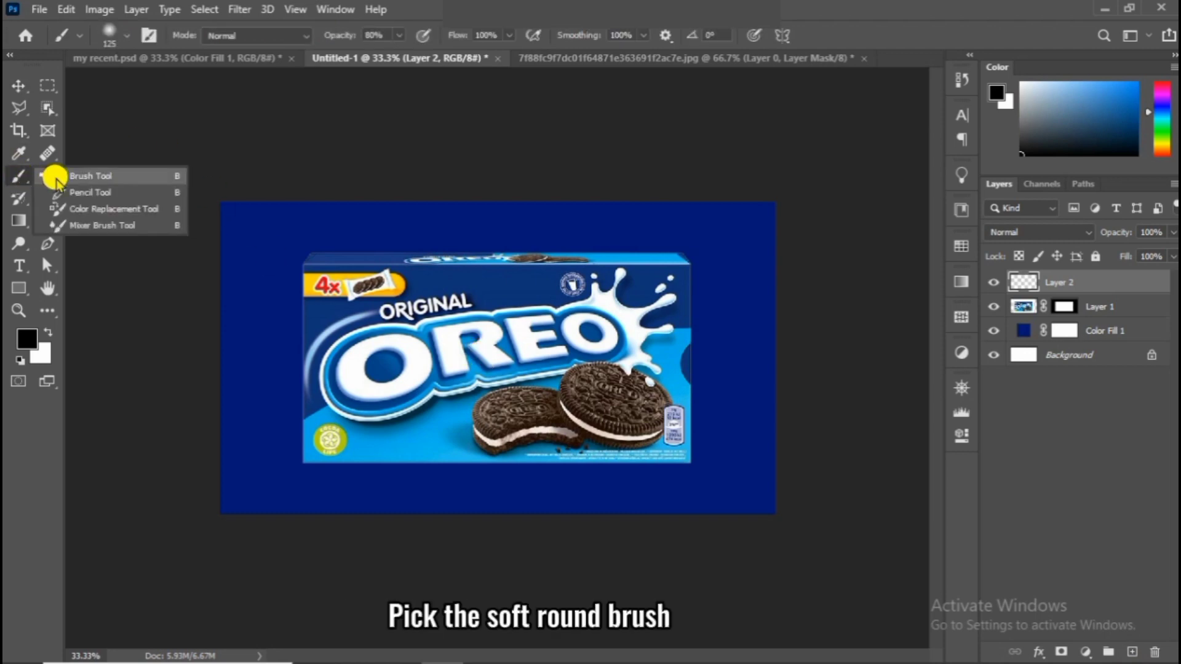
{"action": "left_click", "coordinate": [82, 177]}
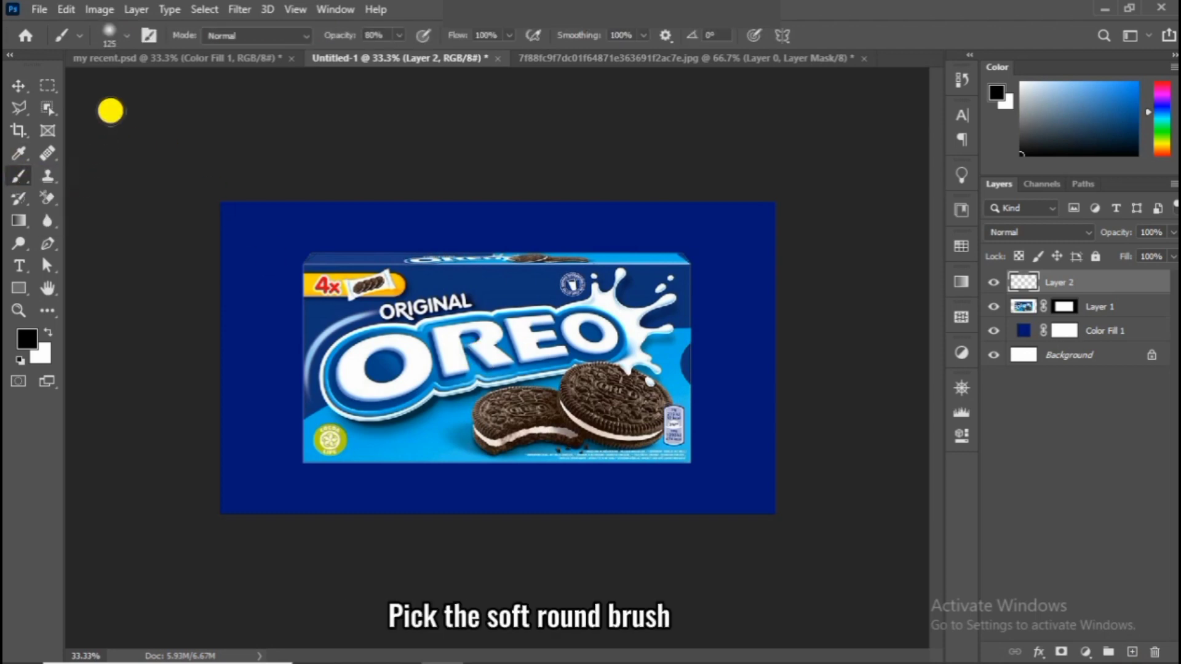
{"action": "left_click", "coordinate": [125, 33]}
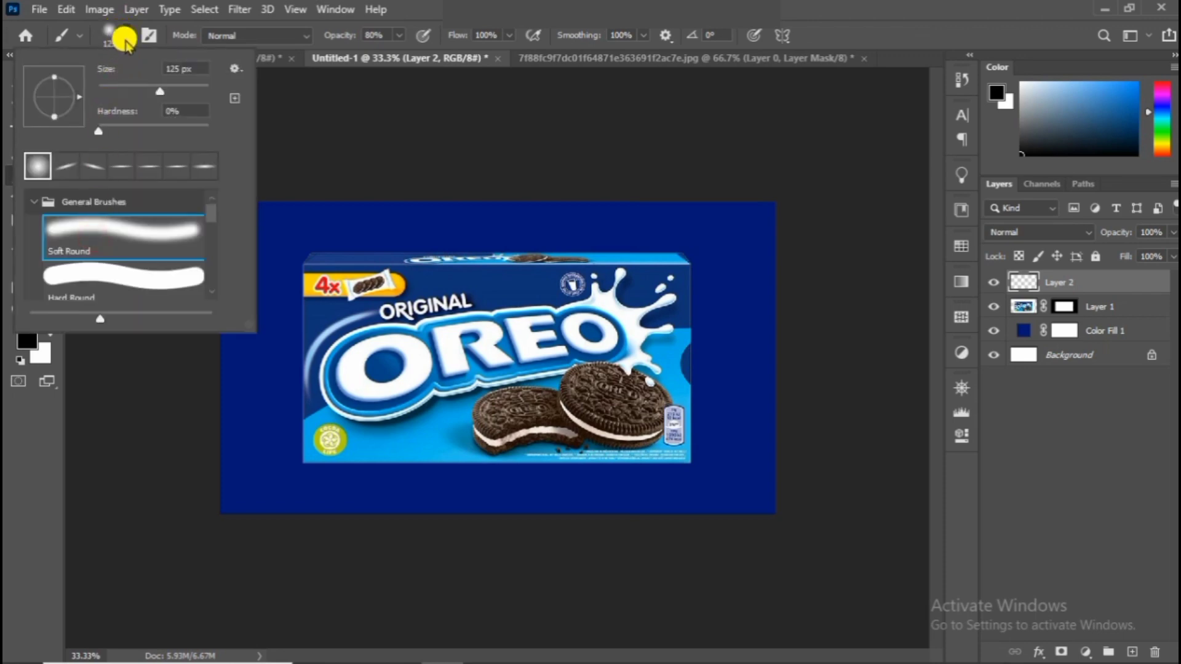
{"action": "left_click", "coordinate": [126, 35]}
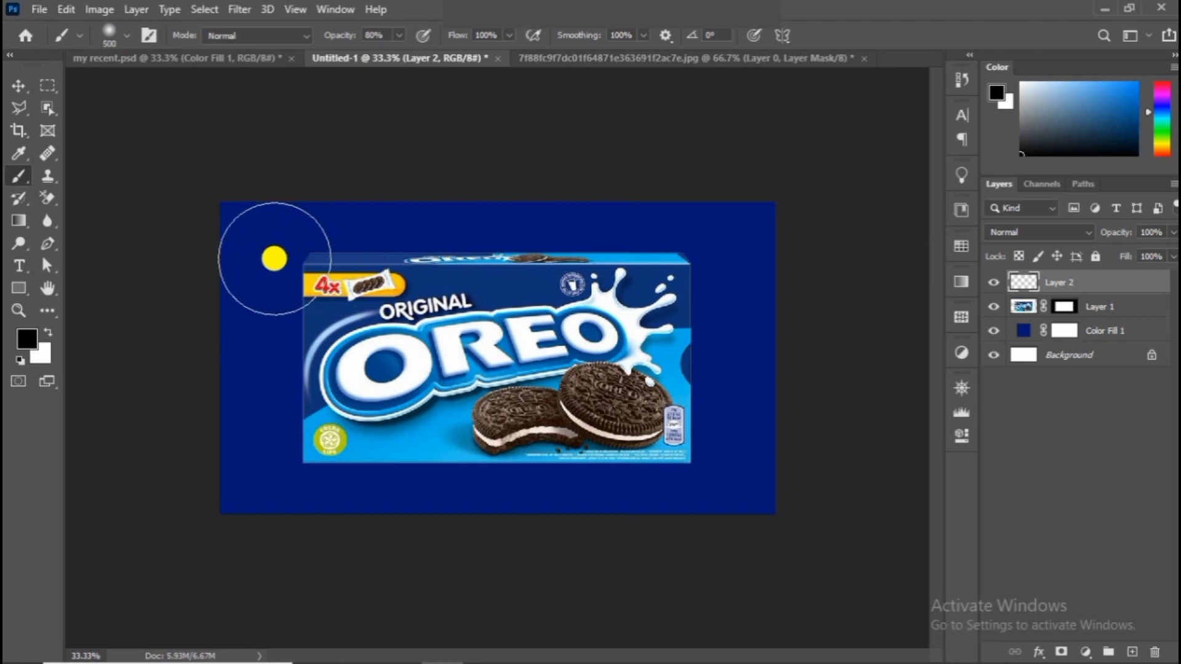
Set the foreground color to muted blue 5086b4 and place Layer 2 beneath the Oreo box layer for brushing
{"action": "left_click", "coordinate": [26, 337]}
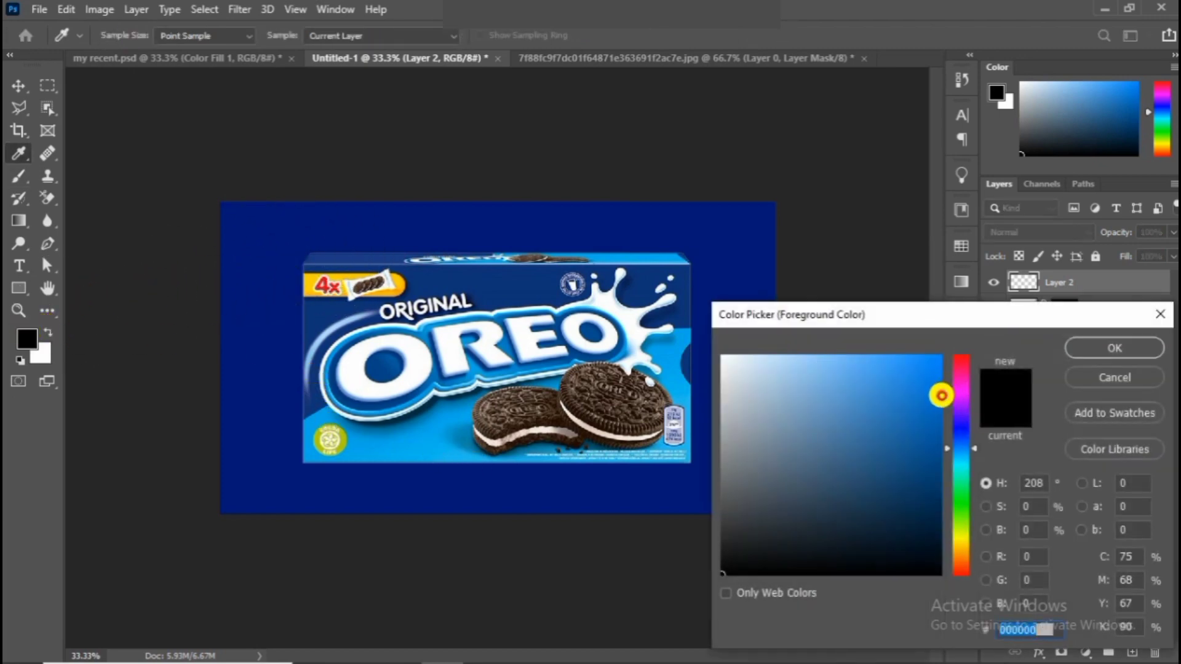
{"action": "left_click_drag", "start_coordinate": [941, 395], "coordinate": [888, 355]}
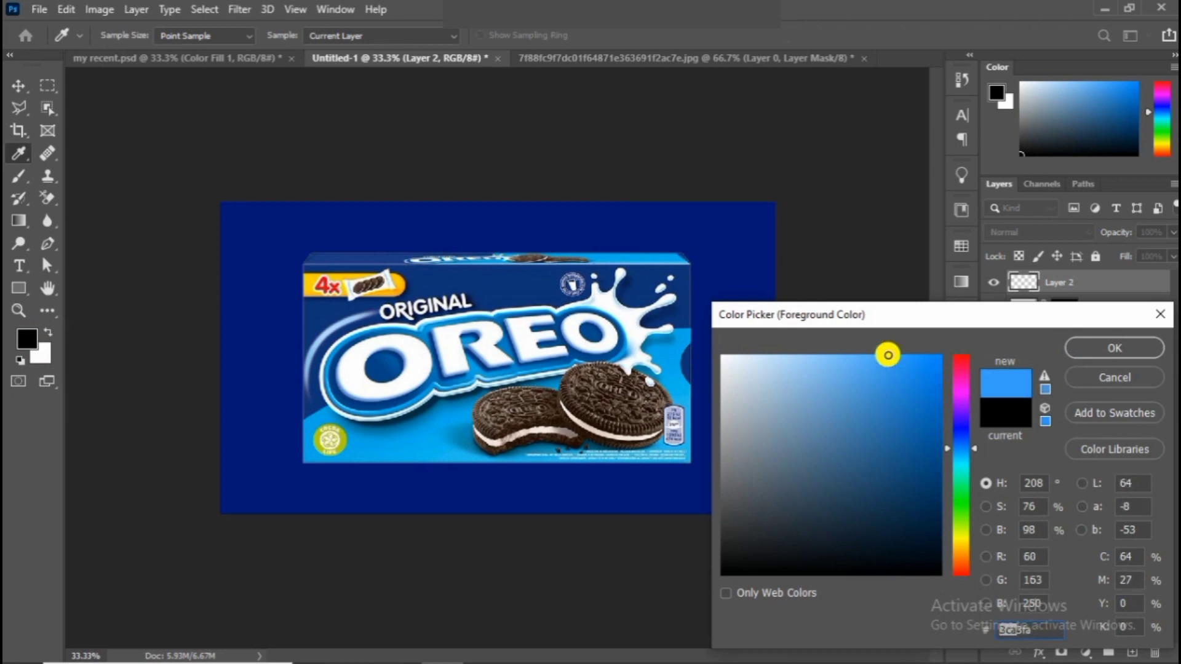
{"action": "left_click", "coordinate": [1084, 346]}
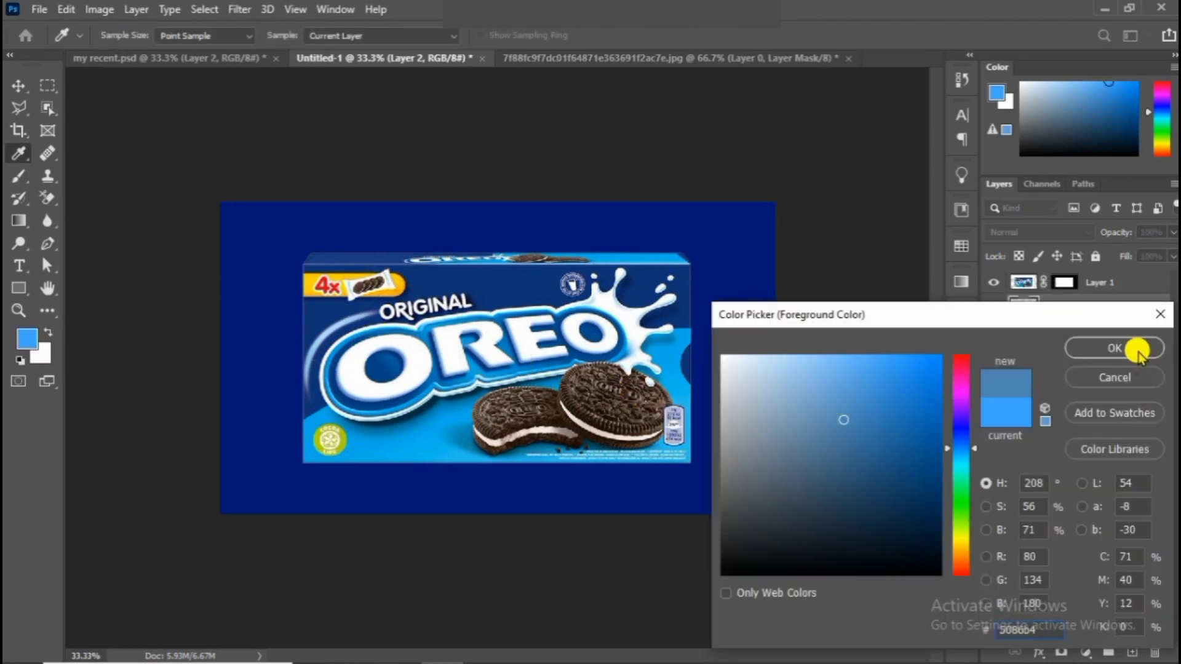
{"action": "left_click", "coordinate": [1137, 351]}
{"action": "key", "text": "b"}
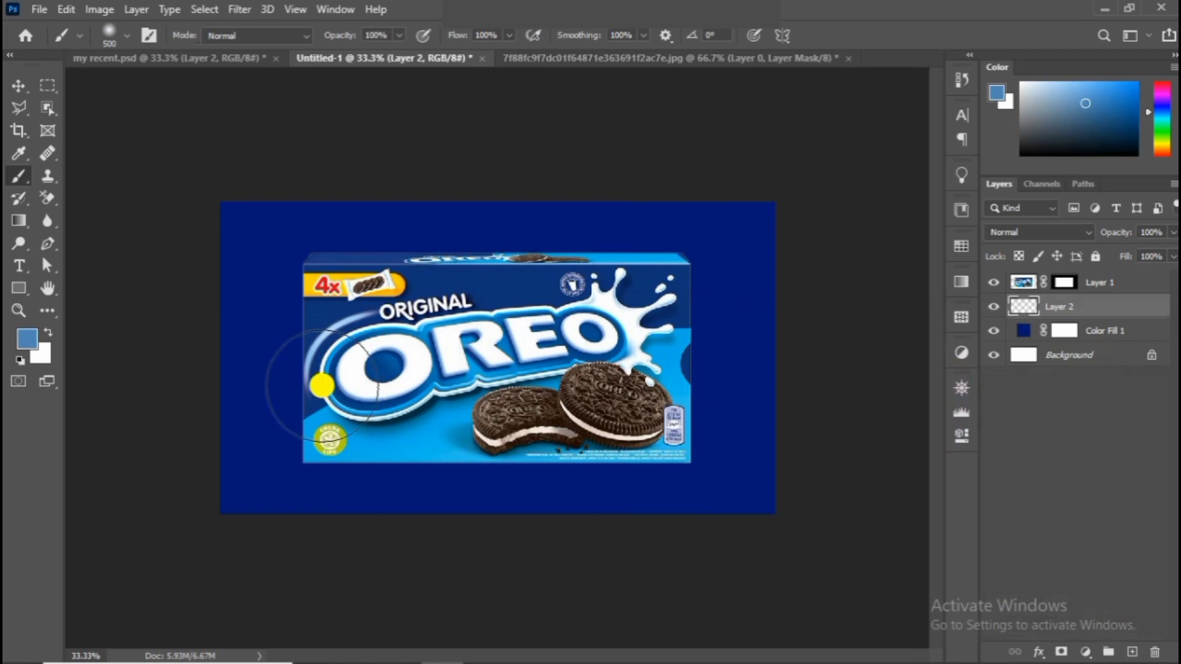
Paint a soft blue glow all around the Oreo box on Layer 2 with the brush at 100% opacity
{"action": "mouse_move", "coordinate": [307, 297]}
{"action": "left_mouse_down"}
{"action": "mouse_move", "coordinate": [304, 264]}
{"action": "mouse_move", "coordinate": [298, 464]}
{"action": "mouse_move", "coordinate": [622, 440]}
{"action": "mouse_move", "coordinate": [707, 414]}
{"action": "mouse_move", "coordinate": [701, 316]}
{"action": "mouse_move", "coordinate": [408, 298]}
{"action": "mouse_move", "coordinate": [335, 277]}
{"action": "mouse_move", "coordinate": [584, 292]}
{"action": "mouse_move", "coordinate": [318, 276]}
{"action": "mouse_move", "coordinate": [362, 290]}
{"action": "mouse_move", "coordinate": [301, 457]}
{"action": "mouse_move", "coordinate": [652, 419]}
{"action": "mouse_move", "coordinate": [679, 428]}
{"action": "mouse_move", "coordinate": [652, 441]}
{"action": "mouse_move", "coordinate": [581, 341]}
{"action": "mouse_move", "coordinate": [674, 246]}
{"action": "mouse_move", "coordinate": [687, 250]}
{"action": "left_mouse_up"}
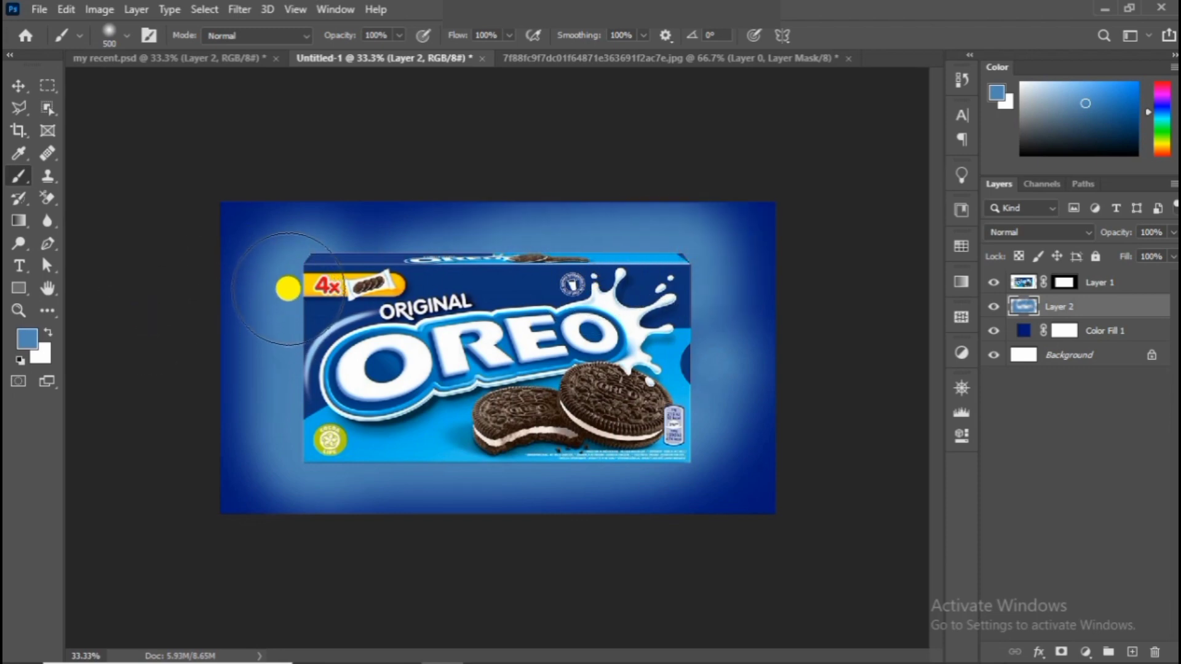
{"action": "mouse_move", "coordinate": [283, 284]}
{"action": "left_mouse_down"}
{"action": "mouse_move", "coordinate": [583, 277]}
{"action": "mouse_move", "coordinate": [665, 313]}
{"action": "left_mouse_up"}
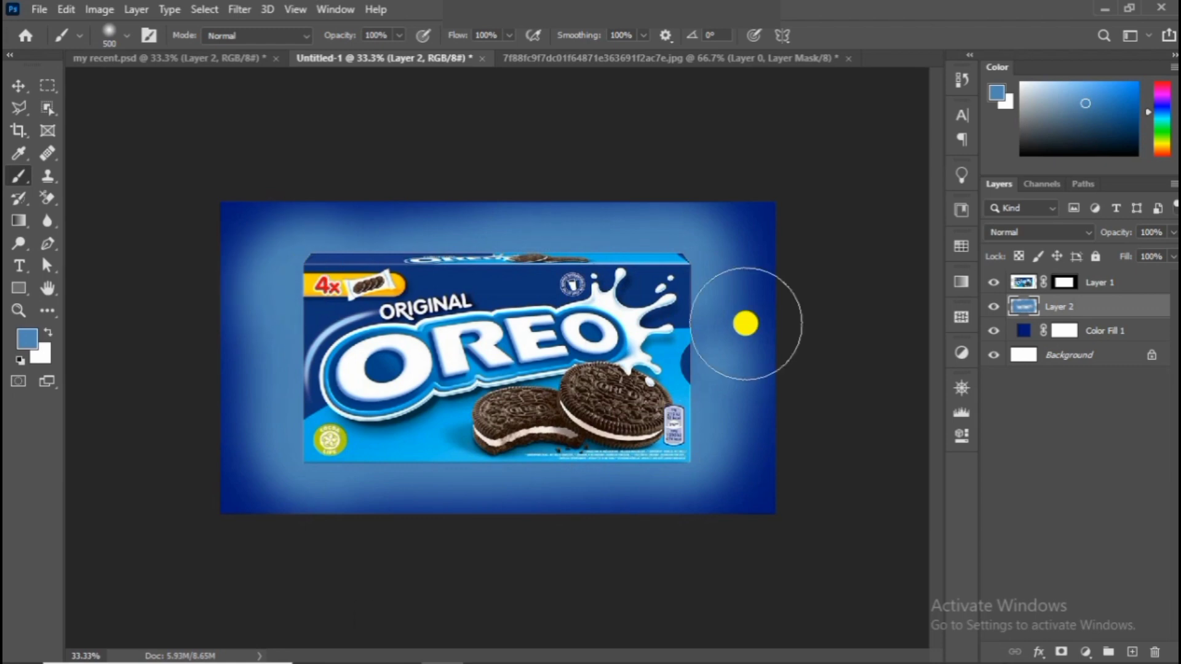
Set Layer 2's blend mode to Lighter Color and its opacity to 73%
{"action": "left_click", "coordinate": [1064, 232]}
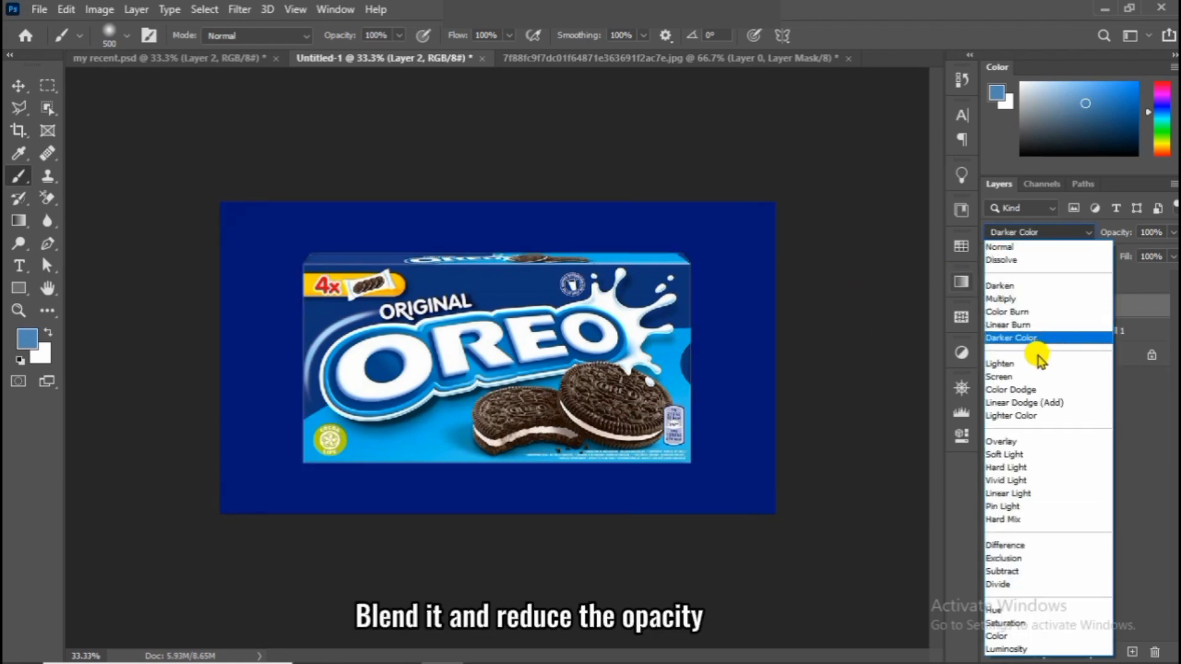
{"action": "left_click", "coordinate": [1052, 417]}
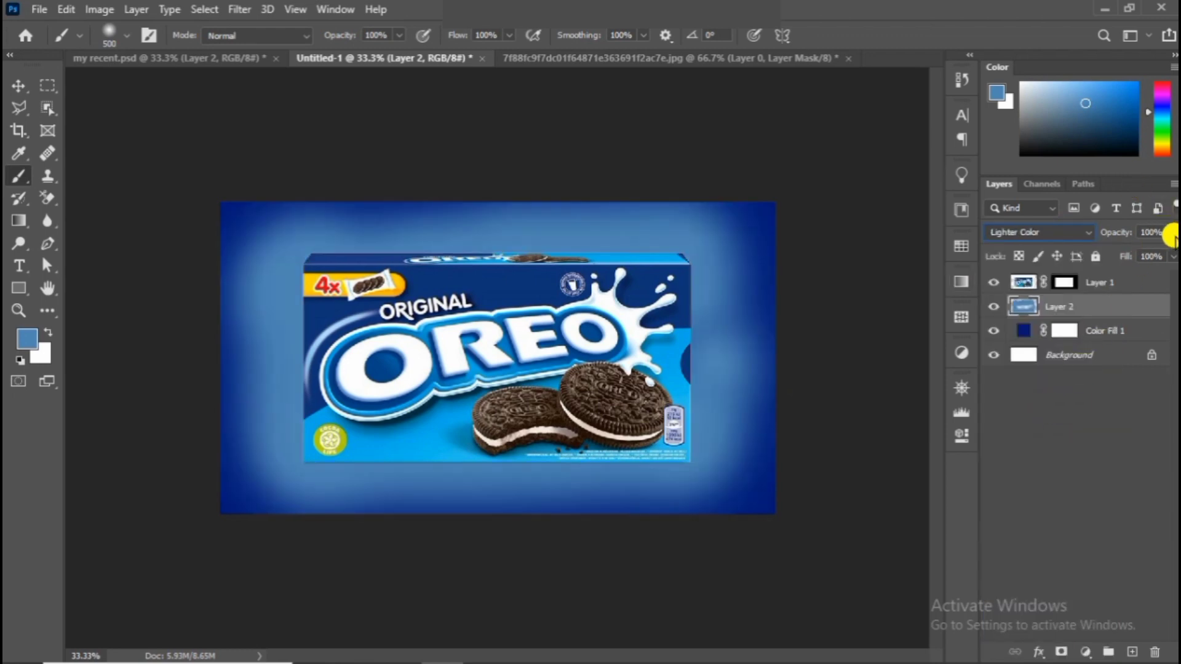
{"action": "left_click_drag", "start_coordinate": [1169, 256], "coordinate": [1151, 284]}
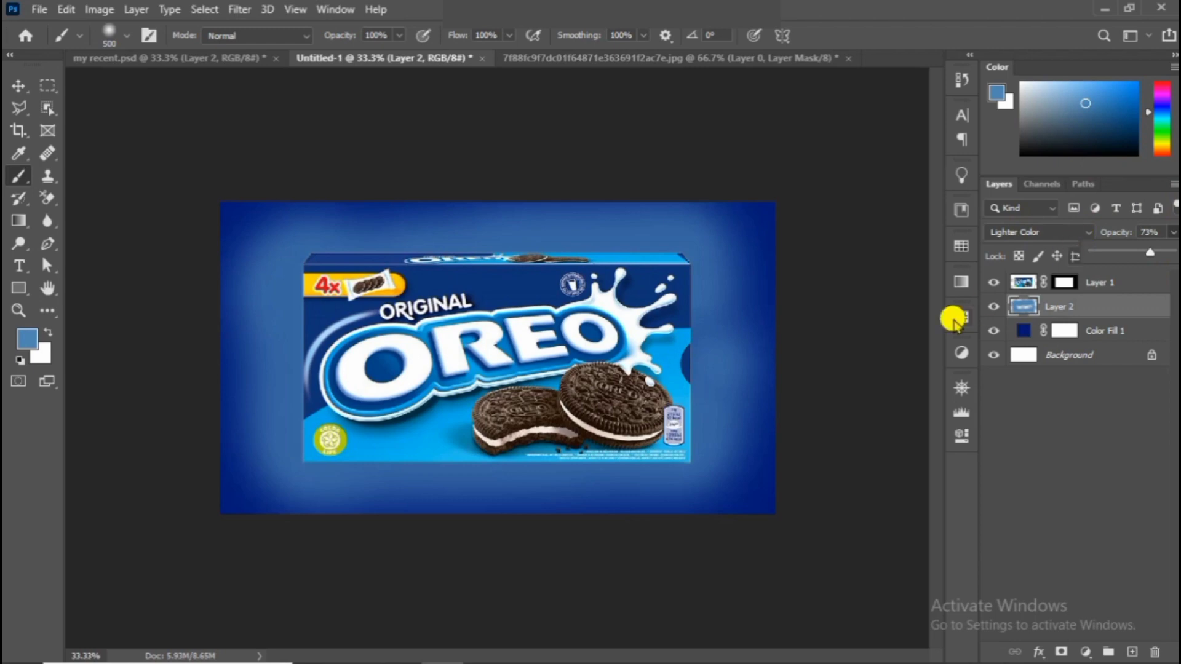
Look at the background glow in my recent.psd for comparison and return to the Untitled-1 document
{"action": "left_click", "coordinate": [16, 177]}
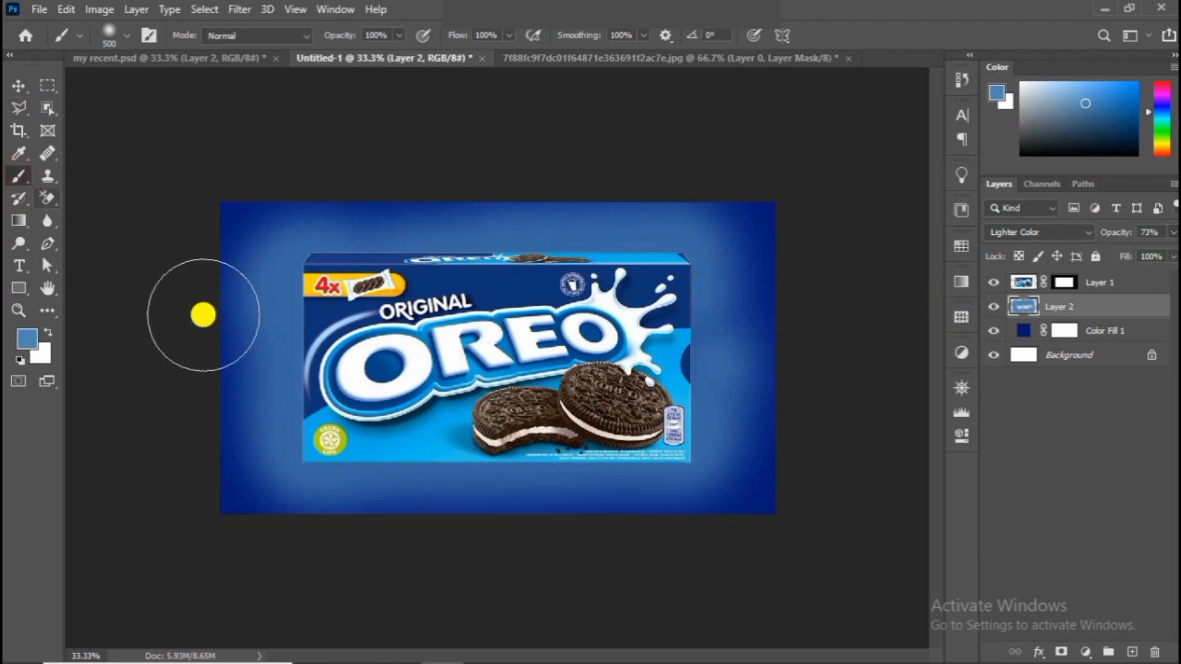
{"action": "left_click", "coordinate": [185, 57]}
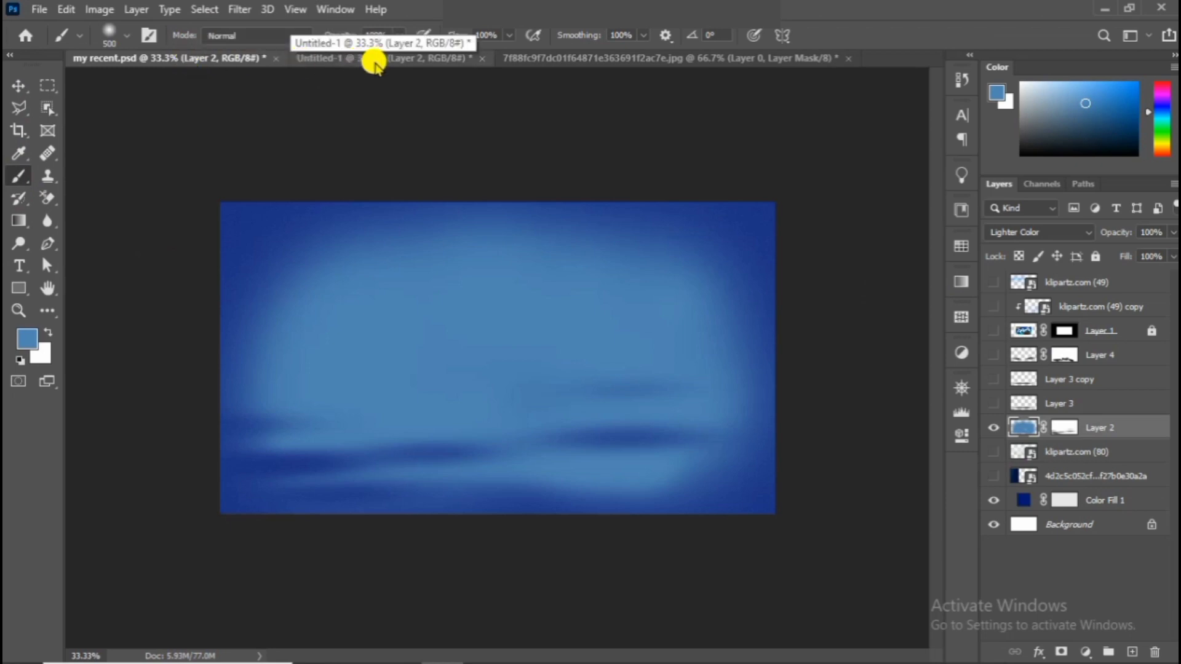
{"action": "left_click", "coordinate": [570, 62]}
{"action": "left_click", "coordinate": [413, 59]}
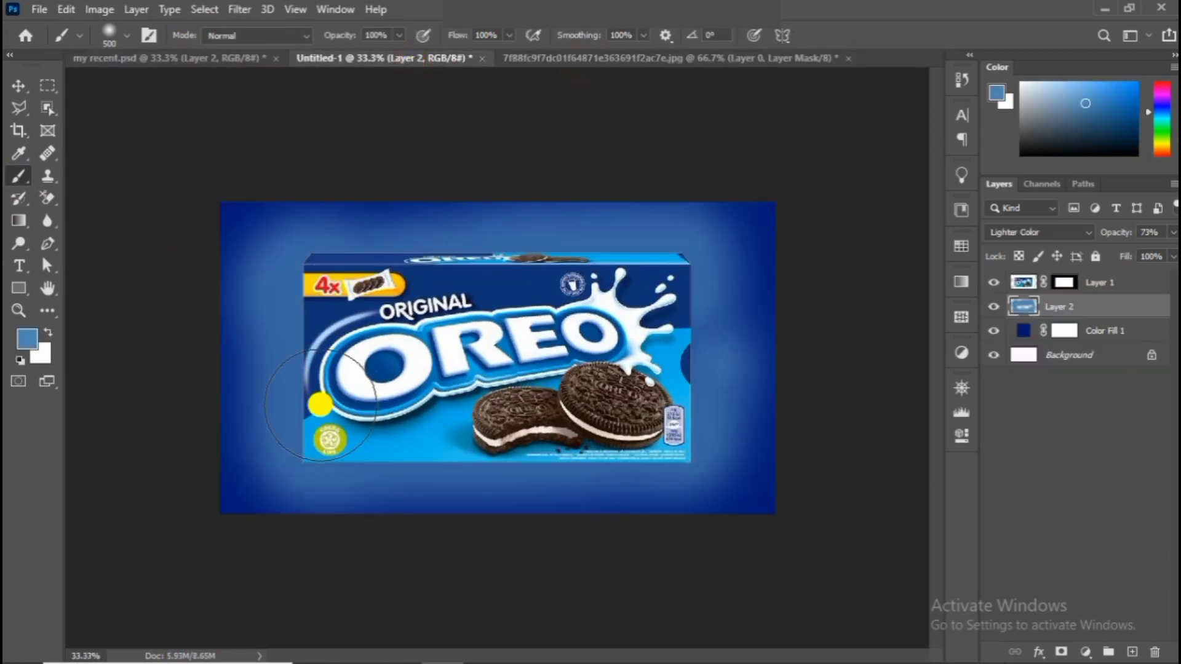
{"action": "mouse_move", "coordinate": [320, 401]}
{"action": "left_mouse_down"}
{"action": "mouse_move", "coordinate": [282, 462]}
{"action": "mouse_move", "coordinate": [280, 409]}
{"action": "left_mouse_up"}
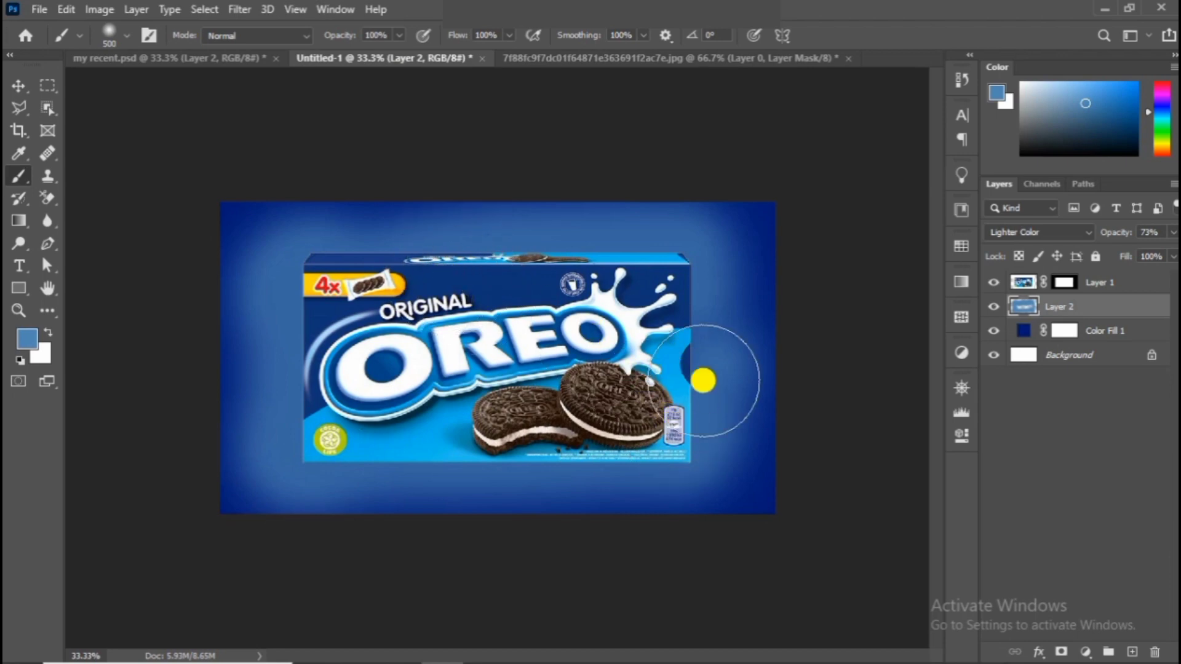
Apply the Grain texture filter to the Color Fill 1 layer with intensity 25, contrast 40 and Soft grain type
{"action": "left_click", "coordinate": [1091, 332]}
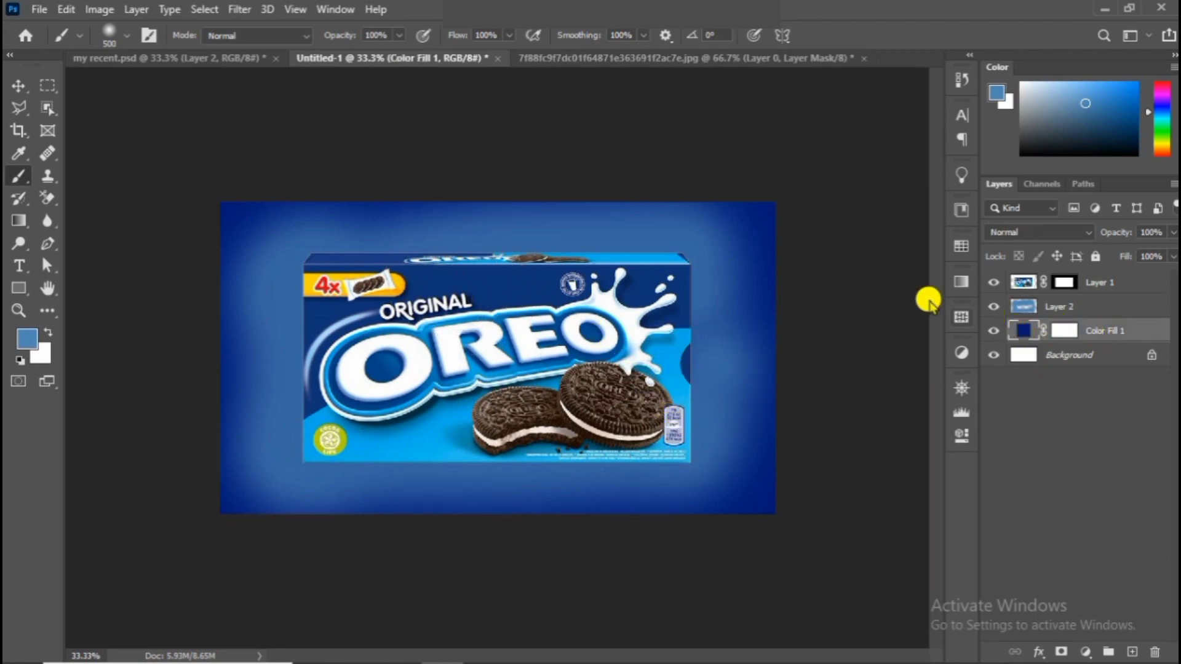
{"action": "left_click", "coordinate": [237, 10]}
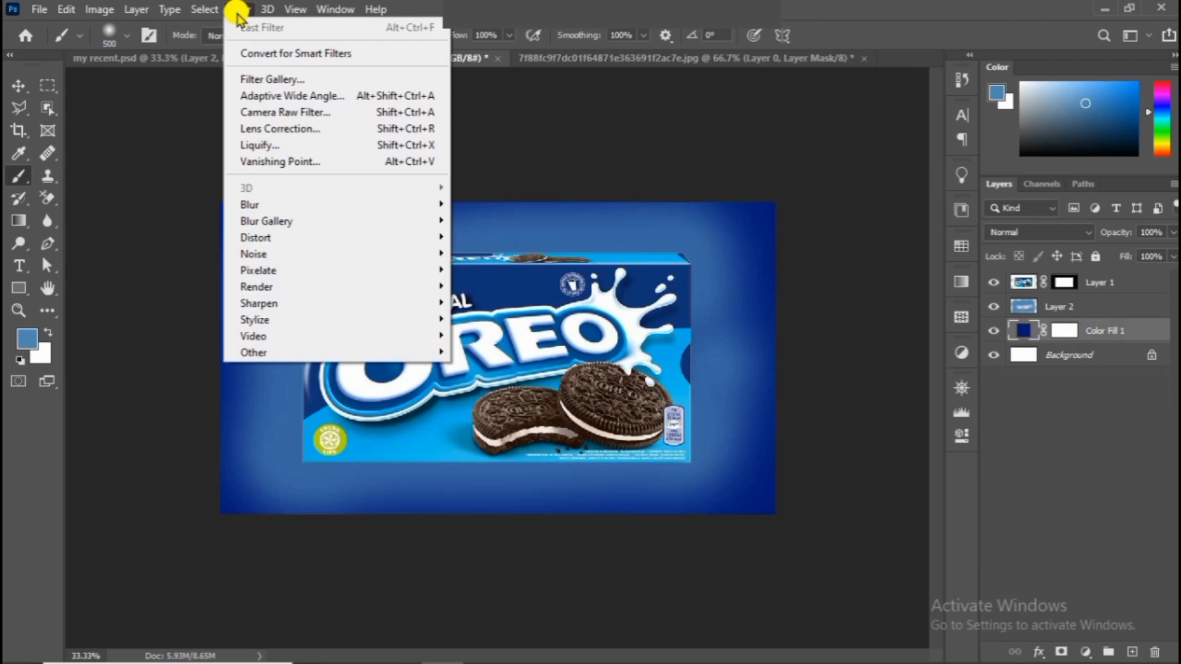
{"action": "left_click", "coordinate": [250, 77]}
{"action": "left_click", "coordinate": [664, 260]}
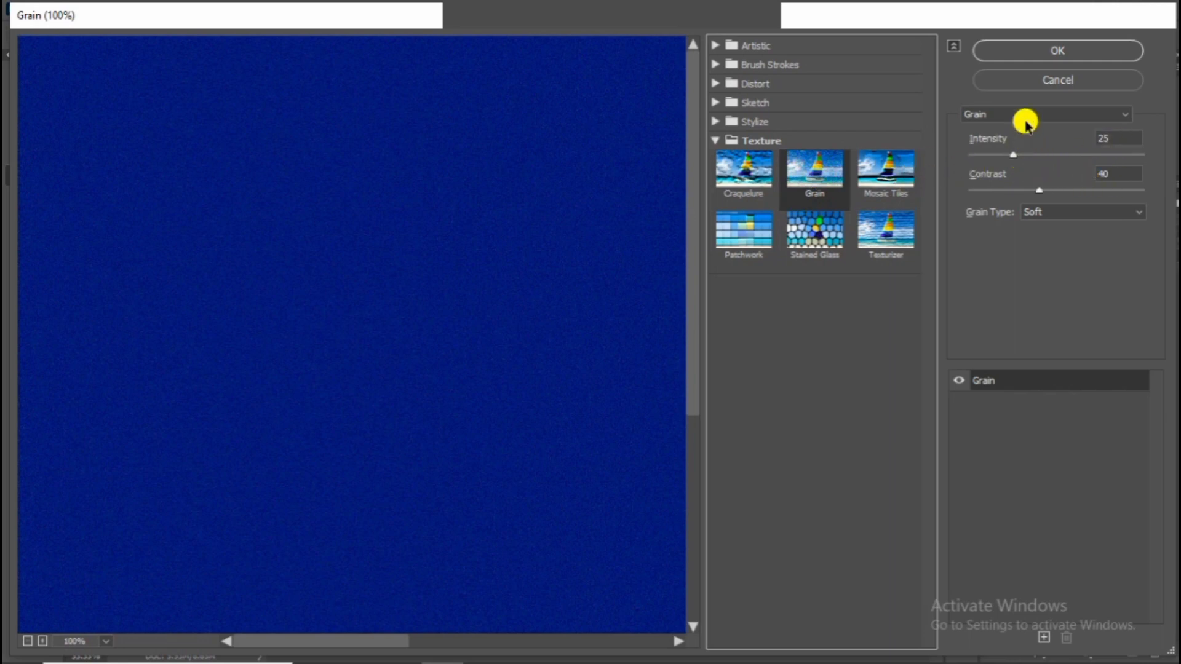
{"action": "left_click", "coordinate": [1026, 52]}
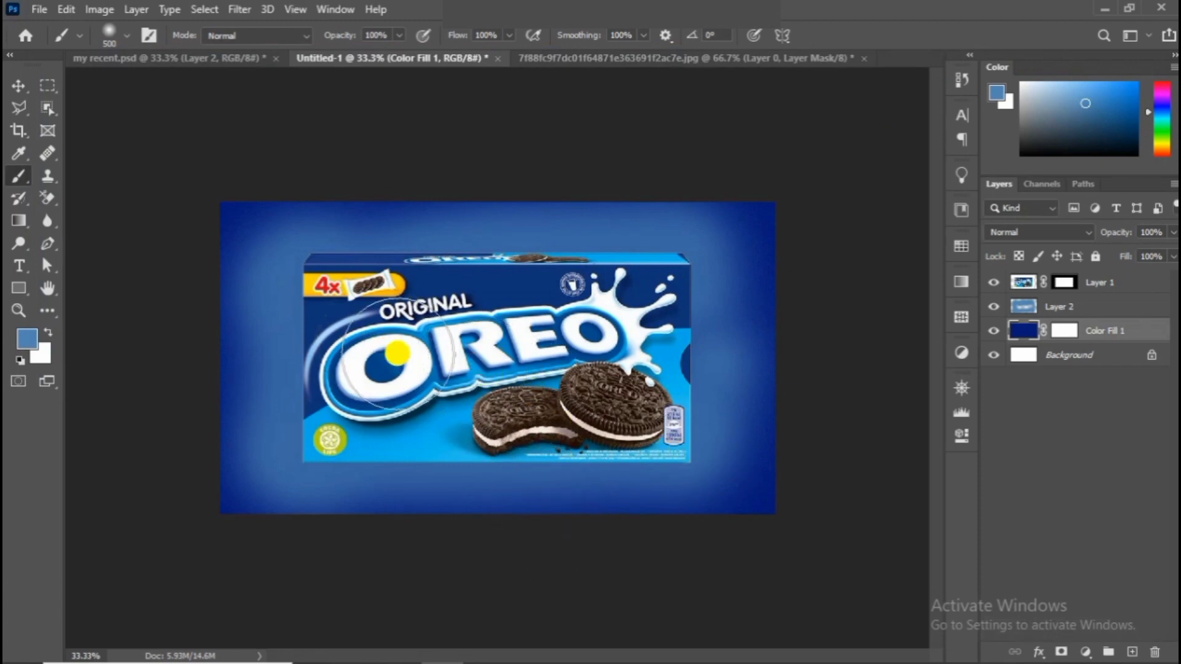
Brush faint light-blue strokes at 19% flow around the Oreo box and canvas corners on the Color Fill 1 layer
{"action": "left_click", "coordinate": [271, 266]}
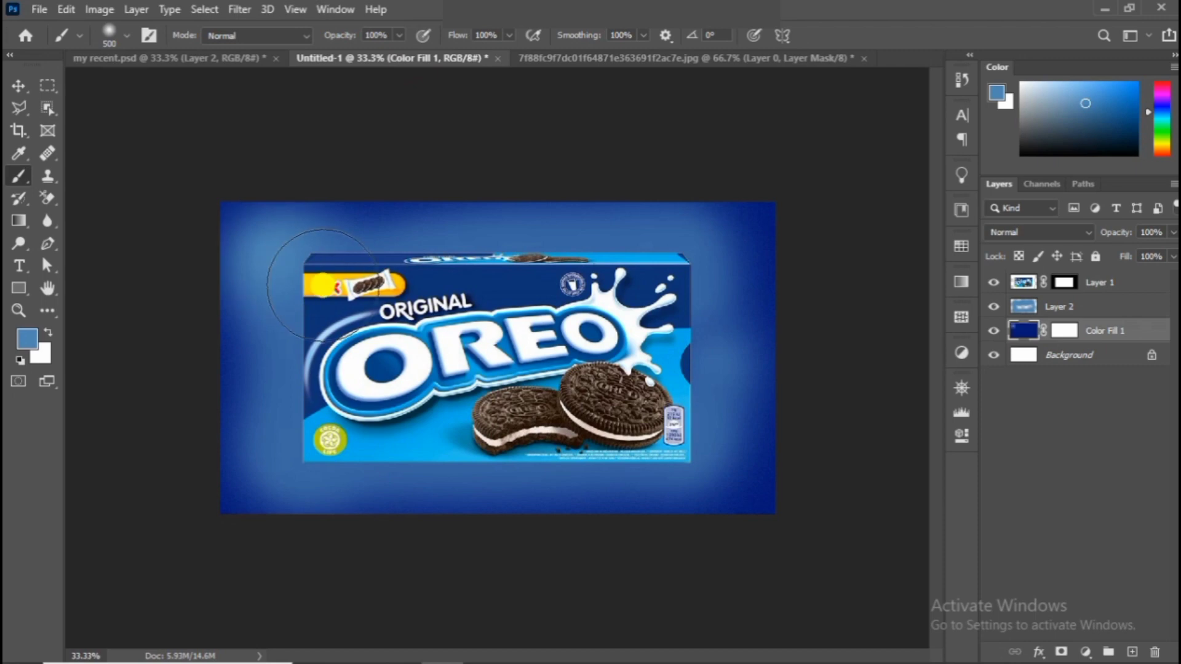
{"action": "key", "text": "ctrl+z"}
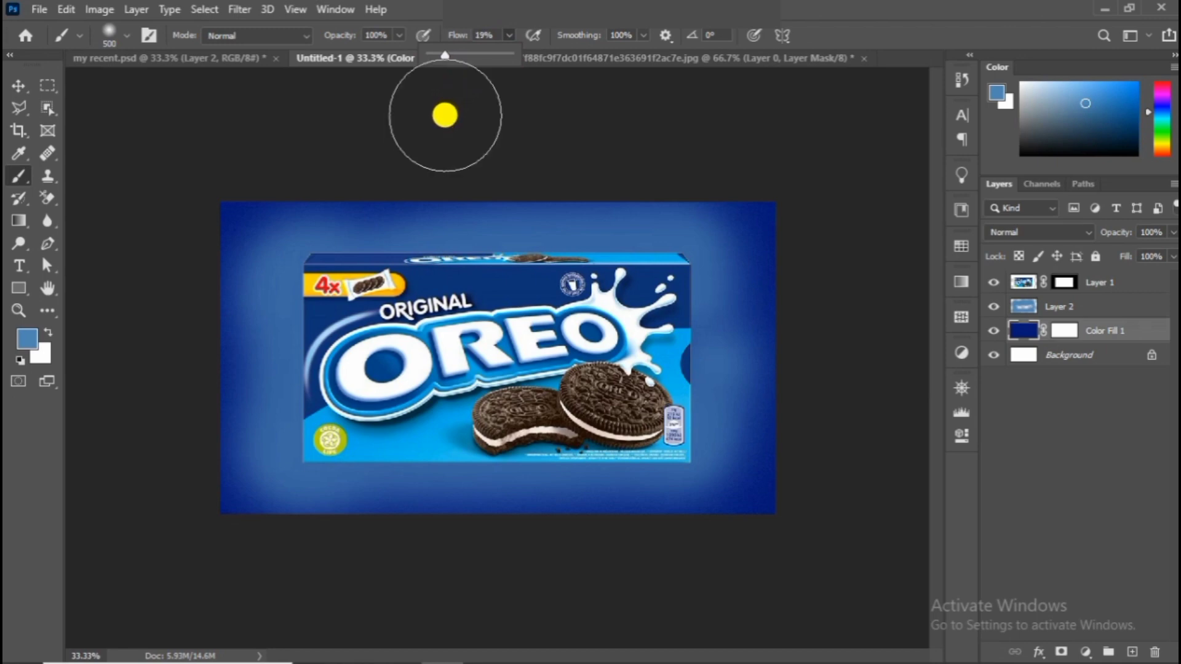
{"action": "left_click", "coordinate": [316, 249]}
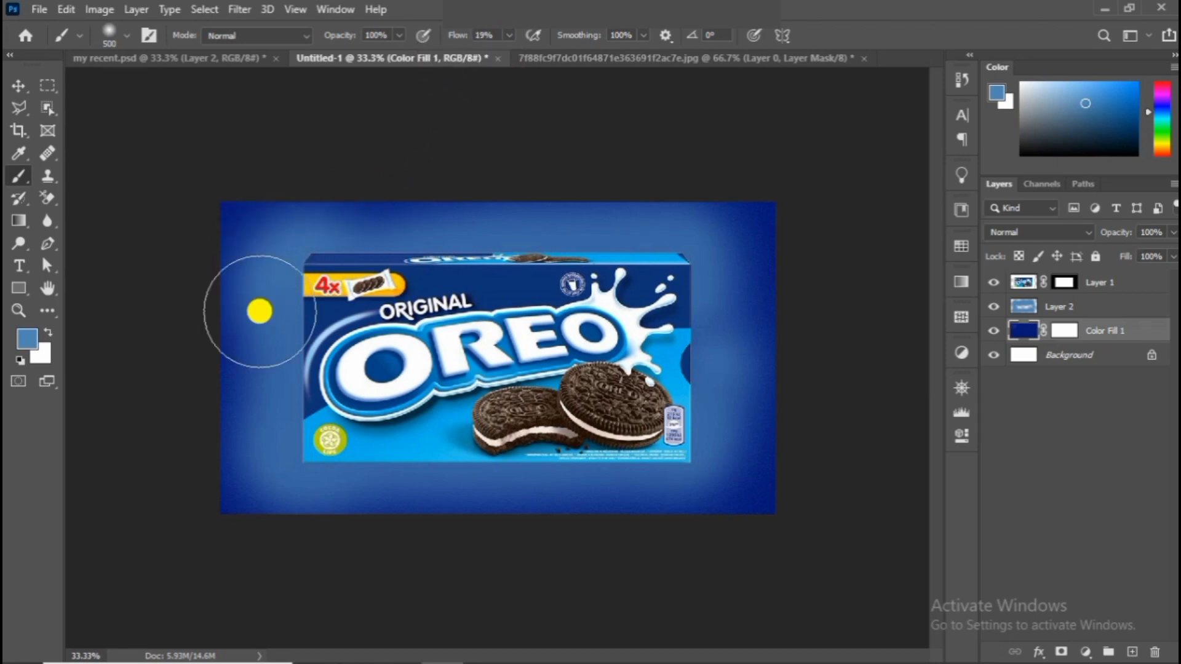
{"action": "left_click_drag", "start_coordinate": [704, 252], "coordinate": [729, 313]}
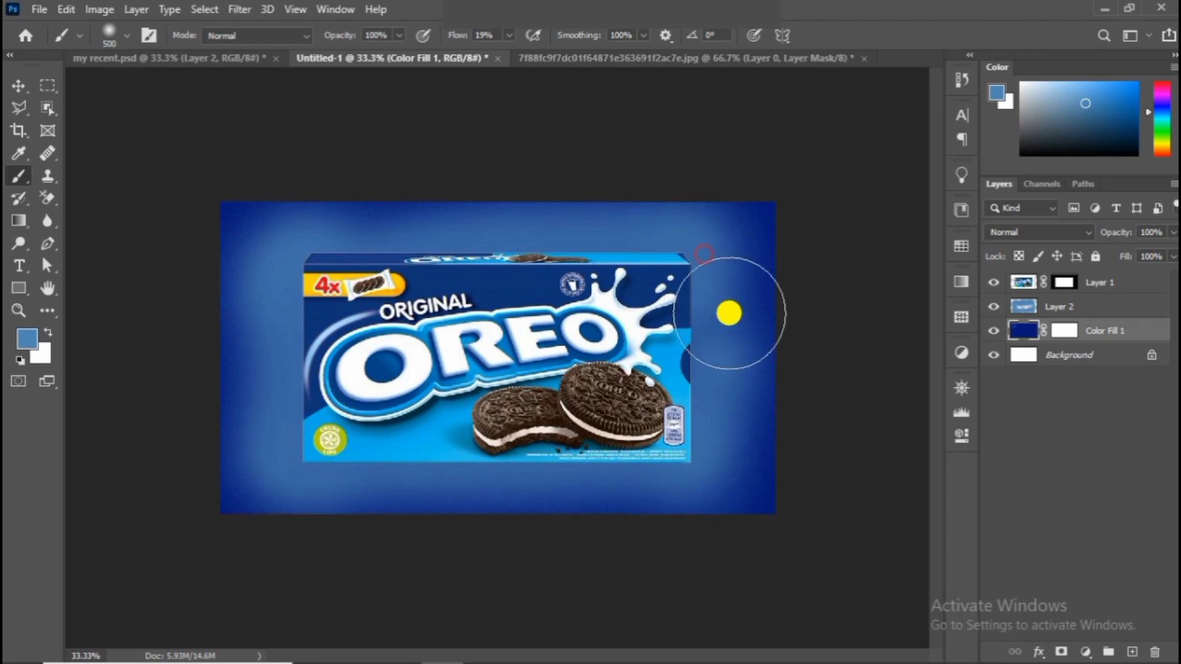
{"action": "left_click", "coordinate": [182, 213]}
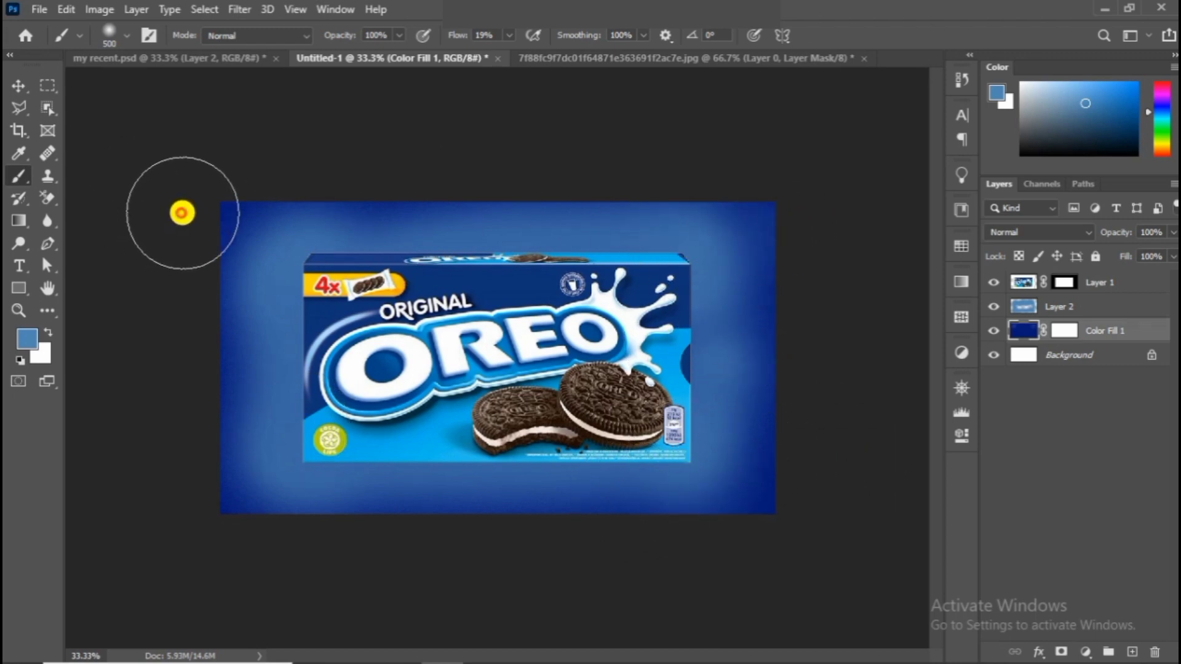
{"action": "left_click", "coordinate": [210, 516]}
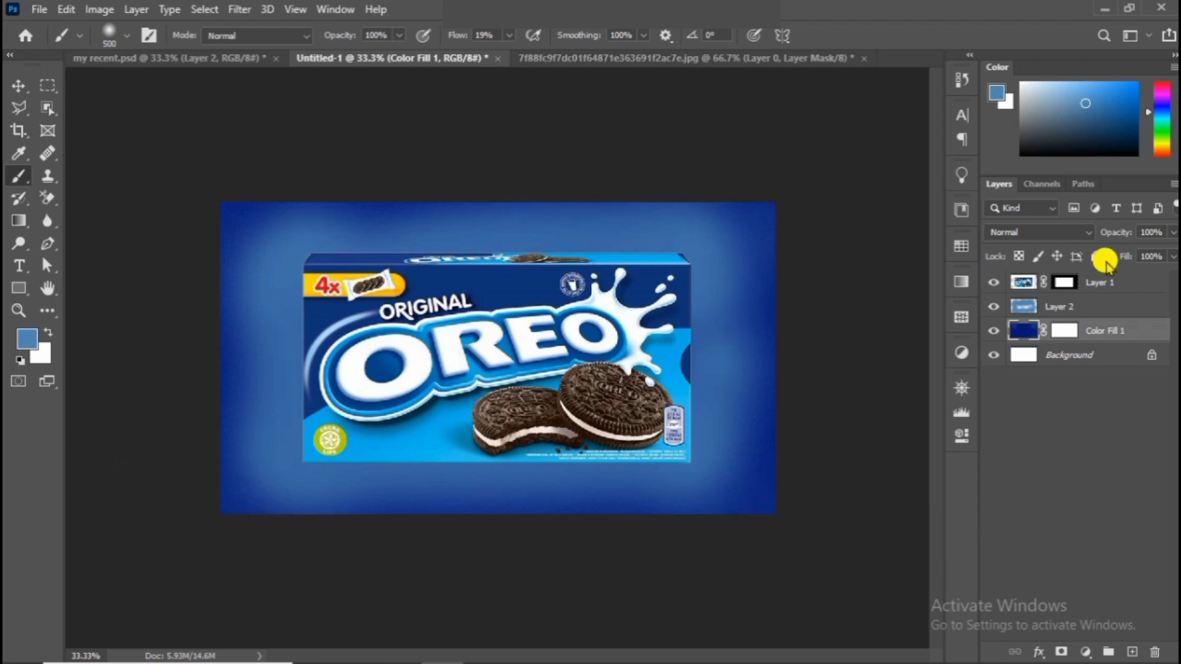
Lower Layer 2's opacity to 61% and switch to the Move tool
{"action": "left_click", "coordinate": [1101, 303]}
{"action": "left_click", "coordinate": [1172, 231]}
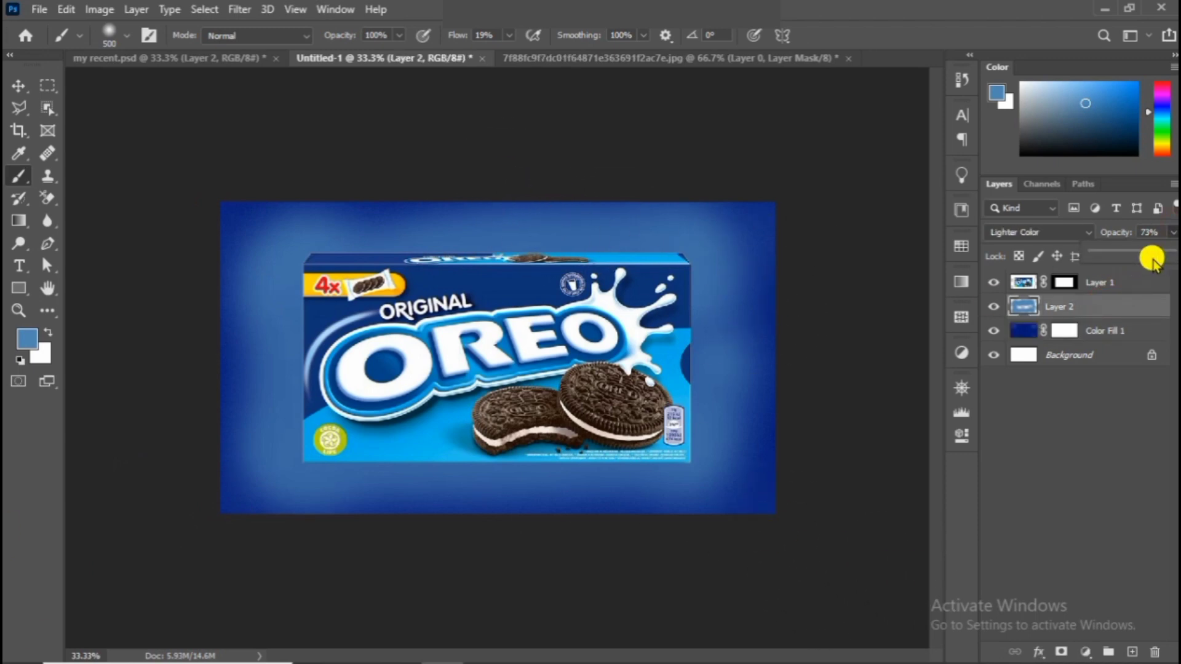
{"action": "mouse_move", "coordinate": [1140, 258]}
{"action": "left_mouse_down"}
{"action": "mouse_move", "coordinate": [1127, 279]}
{"action": "mouse_move", "coordinate": [1137, 280]}
{"action": "left_mouse_up"}
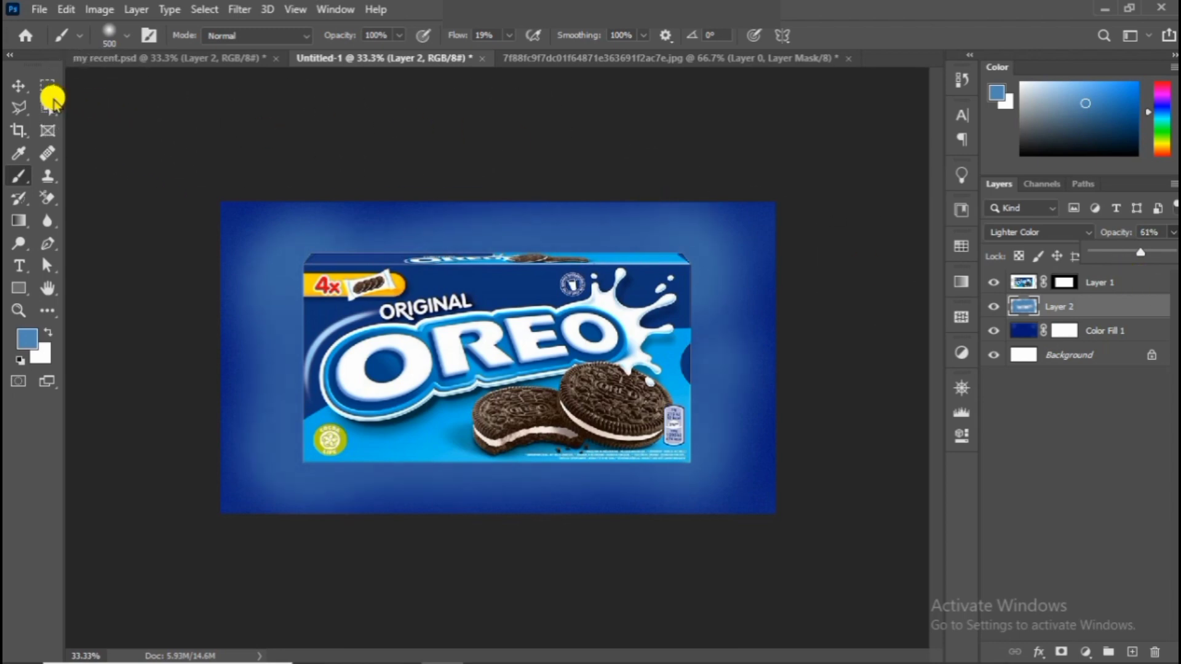
{"action": "left_click", "coordinate": [16, 85]}
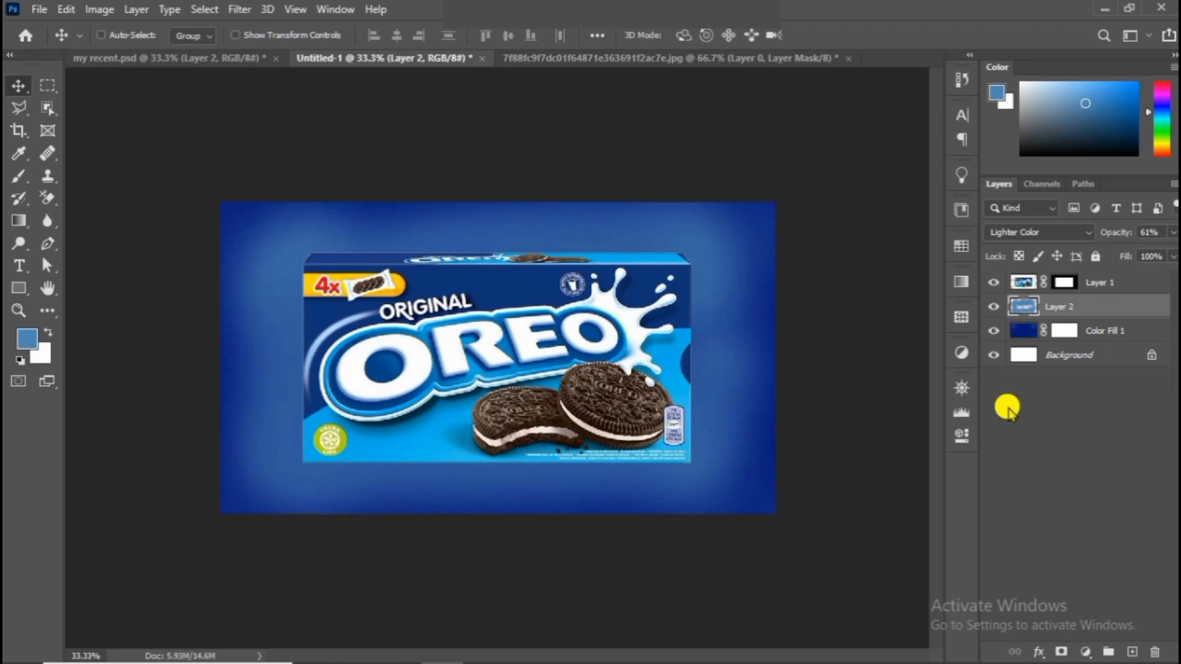
Add a new layer above Layer 2 and choose the flattened soft 500 px brush angled at 1° for the drop shadow
{"action": "left_click", "coordinate": [1128, 652]}
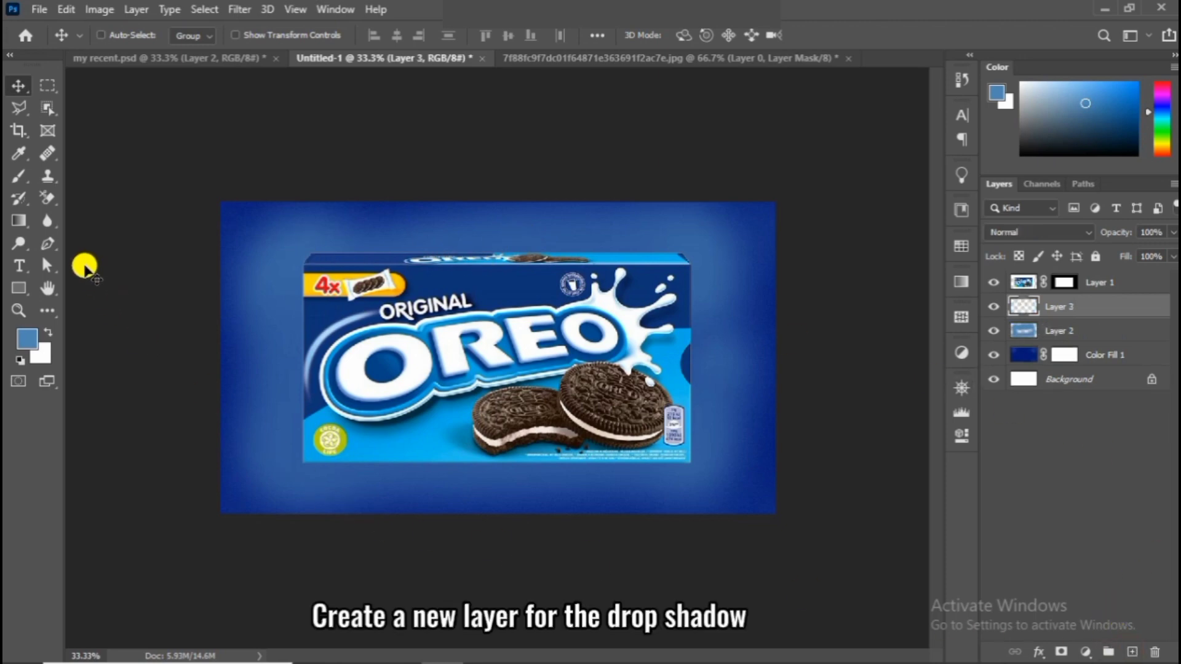
{"action": "right_click", "coordinate": [20, 177]}
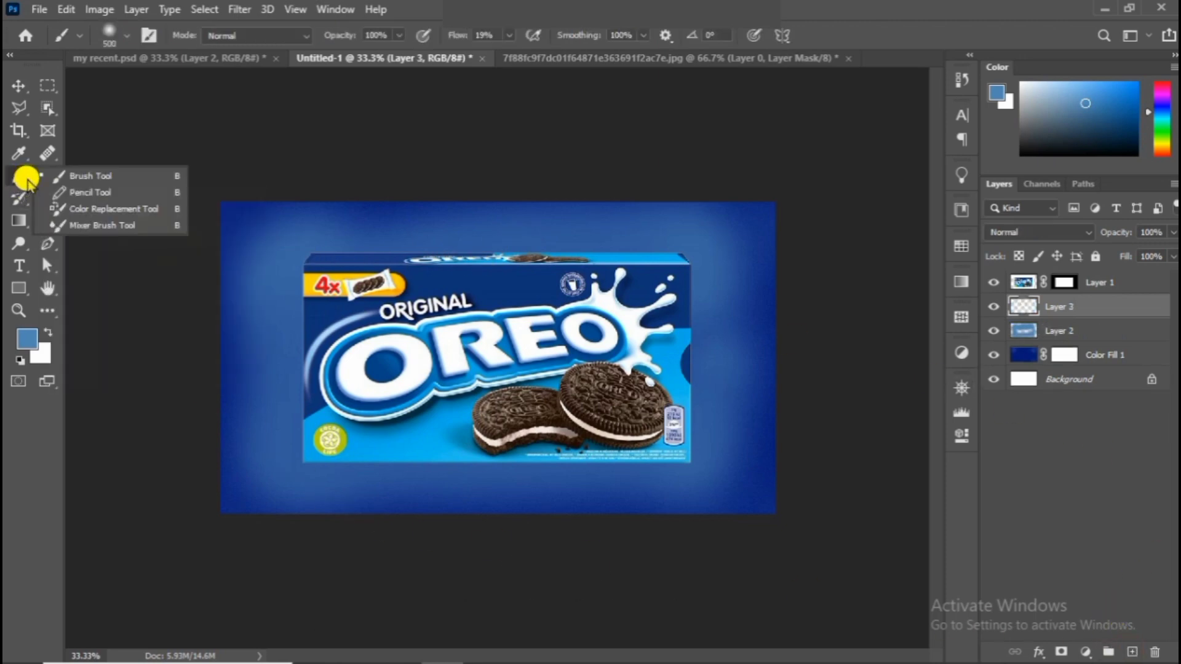
{"action": "left_click", "coordinate": [88, 181]}
{"action": "left_click", "coordinate": [131, 34]}
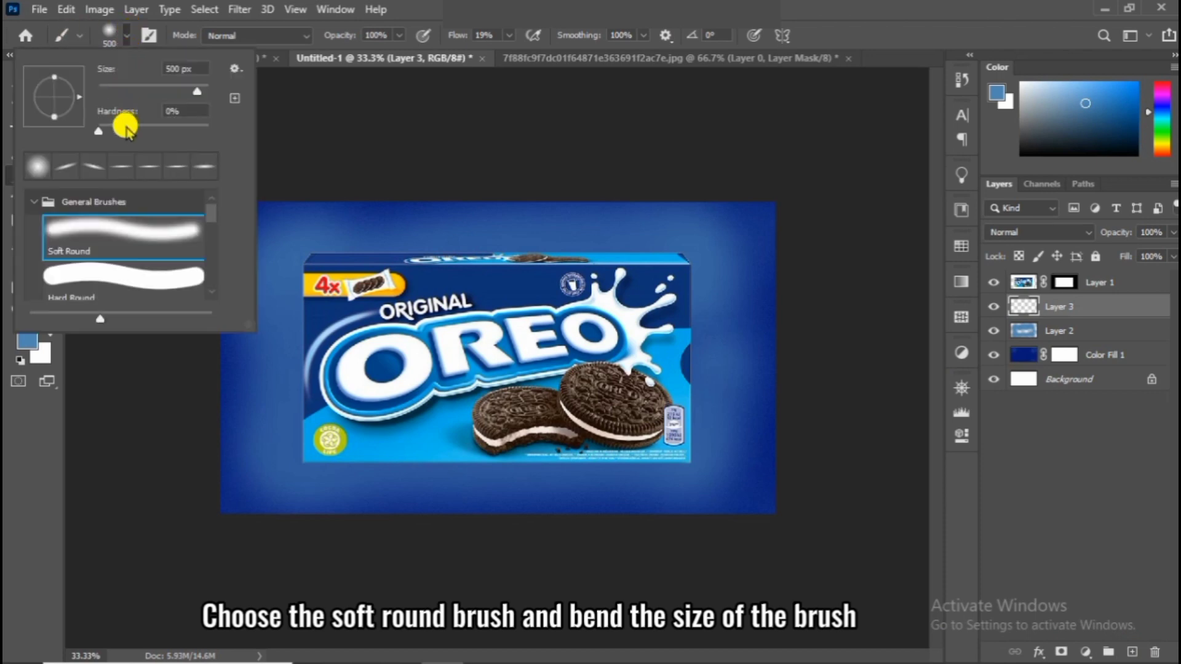
{"action": "left_click", "coordinate": [125, 166]}
{"action": "left_click", "coordinate": [123, 37]}
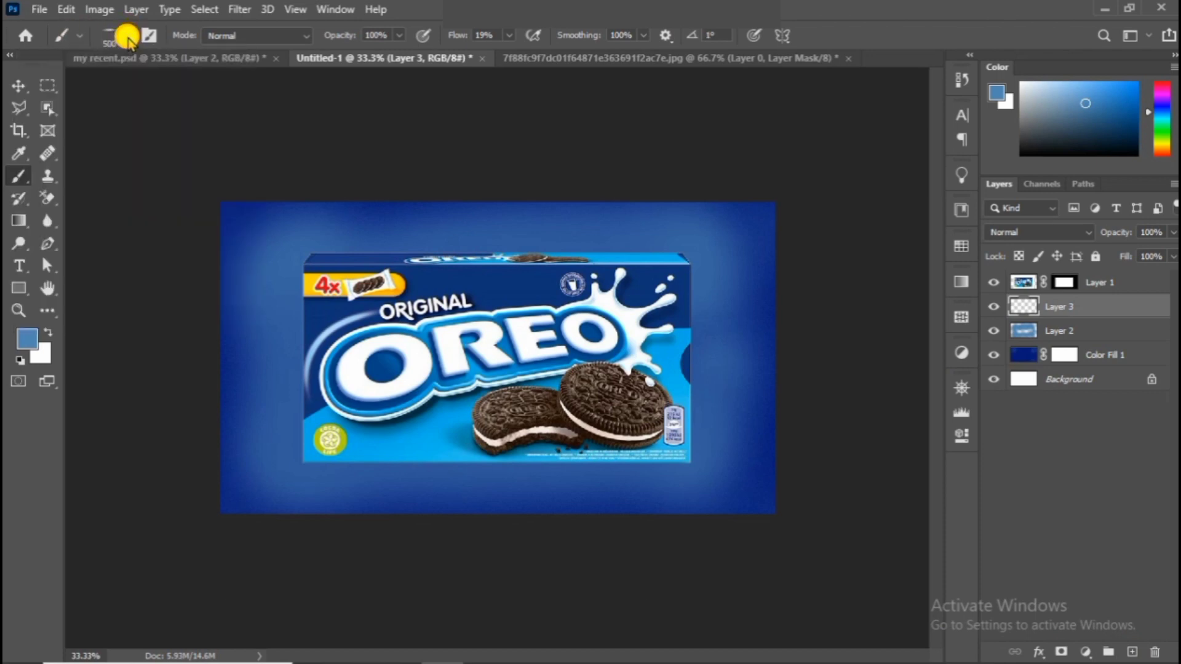
Swap the foreground and background colors and set the foreground to deep blue 0018ac
{"action": "left_click", "coordinate": [47, 332]}
{"action": "left_click", "coordinate": [26, 338]}
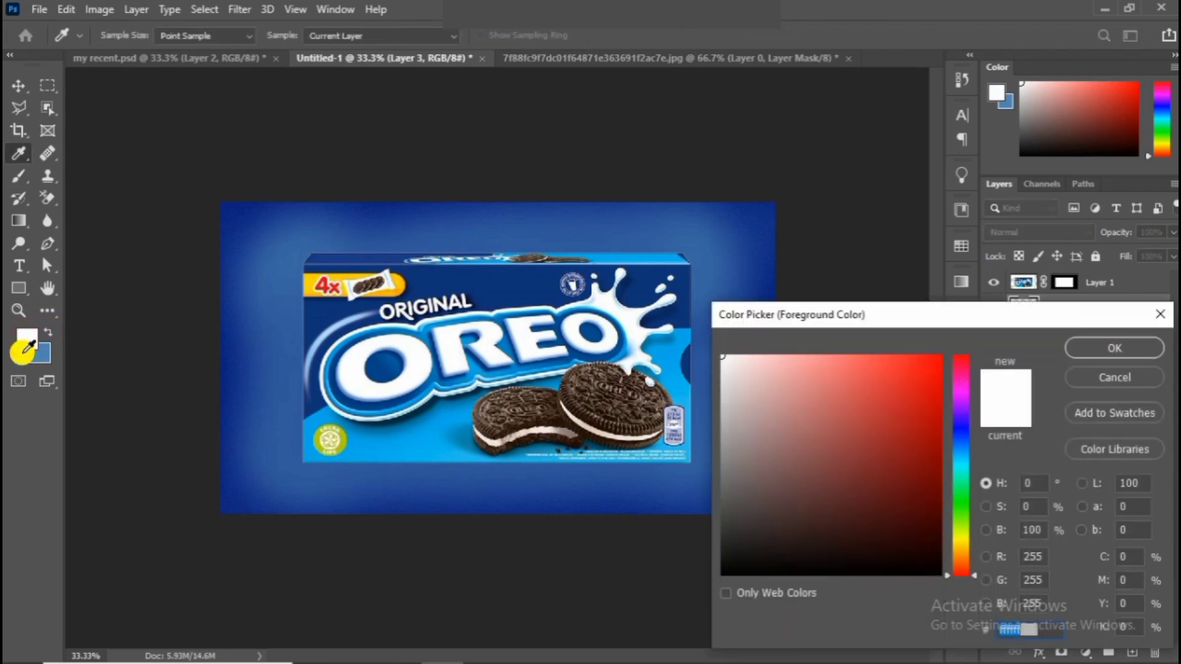
{"action": "left_click", "coordinate": [963, 433]}
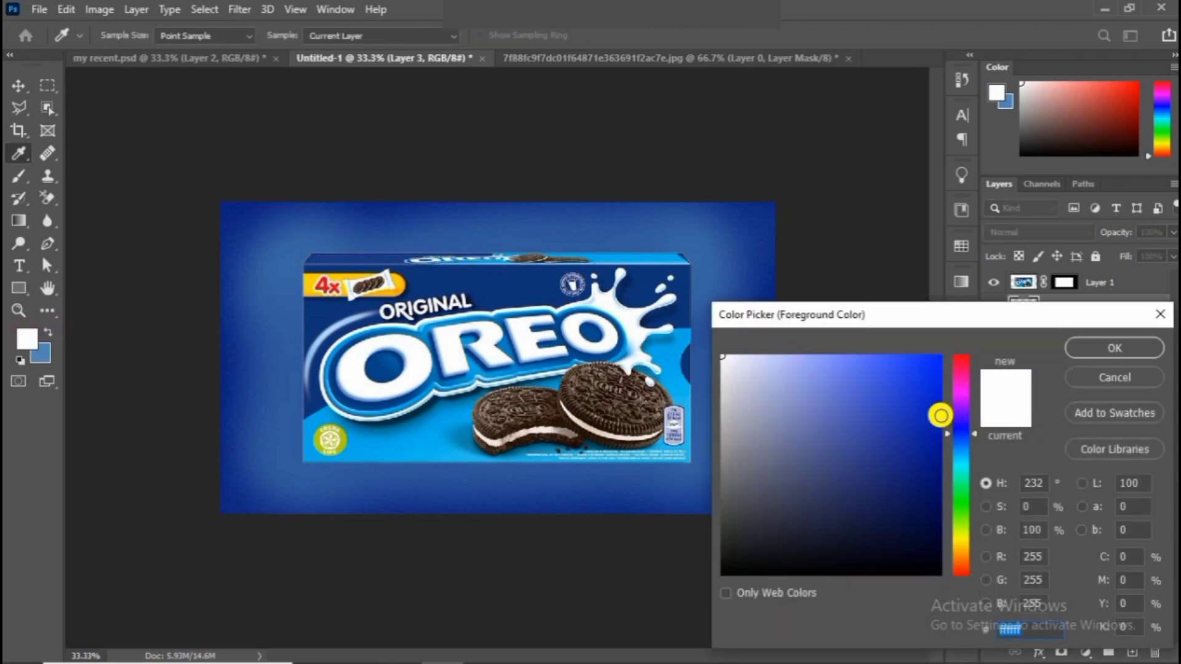
{"action": "left_click", "coordinate": [942, 438]}
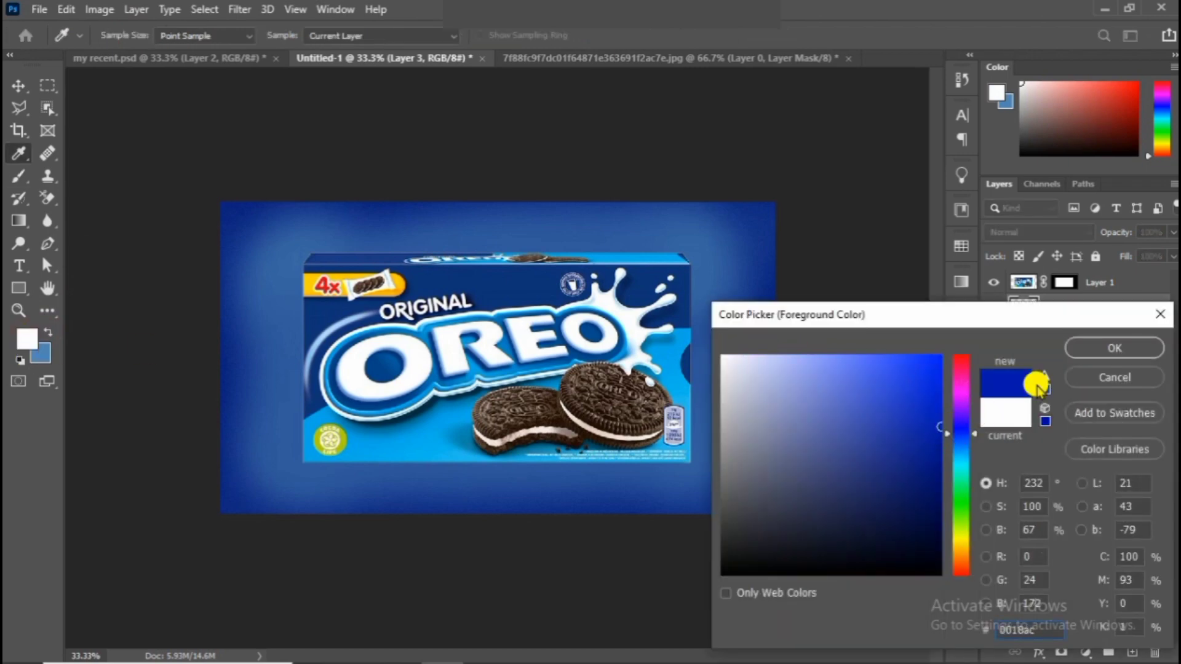
{"action": "left_click", "coordinate": [1113, 348]}
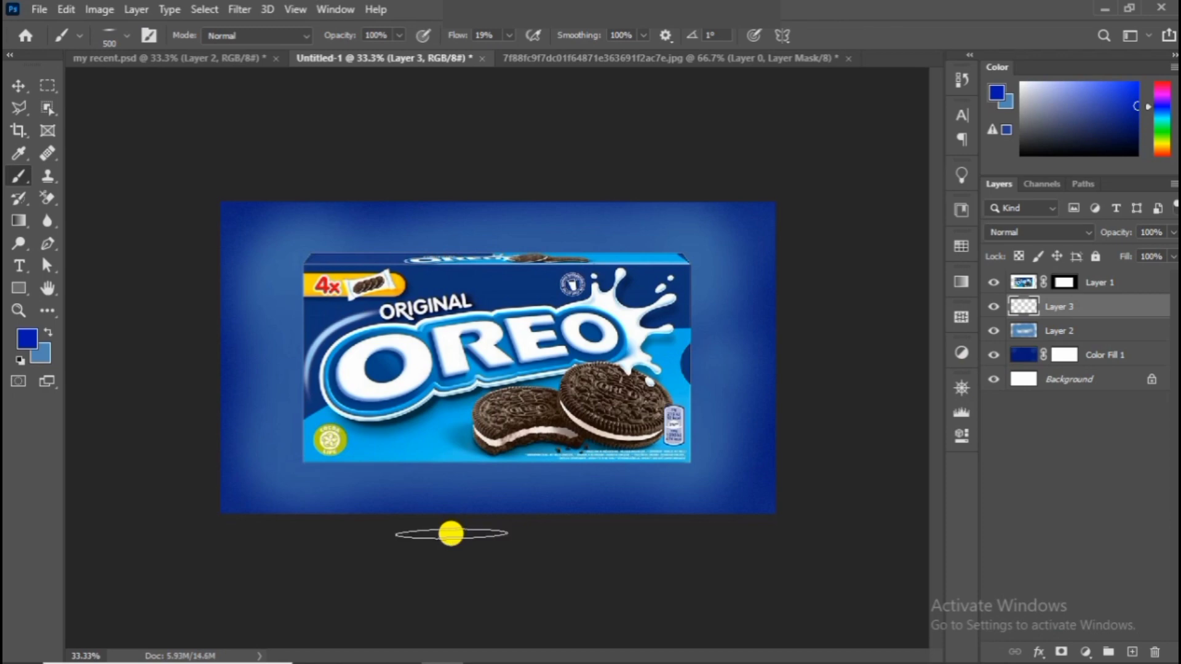
Set the brush flow to 100% and paint a thin blue shadow along the box's bottom edge on Layer 3
{"action": "left_click", "coordinate": [510, 36]}
{"action": "left_click_drag", "start_coordinate": [508, 57], "coordinate": [701, 68]}
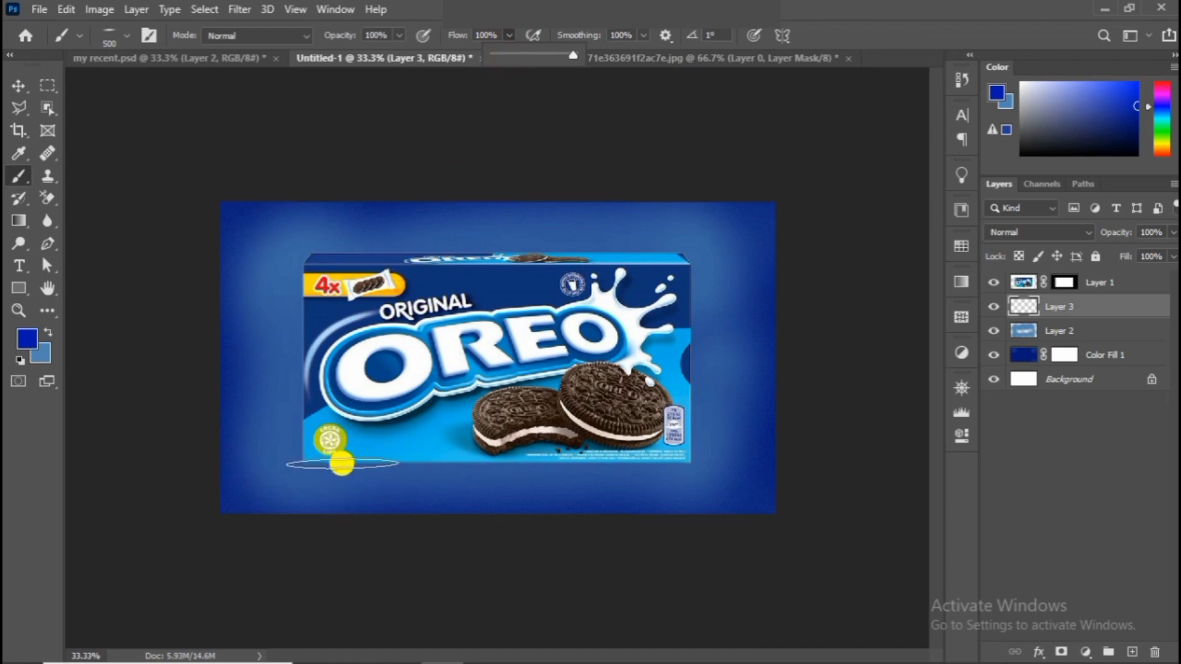
{"action": "mouse_move", "coordinate": [345, 462]}
{"action": "left_mouse_down"}
{"action": "mouse_move", "coordinate": [337, 496]}
{"action": "mouse_move", "coordinate": [379, 488]}
{"action": "mouse_move", "coordinate": [405, 466]}
{"action": "mouse_move", "coordinate": [395, 461]}
{"action": "mouse_move", "coordinate": [436, 461]}
{"action": "left_mouse_up"}
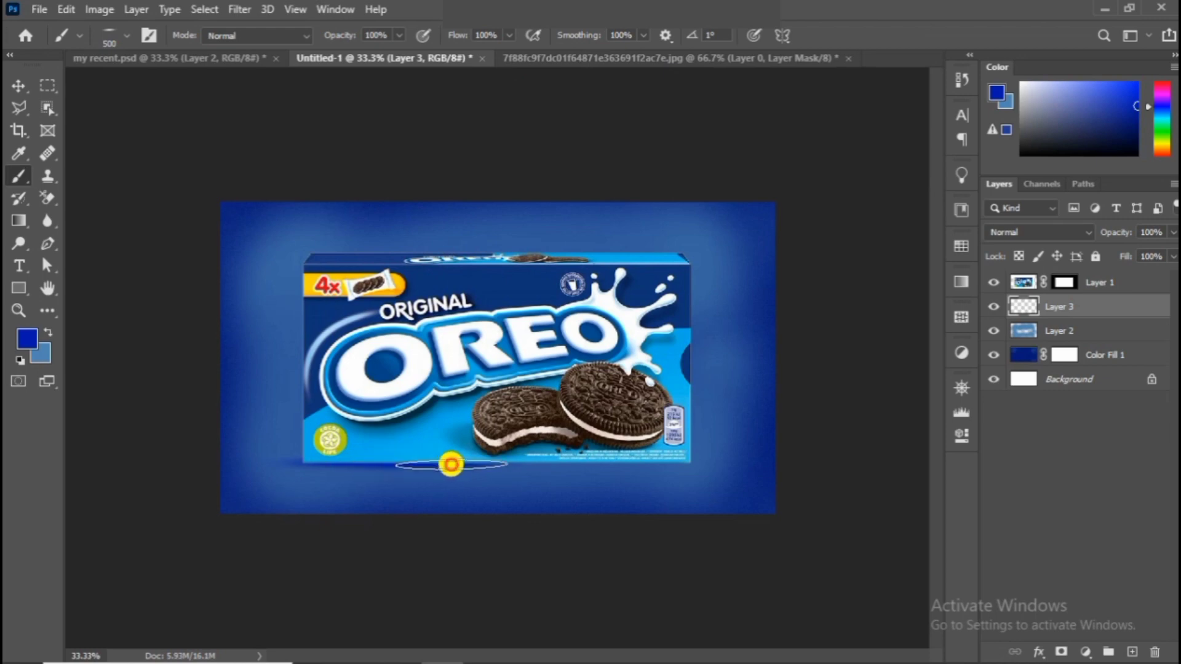
{"action": "mouse_move", "coordinate": [451, 464]}
{"action": "left_mouse_down"}
{"action": "mouse_move", "coordinate": [646, 466]}
{"action": "mouse_move", "coordinate": [437, 496]}
{"action": "mouse_move", "coordinate": [390, 471]}
{"action": "mouse_move", "coordinate": [479, 463]}
{"action": "mouse_move", "coordinate": [303, 488]}
{"action": "mouse_move", "coordinate": [309, 464]}
{"action": "mouse_move", "coordinate": [330, 556]}
{"action": "left_mouse_up"}
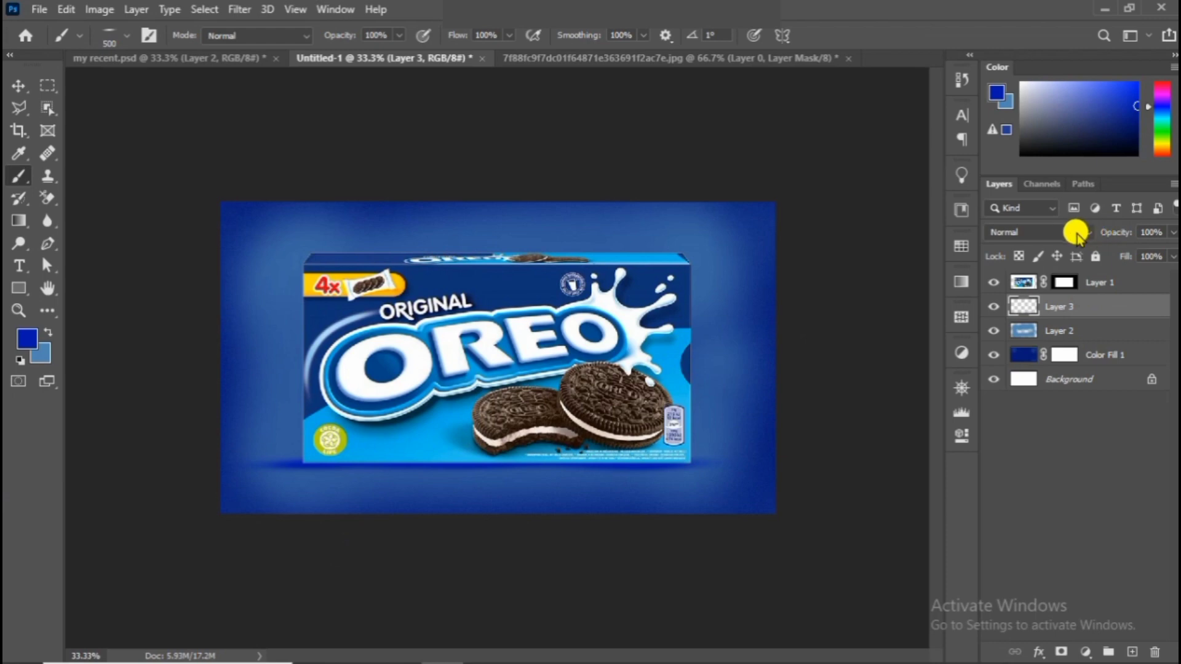
Set Layer 3's blend mode to Soft Light and toggle its visibility to compare the shadow
{"action": "left_click", "coordinate": [1076, 233]}
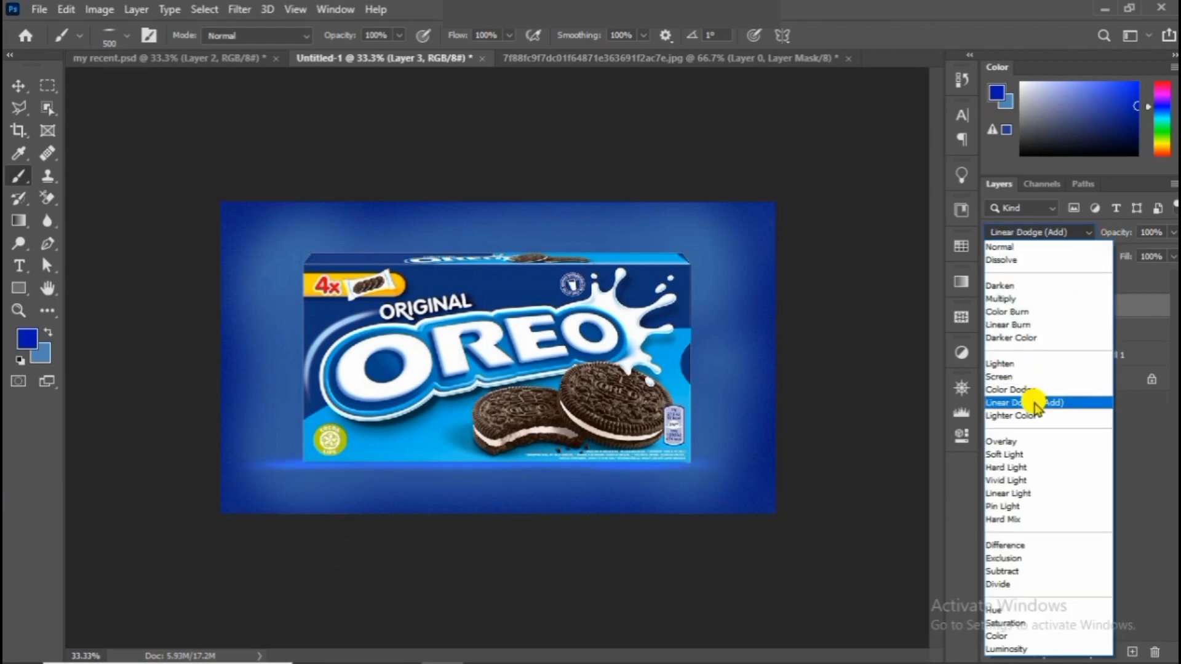
{"action": "left_click", "coordinate": [1032, 456]}
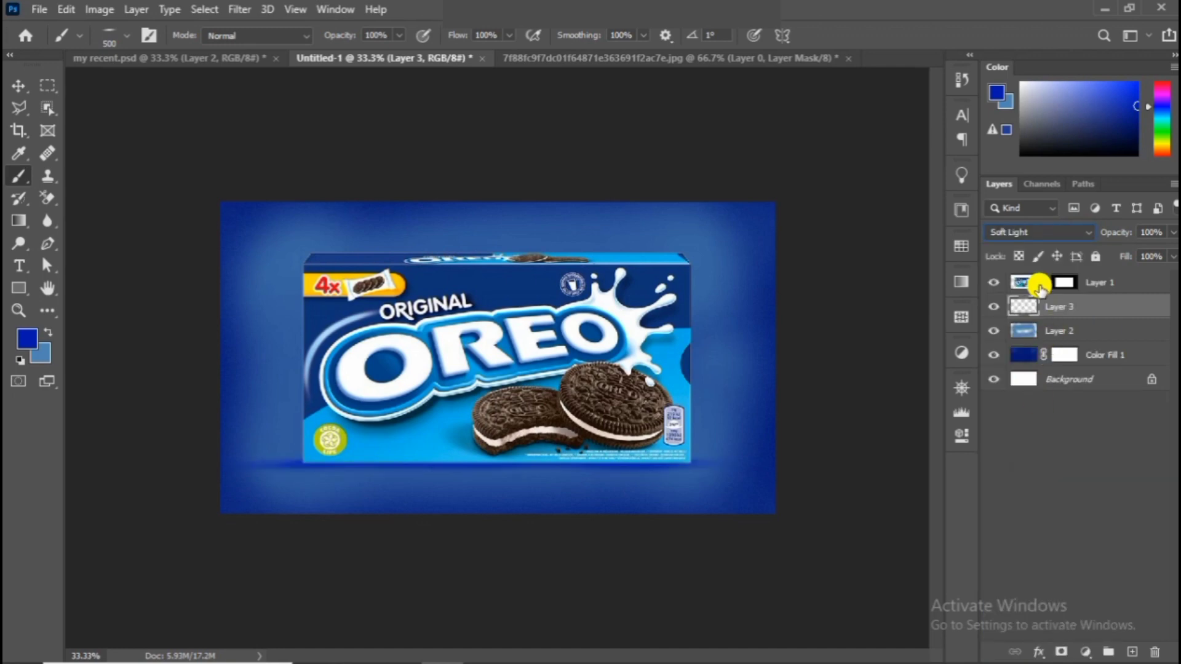
{"action": "left_click", "coordinate": [999, 307]}
{"action": "left_click", "coordinate": [1000, 308]}
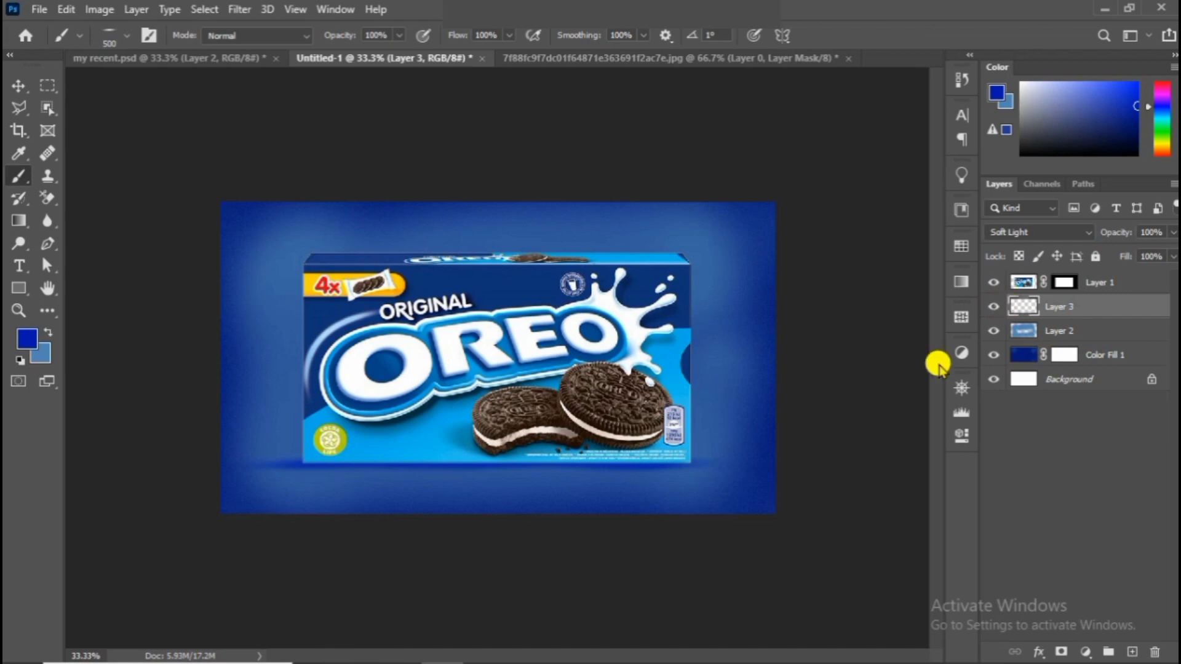
Add a new layer above Layer 3 and set the brush's foreground color to black
{"action": "left_click", "coordinate": [1133, 652]}
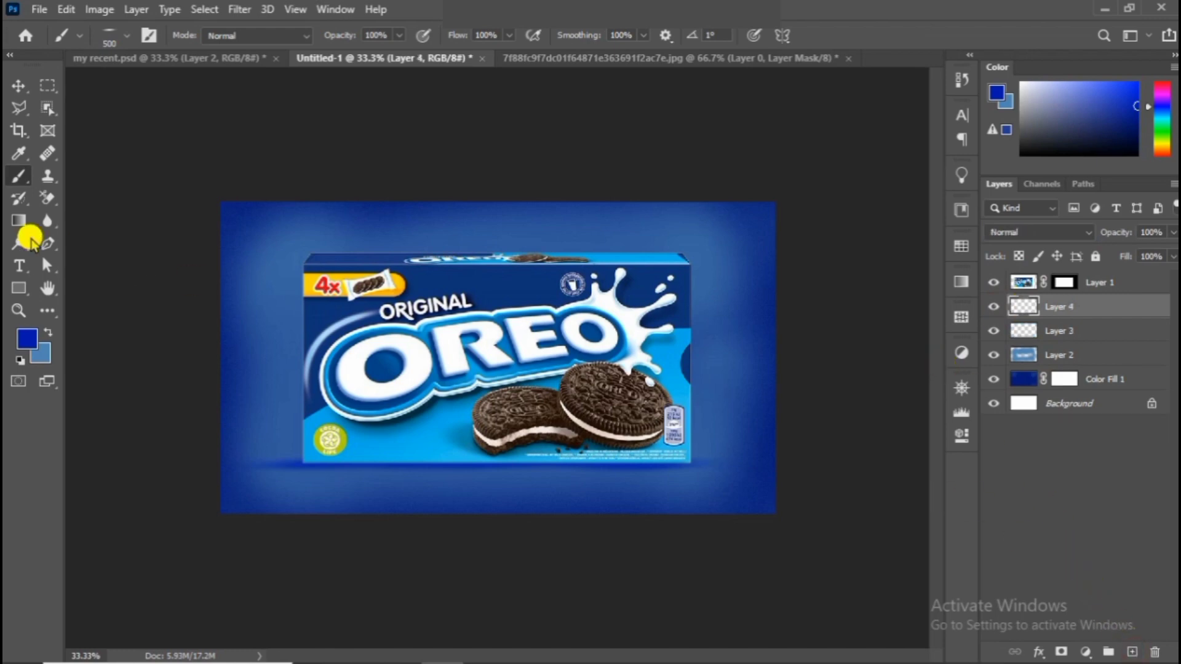
{"action": "left_click", "coordinate": [19, 338]}
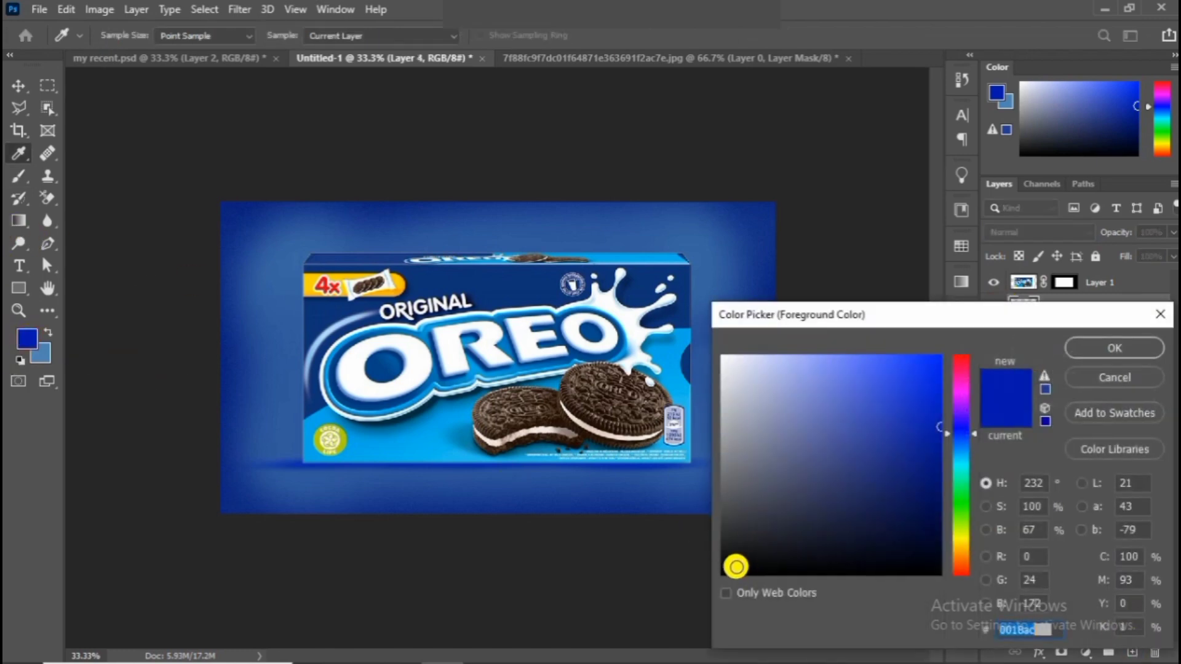
{"action": "left_click", "coordinate": [726, 571]}
{"action": "left_click", "coordinate": [1114, 347]}
{"action": "key", "text": "b"}
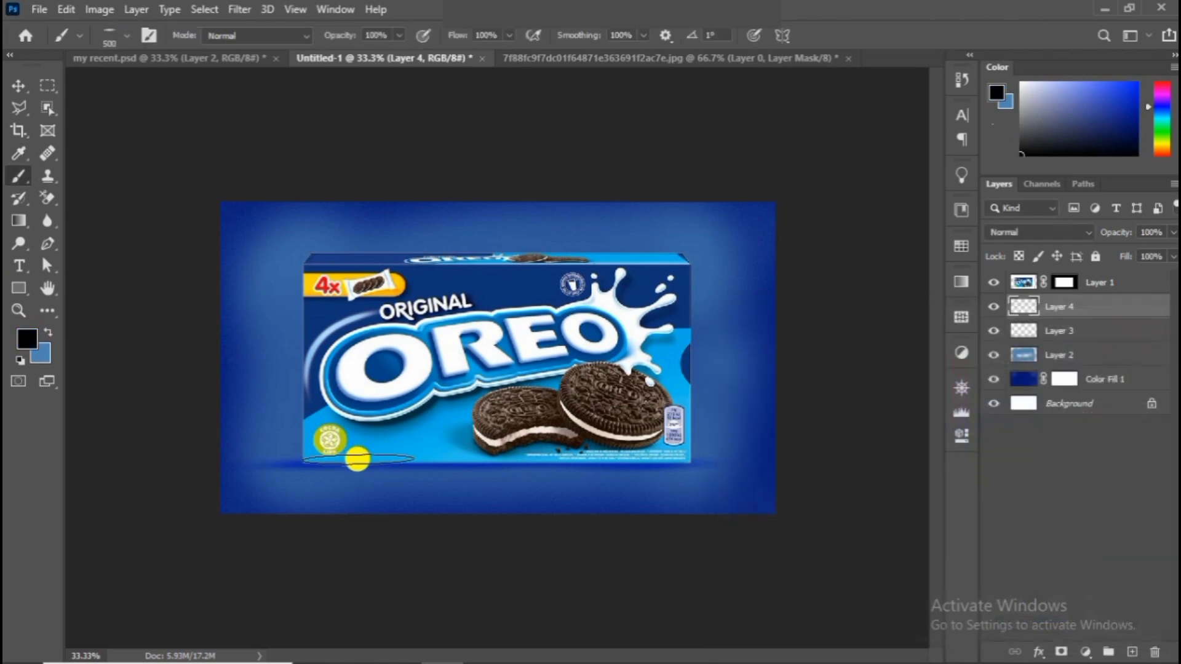
Paint a thin black contact shadow along the full bottom edge of the Oreo box on Layer 4
{"action": "mouse_move", "coordinate": [342, 465]}
{"action": "left_mouse_down"}
{"action": "mouse_move", "coordinate": [351, 498]}
{"action": "mouse_move", "coordinate": [386, 461]}
{"action": "mouse_move", "coordinate": [578, 459]}
{"action": "mouse_move", "coordinate": [501, 464]}
{"action": "left_mouse_up"}
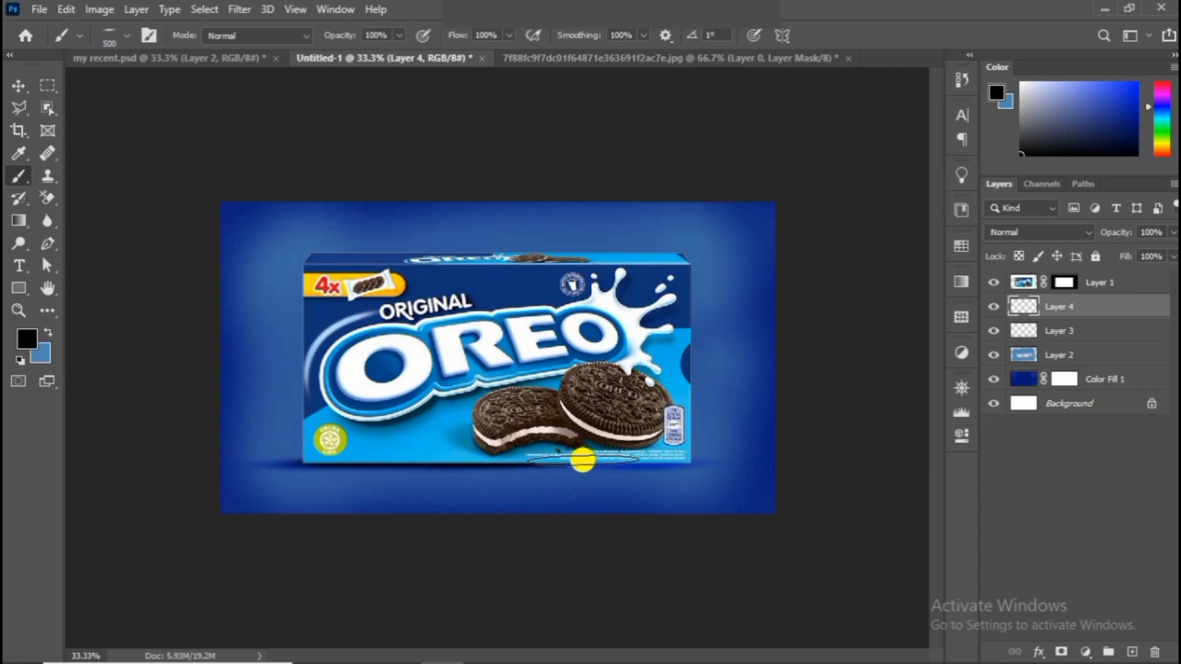
{"action": "left_click_drag", "start_coordinate": [599, 464], "coordinate": [544, 466]}
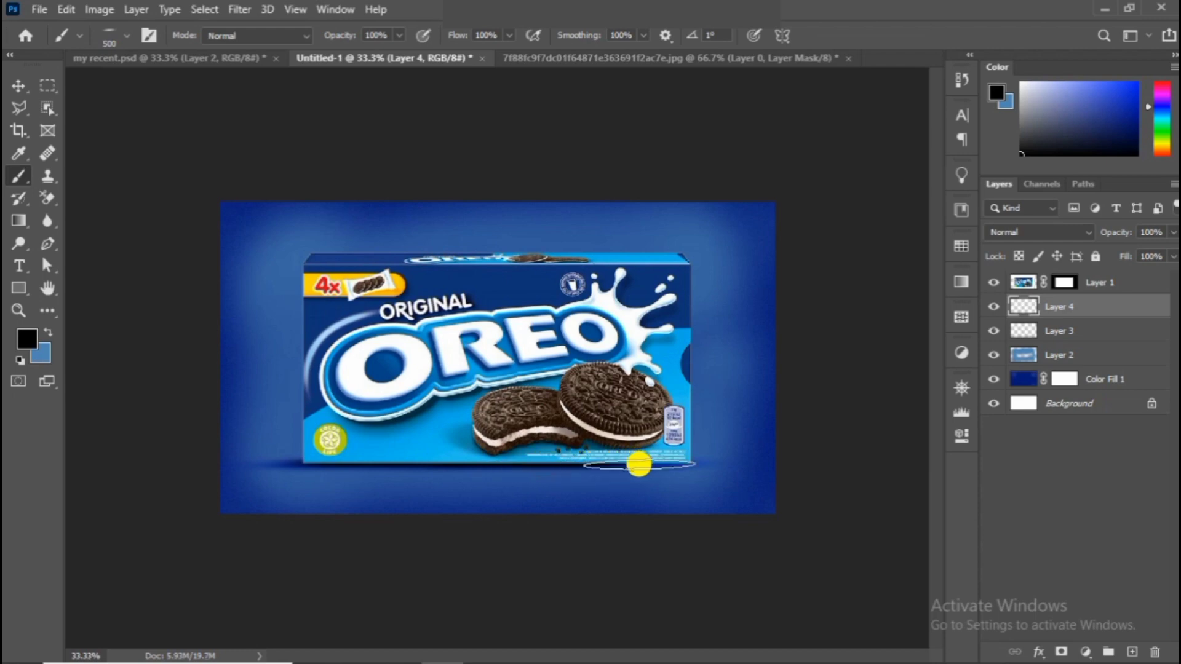
{"action": "left_click", "coordinate": [639, 462]}
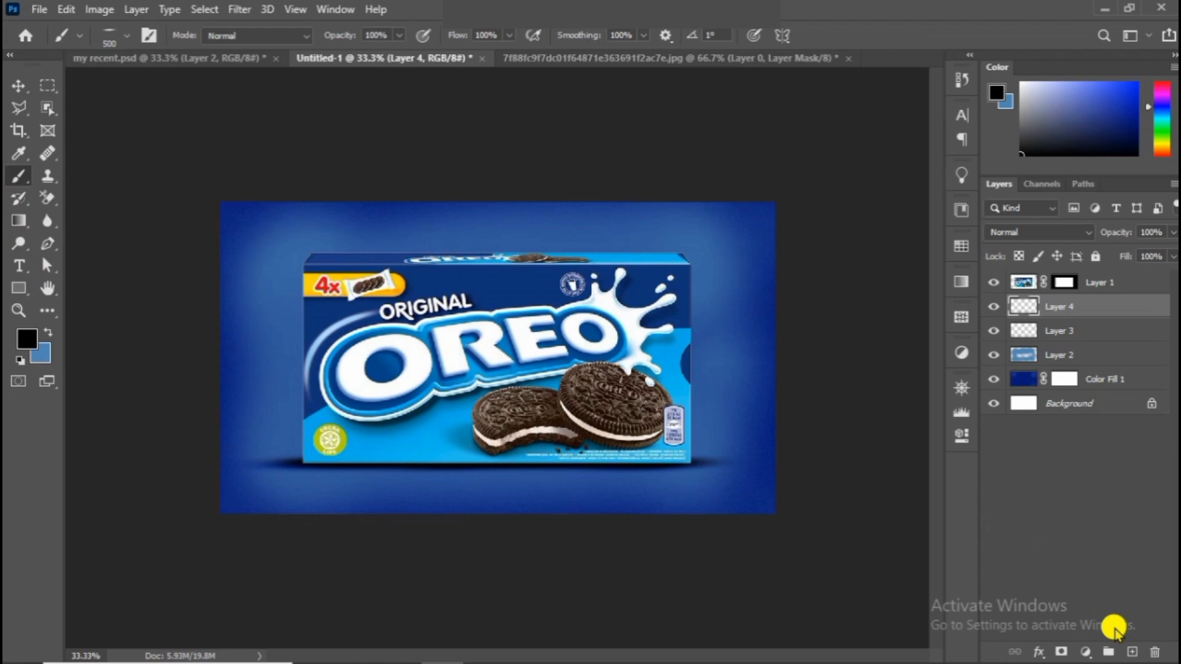
Add a new layer above Layer 4 and dab a slanted black shadow at the box's lower-left corner with the flat brush angled at -14°
{"action": "left_click", "coordinate": [1133, 653]}
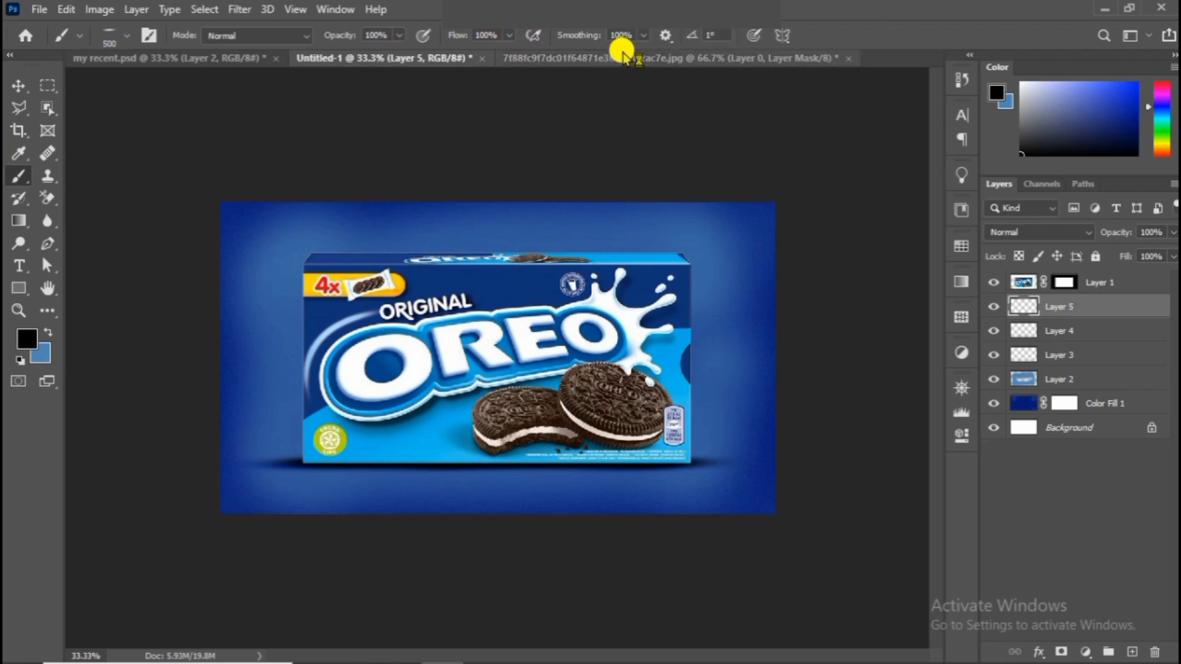
{"action": "left_click", "coordinate": [23, 180]}
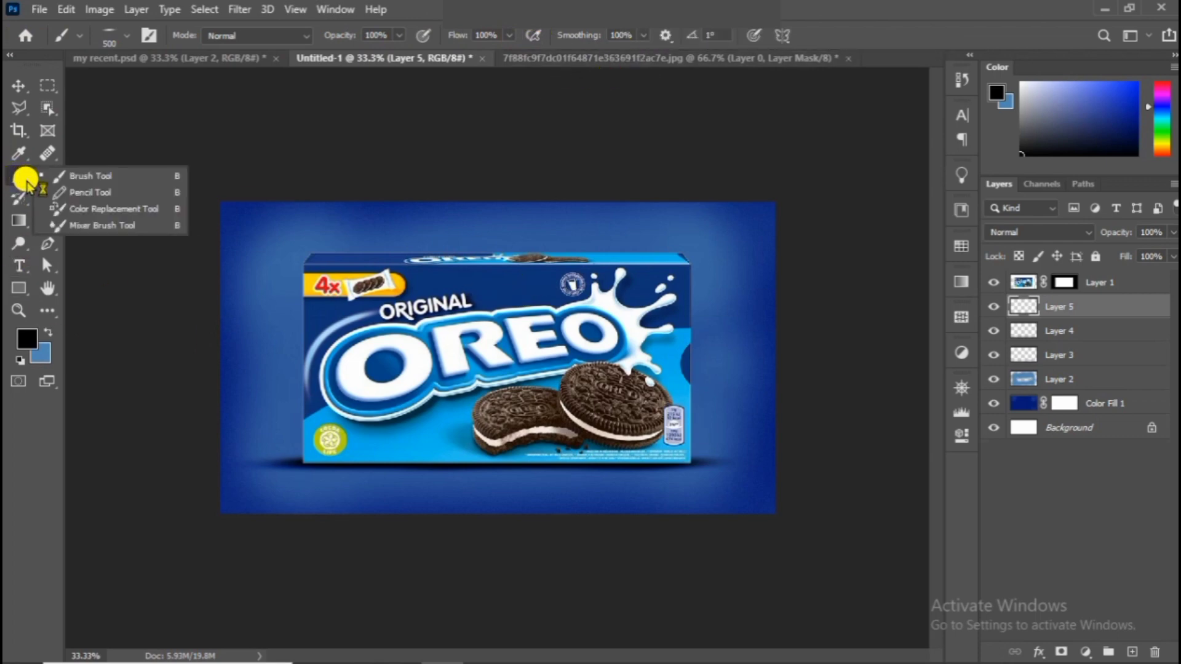
{"action": "left_click", "coordinate": [88, 176]}
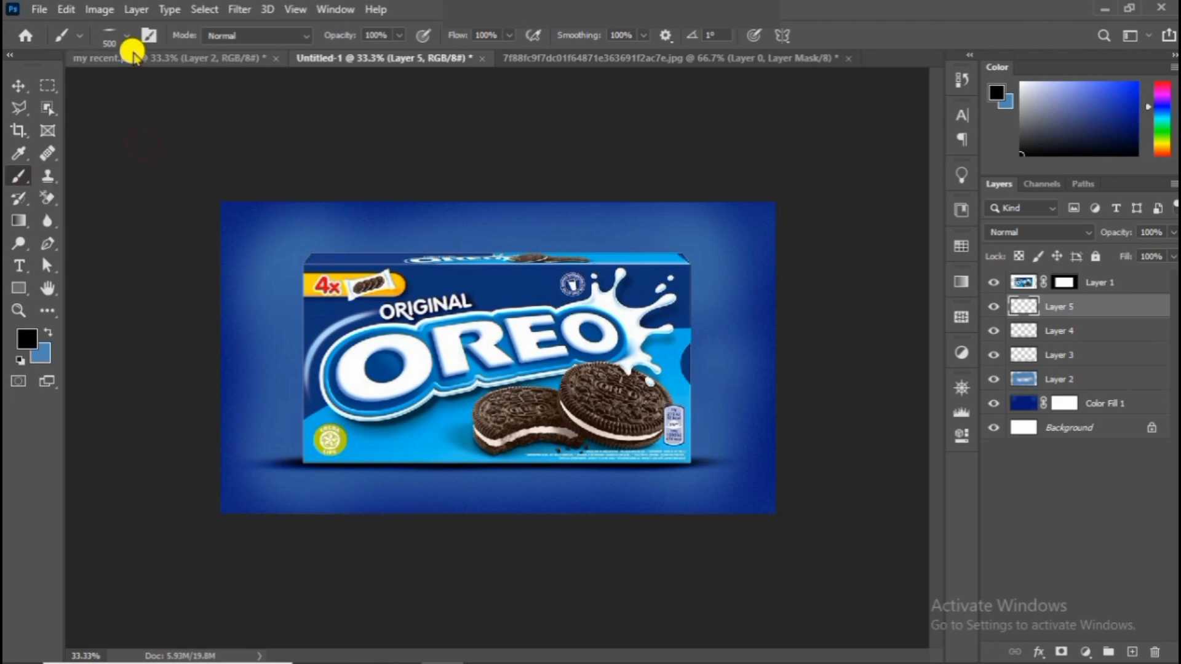
{"action": "left_click", "coordinate": [127, 36]}
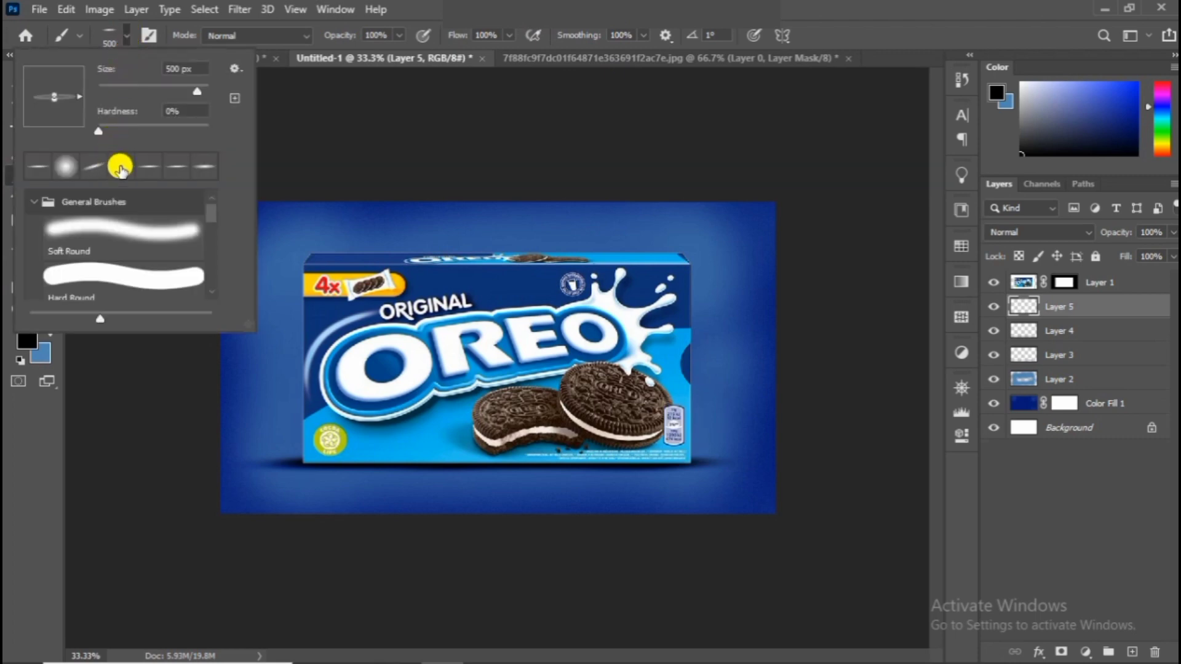
{"action": "left_click", "coordinate": [127, 35]}
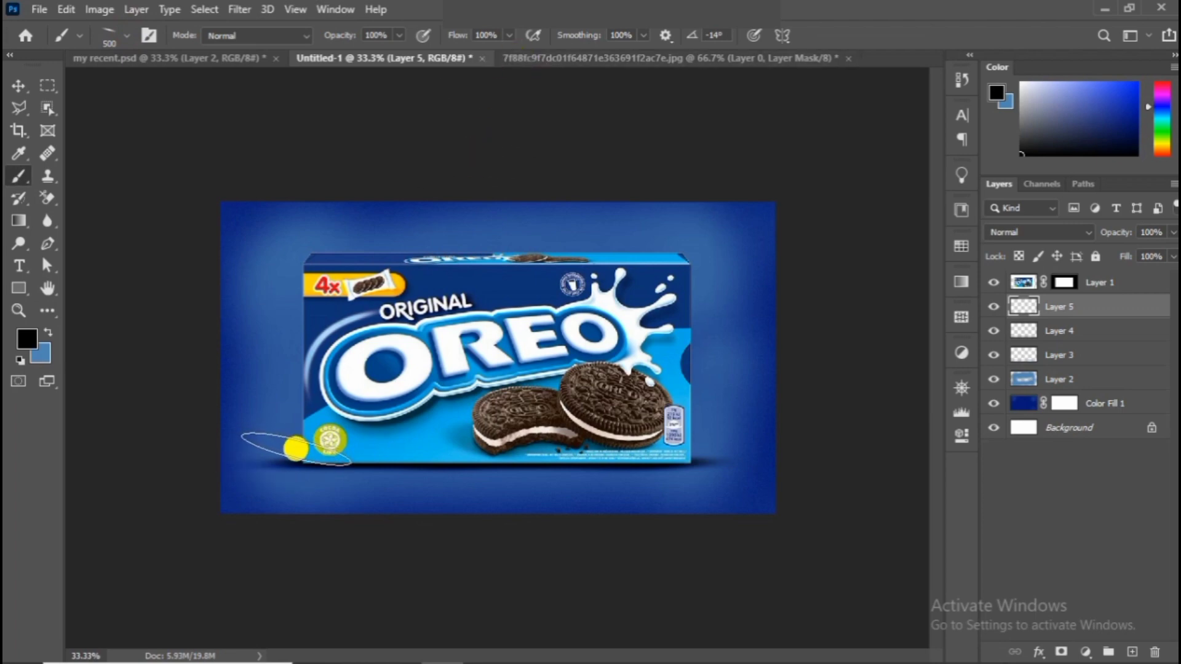
{"action": "left_click", "coordinate": [296, 452]}
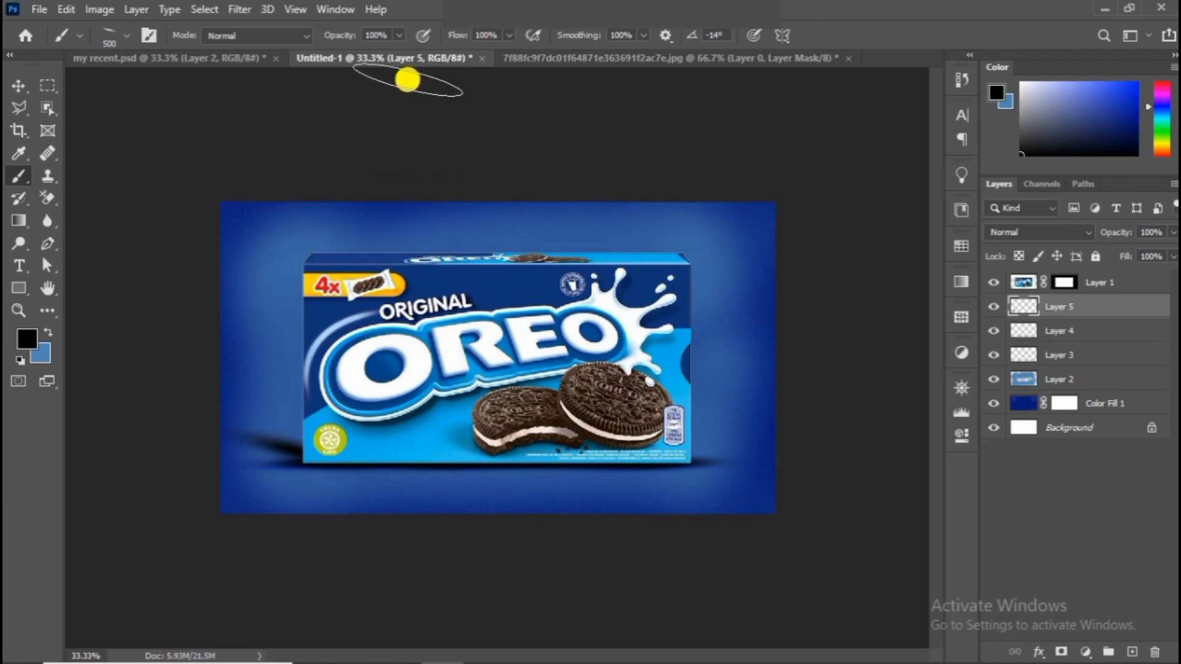
Reduce the brush flow to 29% and dab a softer slanted black shadow at the box's lower-left corner on Layer 5
{"action": "left_click", "coordinate": [506, 37]}
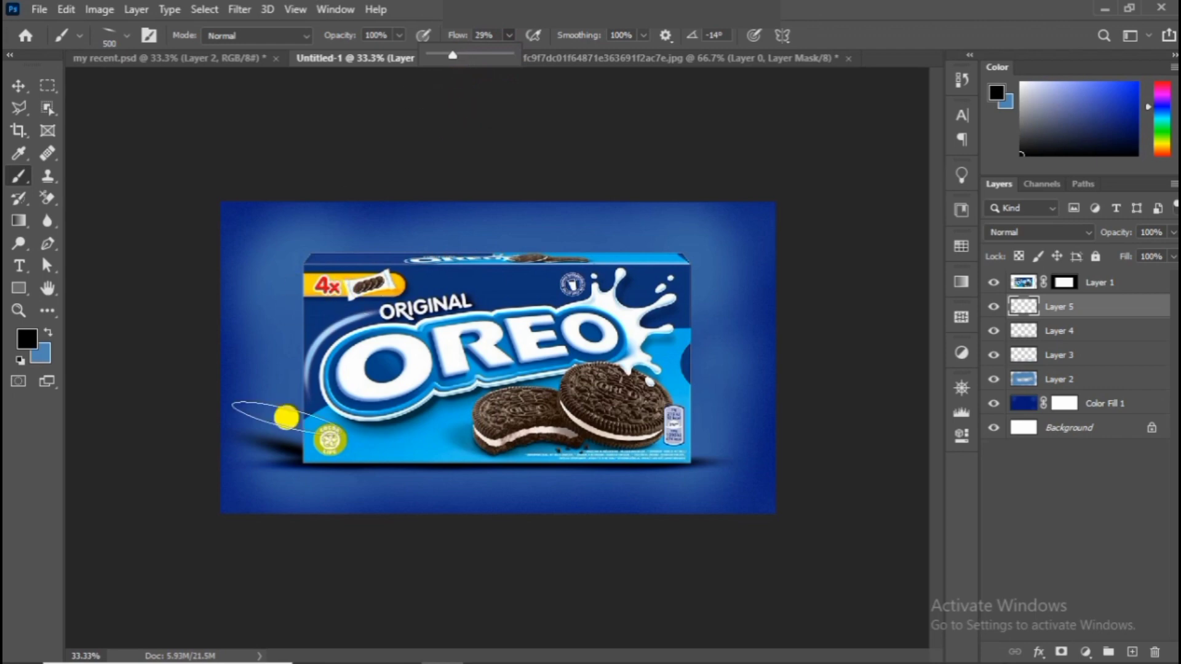
{"action": "left_click", "coordinate": [281, 452]}
{"action": "mouse_move", "coordinate": [280, 452]}
{"action": "left_mouse_down"}
{"action": "mouse_move", "coordinate": [290, 440]}
{"action": "mouse_move", "coordinate": [274, 459]}
{"action": "left_mouse_up"}
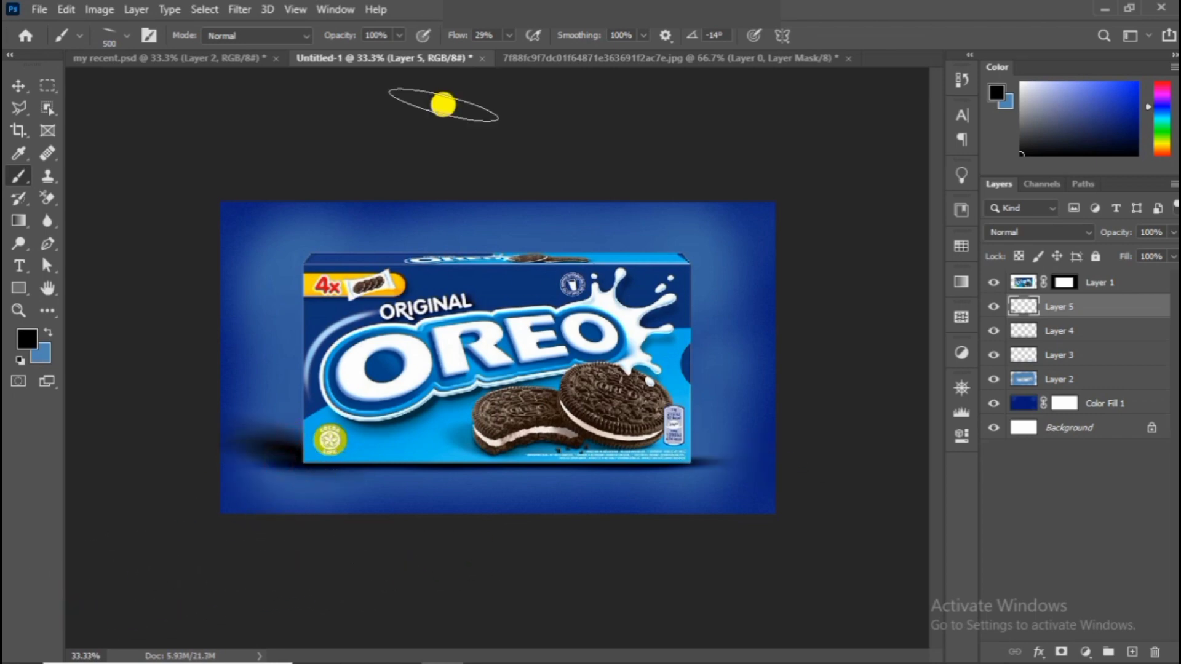
Choose the flat brush angled at 16° and dab a slanted shadow at the box's lower-right corner, first at 29% flow and finally at 100%
{"action": "left_click", "coordinate": [125, 35]}
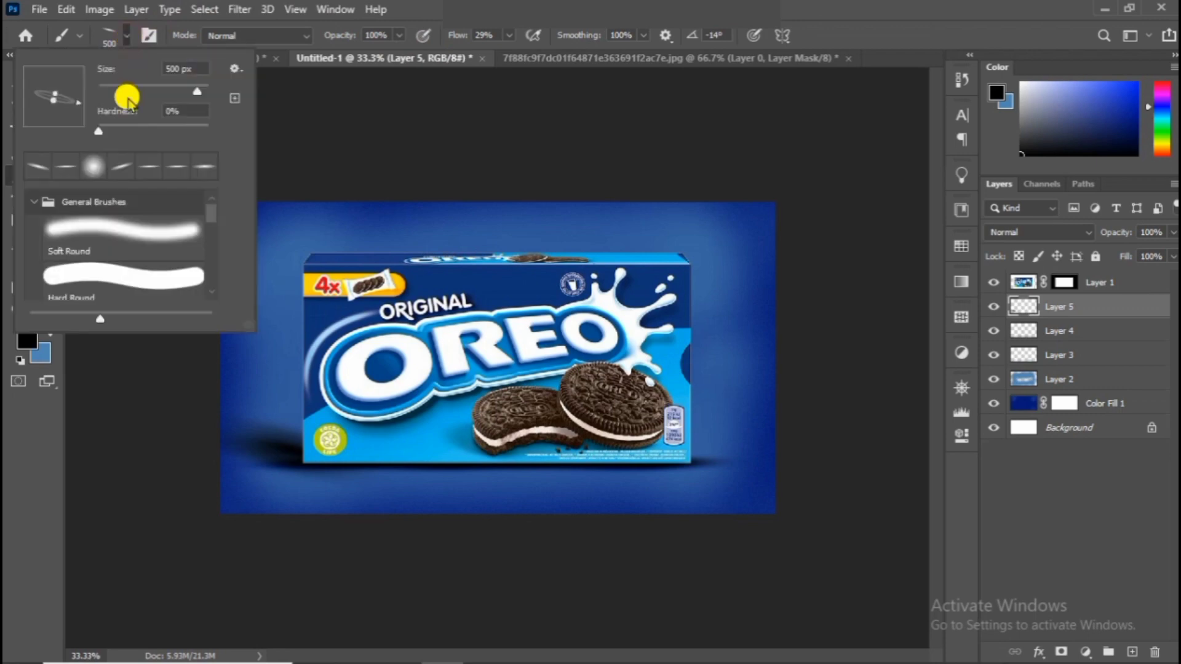
{"action": "left_click", "coordinate": [115, 168]}
{"action": "left_click", "coordinate": [126, 36]}
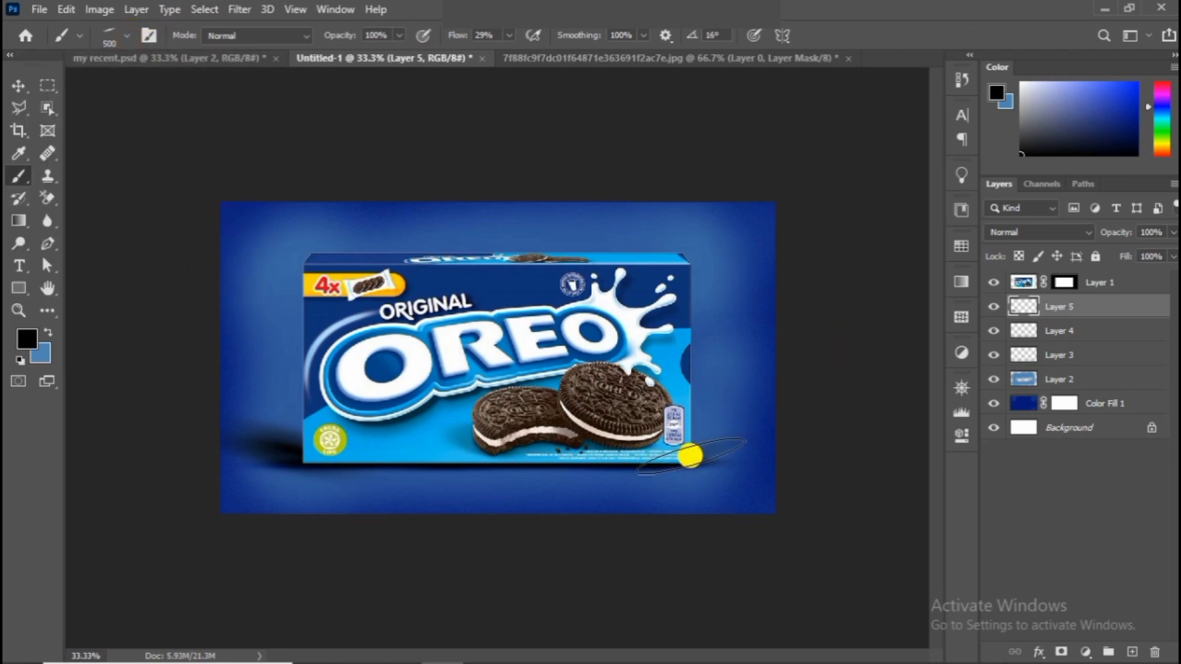
{"action": "left_click", "coordinate": [693, 443]}
{"action": "left_click", "coordinate": [702, 455]}
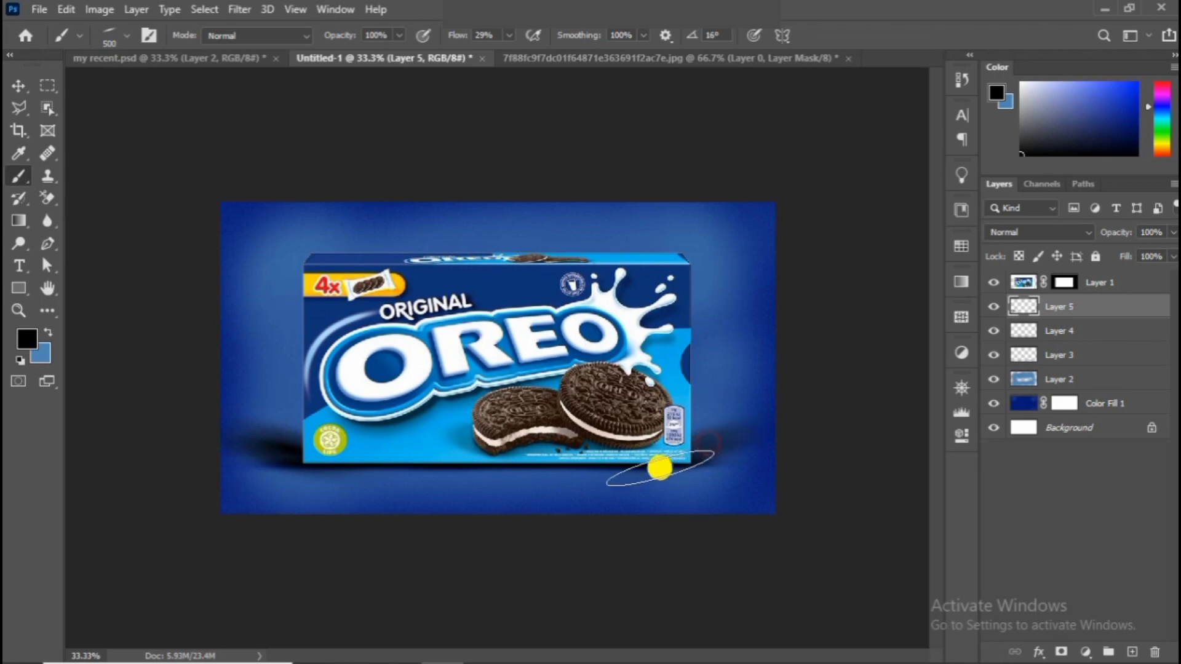
{"action": "left_click", "coordinate": [660, 449]}
{"action": "left_click", "coordinate": [694, 471]}
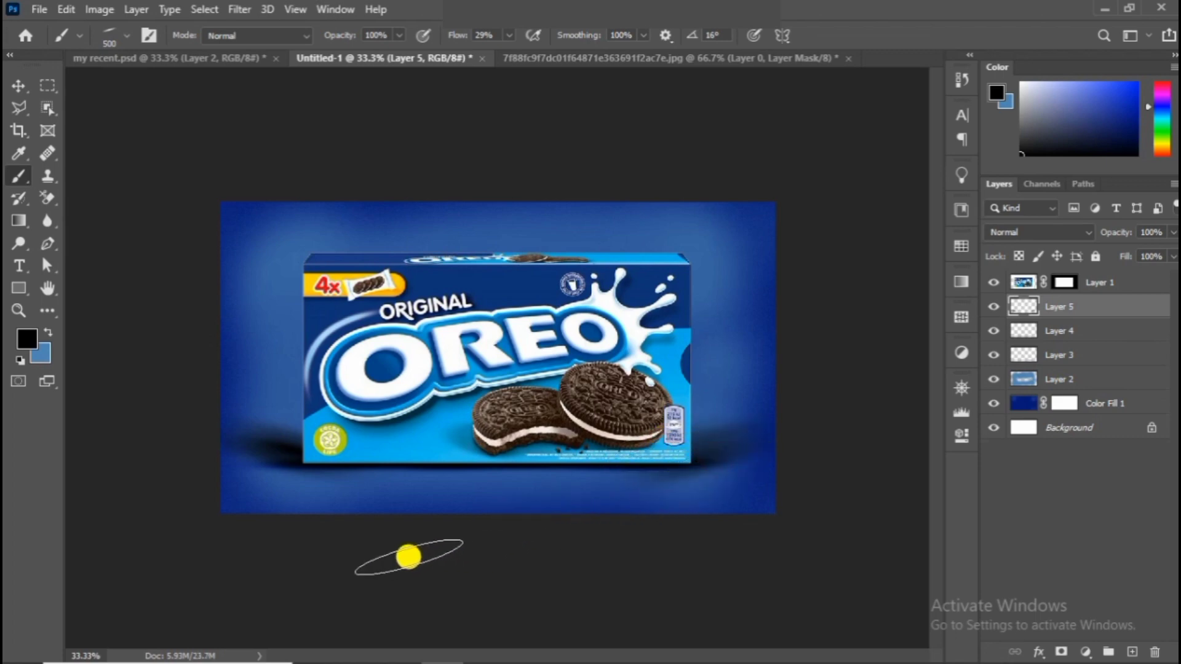
{"action": "left_click", "coordinate": [510, 35]}
{"action": "left_click_drag", "start_coordinate": [508, 56], "coordinate": [565, 55]}
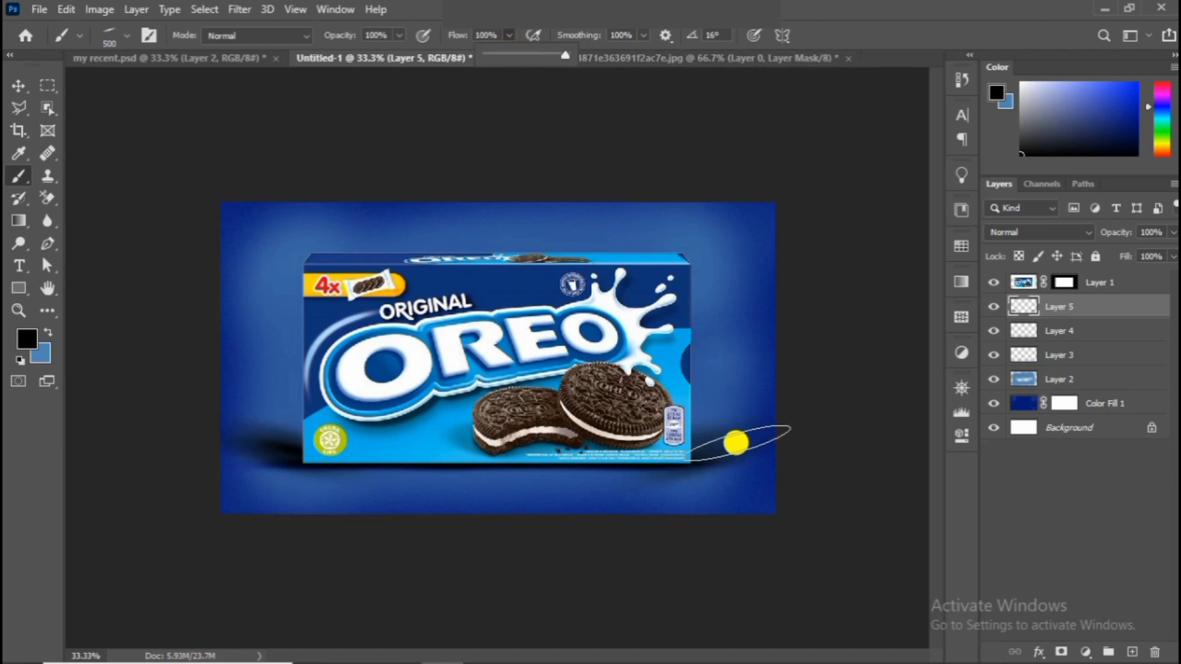
{"action": "left_click", "coordinate": [696, 455]}
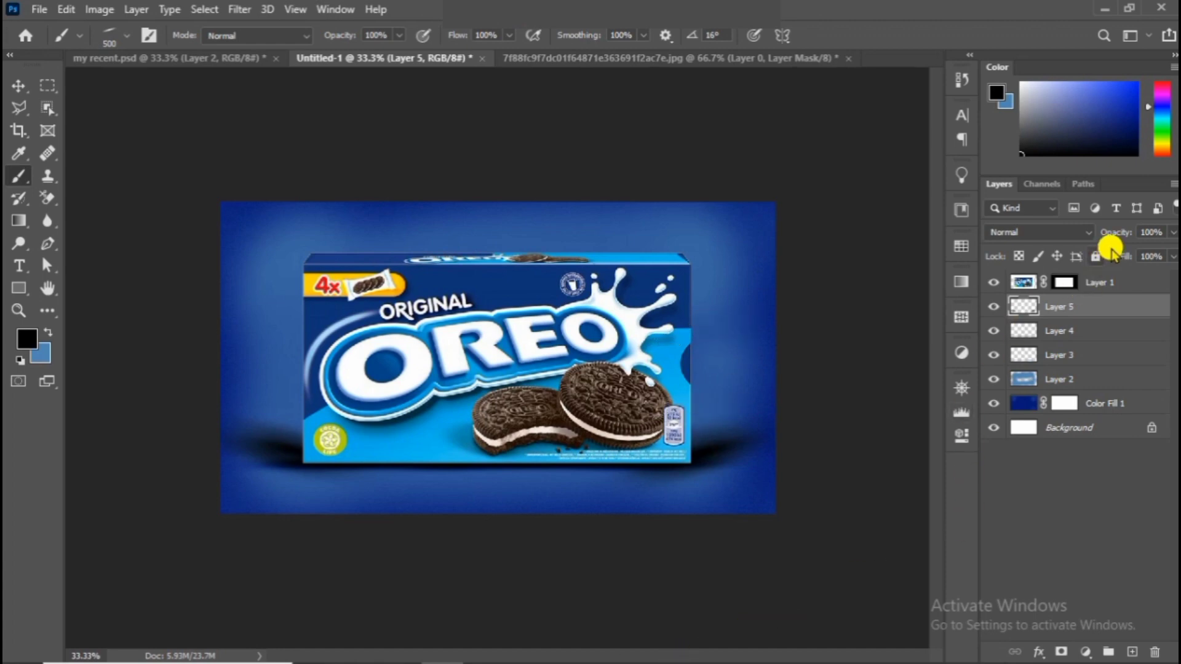
Set Layer 5's blend mode to Soft Light
{"action": "left_click", "coordinate": [1059, 228]}
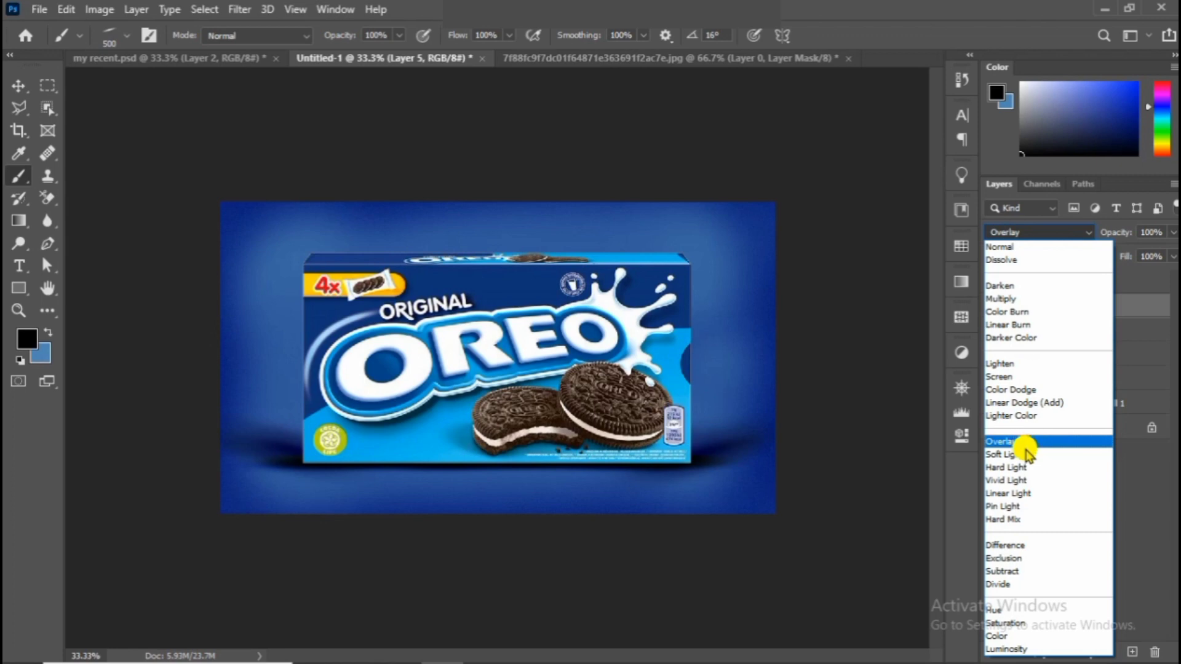
{"action": "left_click", "coordinate": [1025, 454]}
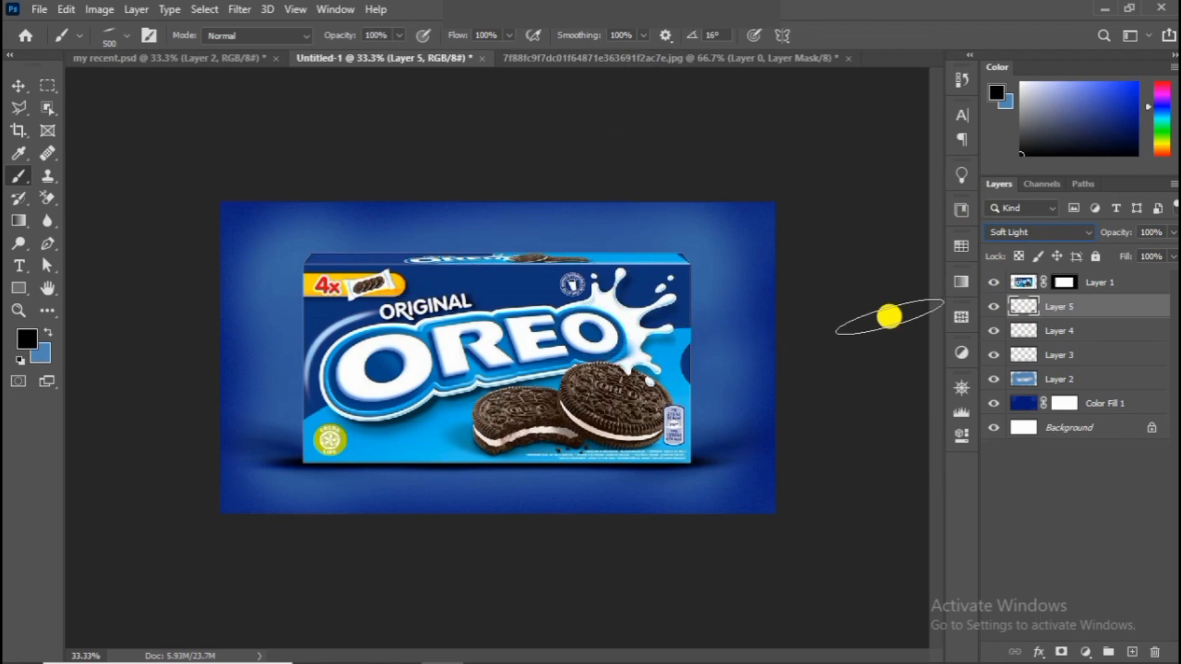
Toggle Layer 4's visibility to compare the contact shadow and add a layer mask to that layer
{"action": "left_click", "coordinate": [1082, 331]}
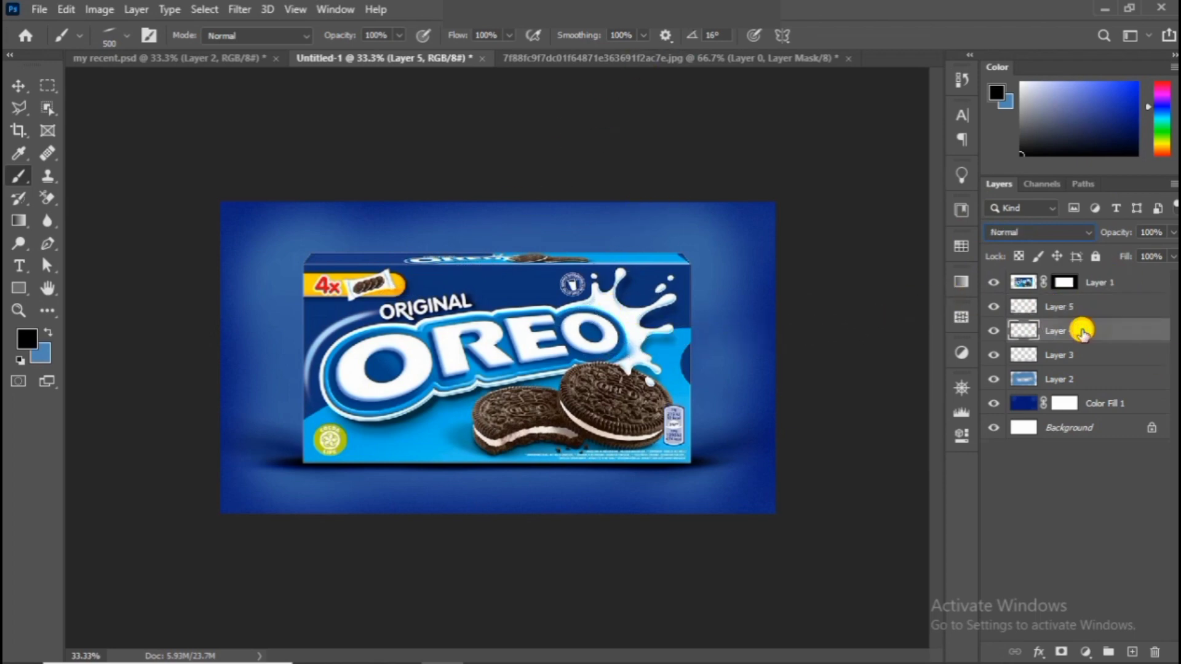
{"action": "left_click", "coordinate": [993, 330]}
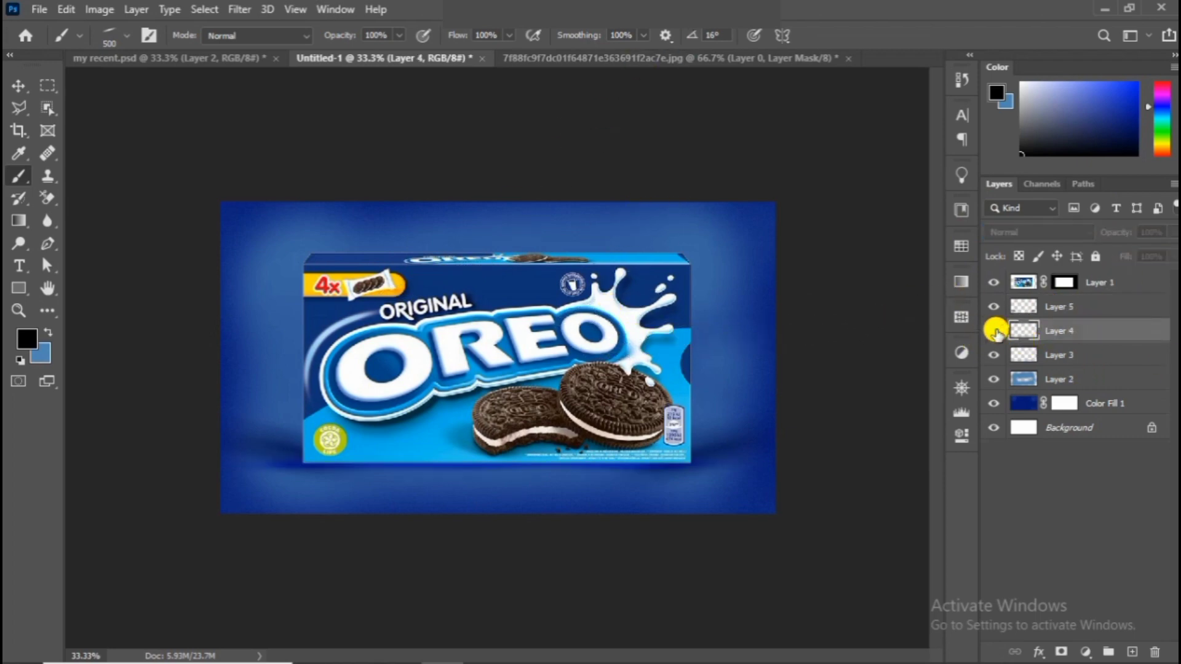
{"action": "left_click", "coordinate": [994, 331]}
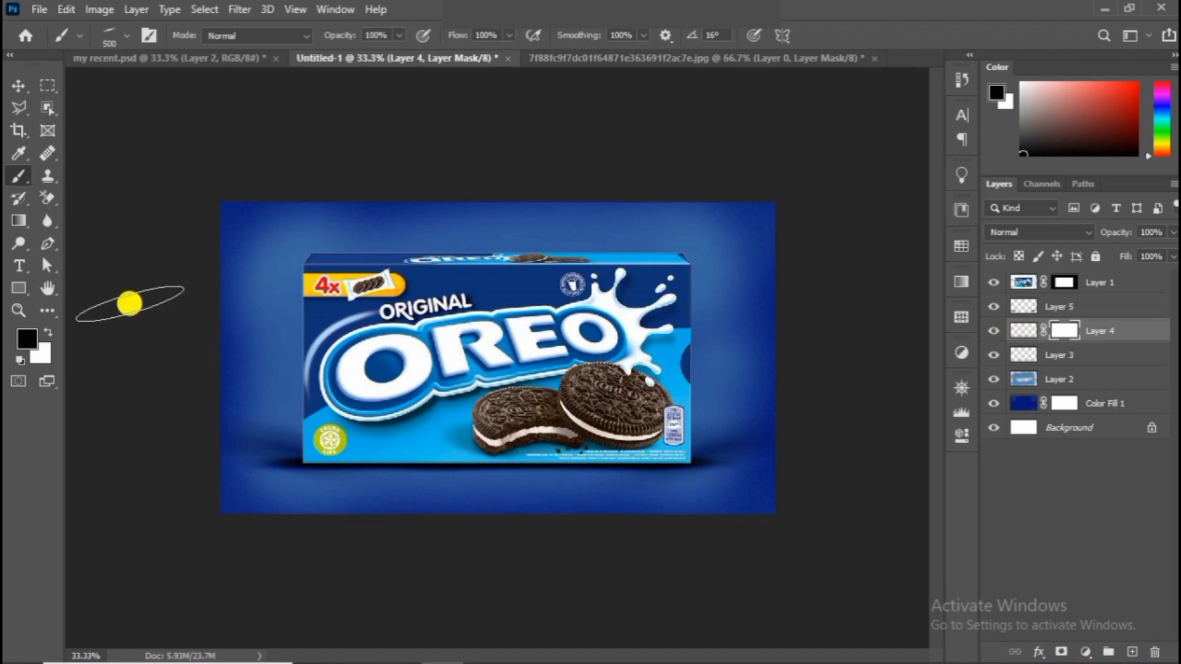
Fade the ends of the contact shadow by painting black on Layer 4's mask with a 150 px Soft Round brush at 0% hardness
{"action": "left_click", "coordinate": [126, 35]}
{"action": "left_click", "coordinate": [120, 165]}
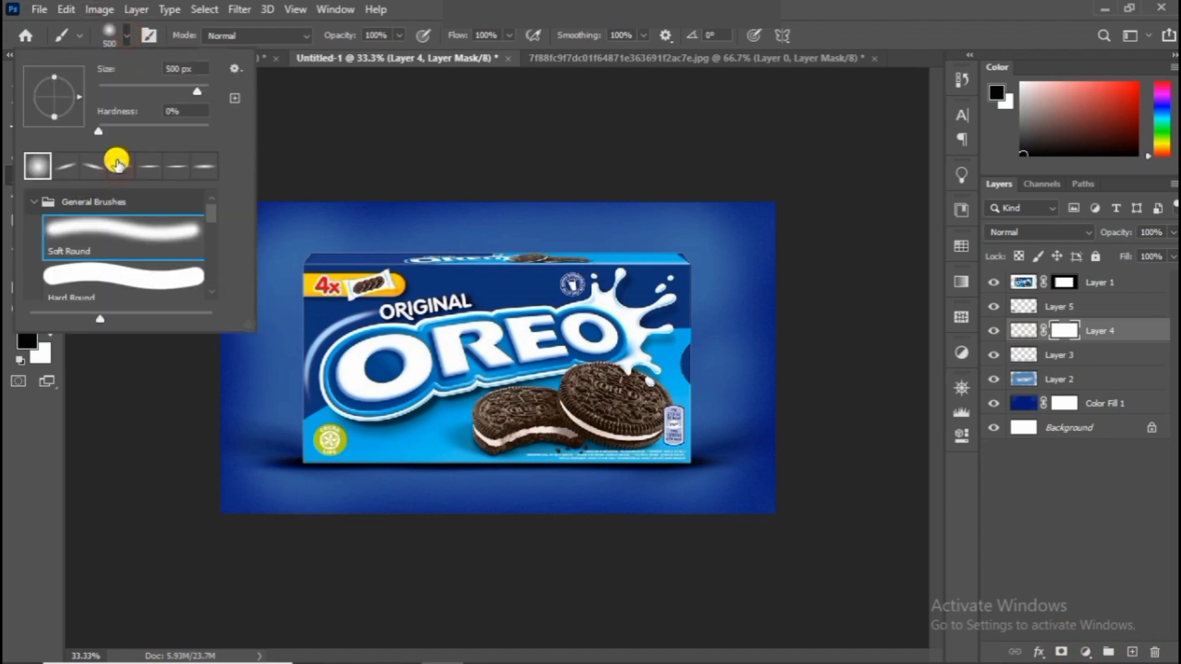
{"action": "left_click", "coordinate": [128, 38]}
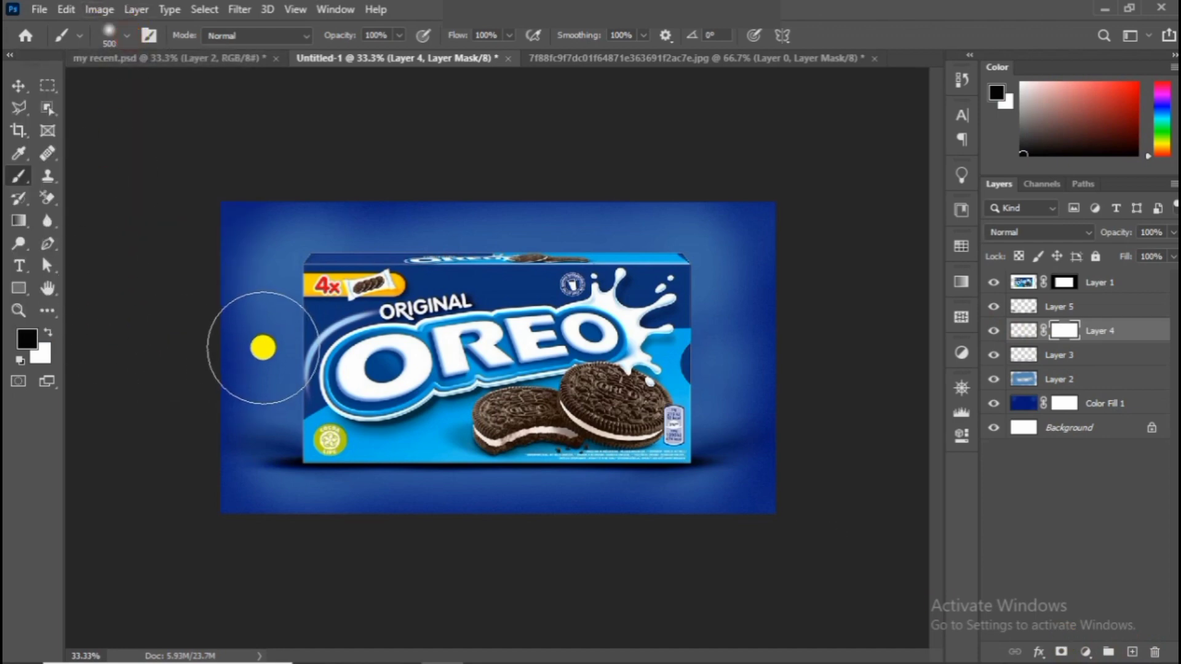
{"action": "key", "text": "bracketleft"}
{"action": "key", "text": "bracketleft"}
{"action": "key", "text": "bracketleft"}
{"action": "key", "text": "bracketleft"}
{"action": "key", "text": "bracketleft"}
{"action": "key", "text": "bracketleft"}
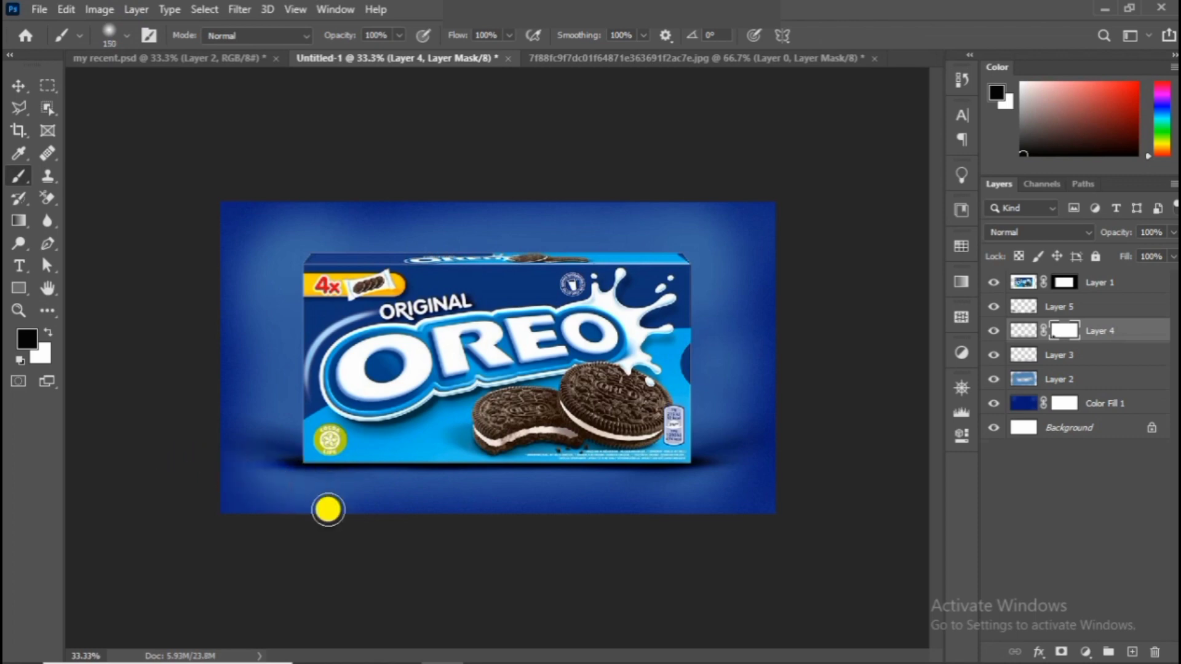
{"action": "mouse_move", "coordinate": [680, 478]}
{"action": "left_mouse_down"}
{"action": "mouse_move", "coordinate": [804, 480]}
{"action": "mouse_move", "coordinate": [727, 492]}
{"action": "mouse_move", "coordinate": [827, 478]}
{"action": "left_mouse_up"}
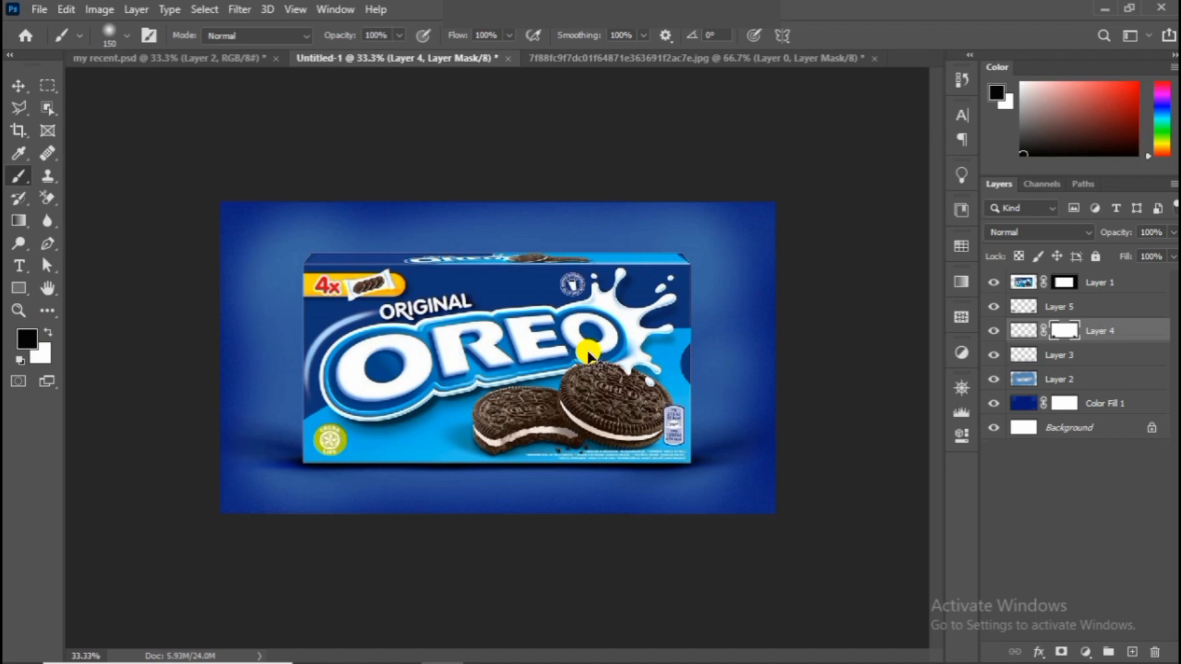
{"action": "key", "text": "ctrl+minus"}
{"action": "key", "text": "ctrl+plus"}
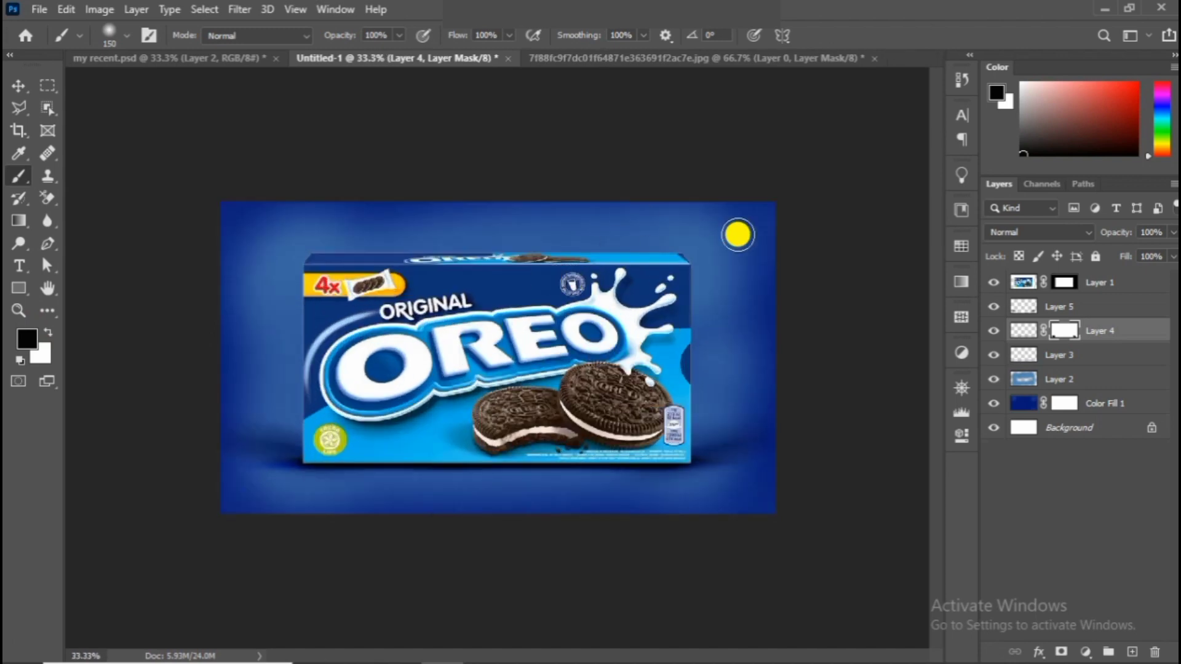
Group Layer 5, Layer 4, Layer 3 and Layer 2 and name the group "shadows"
{"action": "left_click", "coordinate": [1082, 303]}
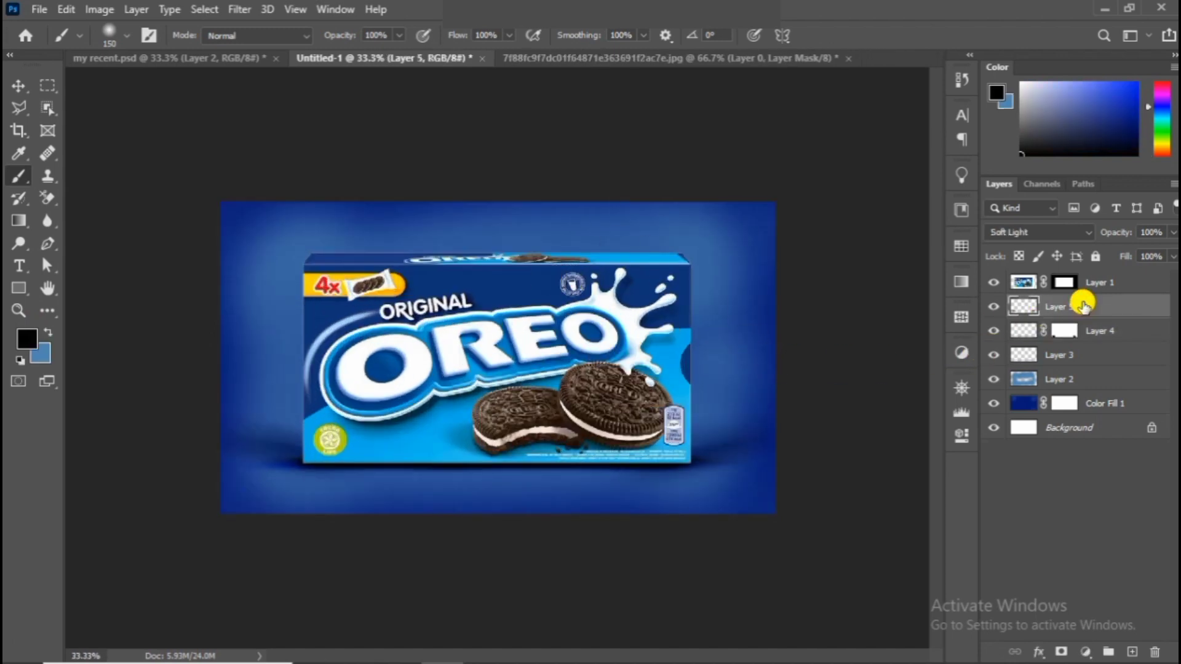
{"action": "left_click", "coordinate": [1090, 334], "text": "ctrl"}
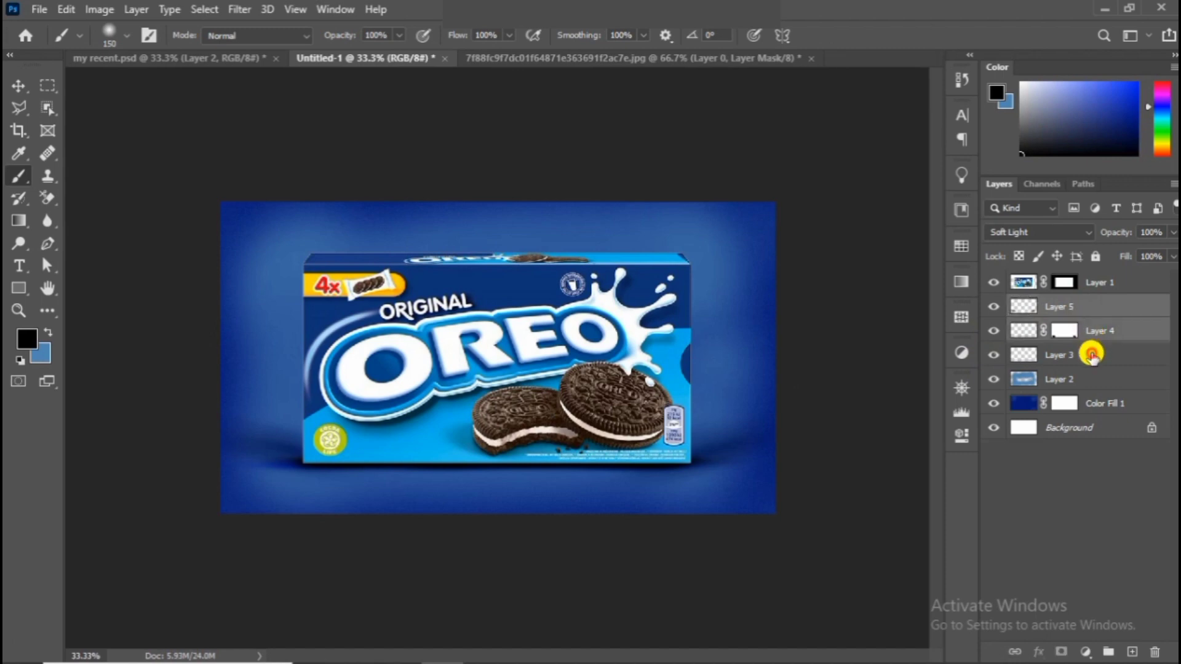
{"action": "left_click", "coordinate": [1092, 355], "text": "ctrl"}
{"action": "left_click", "coordinate": [1092, 378], "text": "ctrl"}
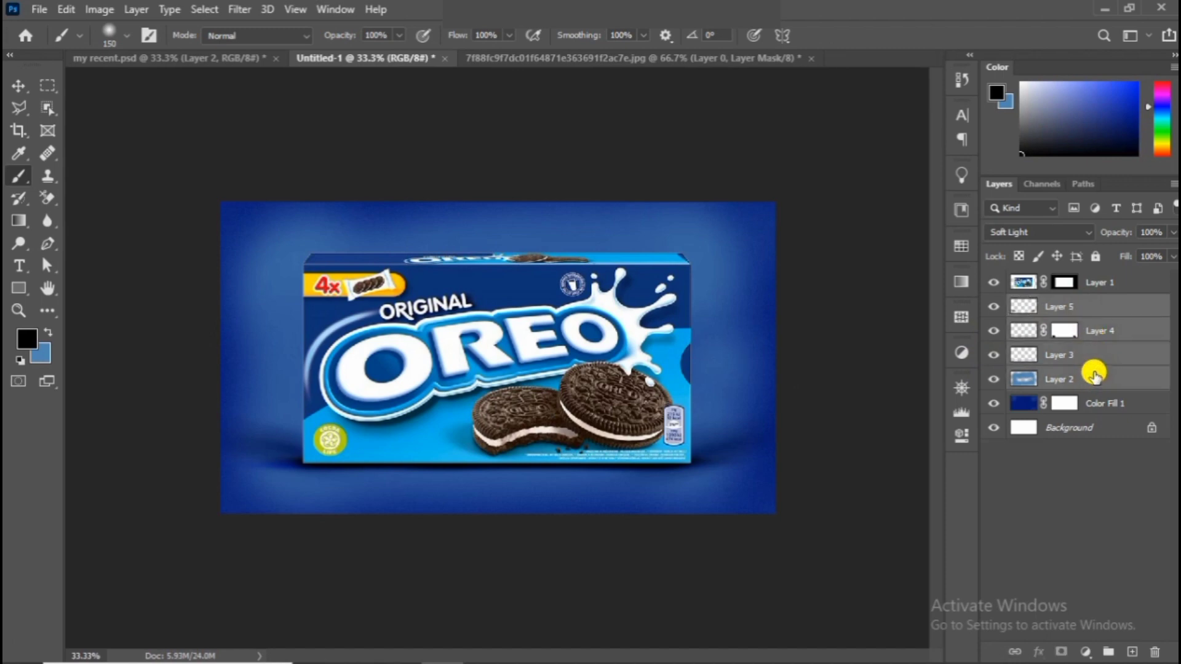
{"action": "key", "text": "ctrl+g"}
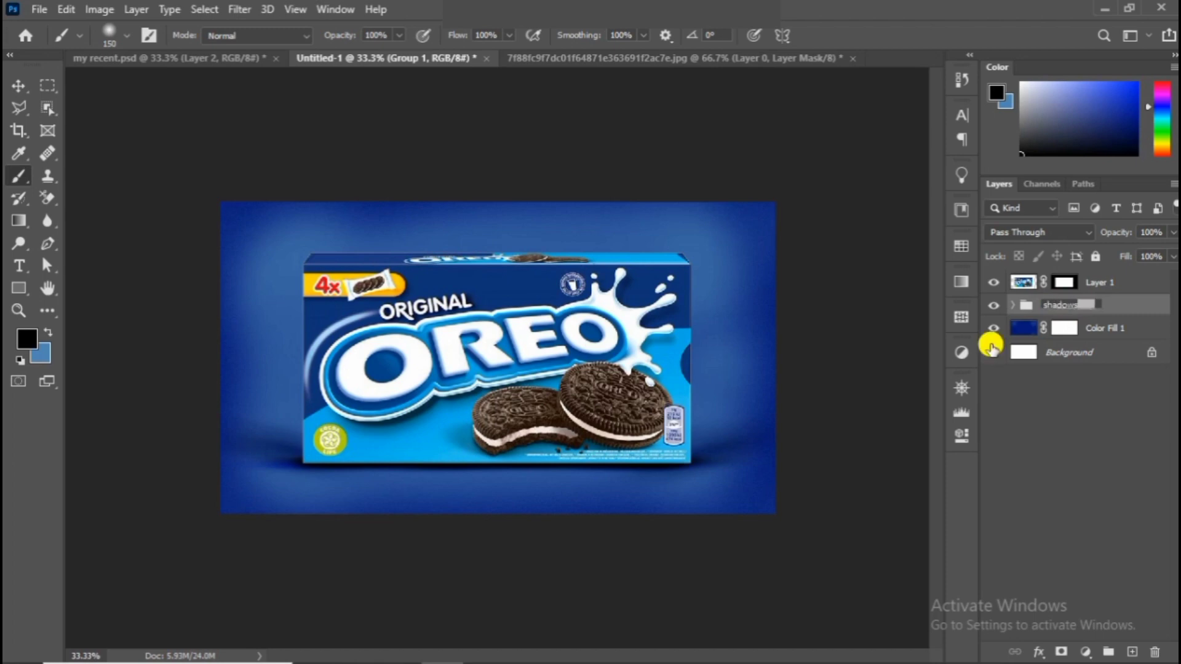
{"action": "key", "text": "Return"}
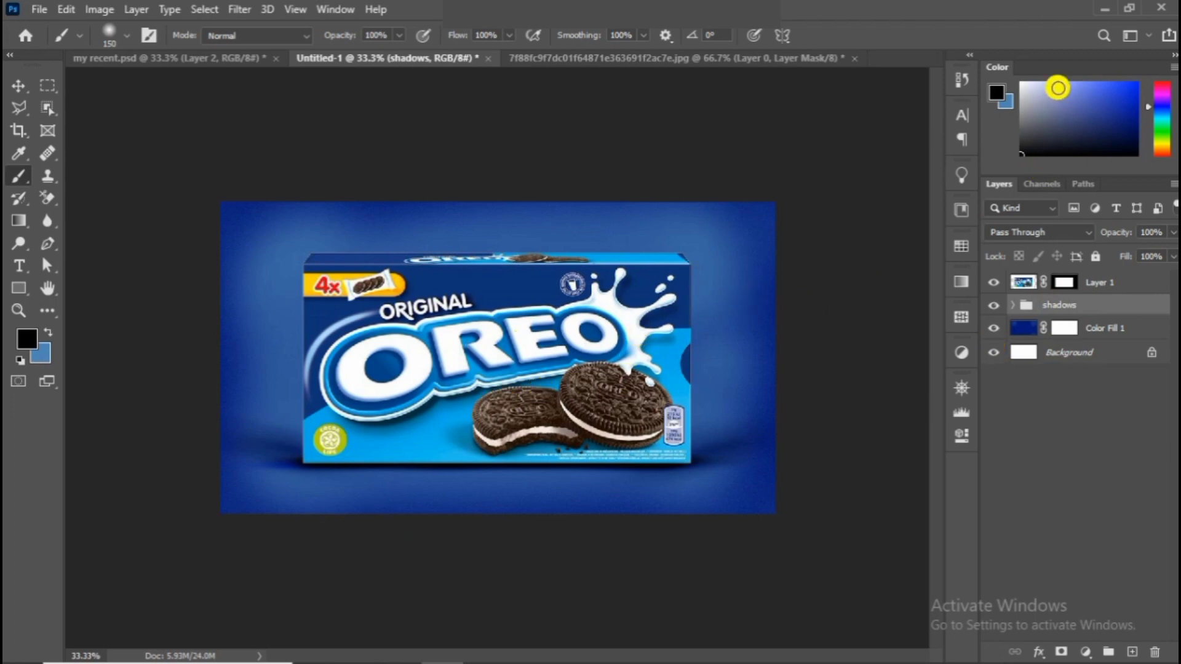
Place the klipartz.com (80) cloud image from the Photo manipulation folder behind the box, enlarged to more than 140% so clouds surround the box
{"action": "left_click", "coordinate": [1098, 7]}
{"action": "left_click", "coordinate": [384, 134]}
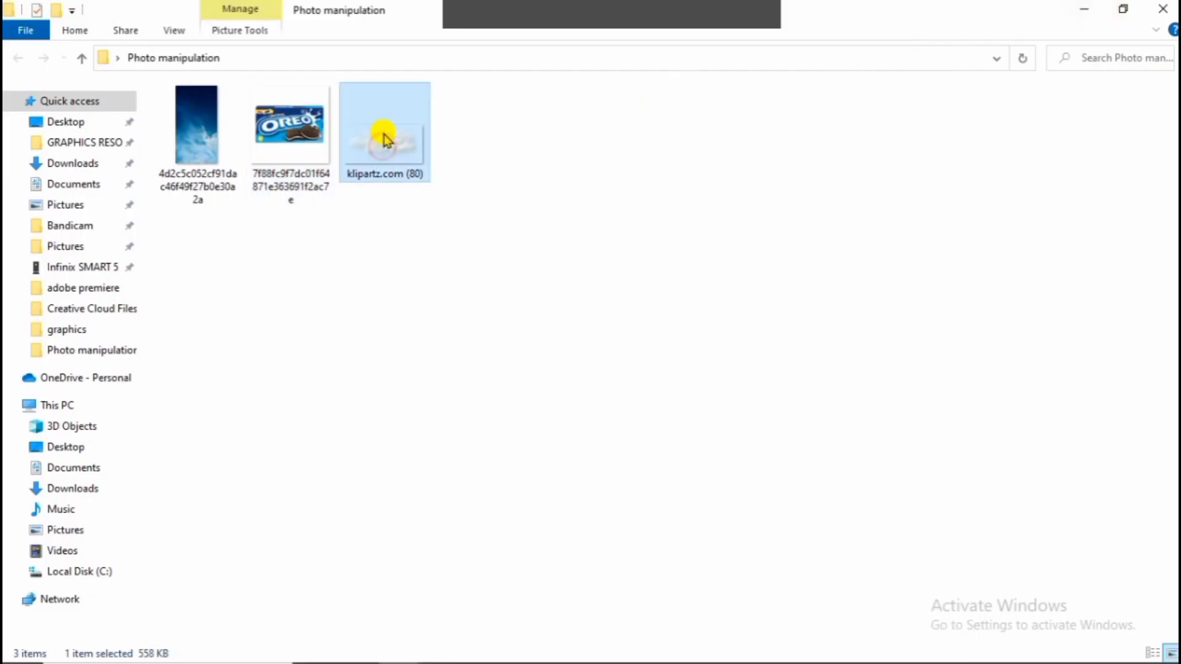
{"action": "left_click_drag", "start_coordinate": [401, 191], "coordinate": [508, 356]}
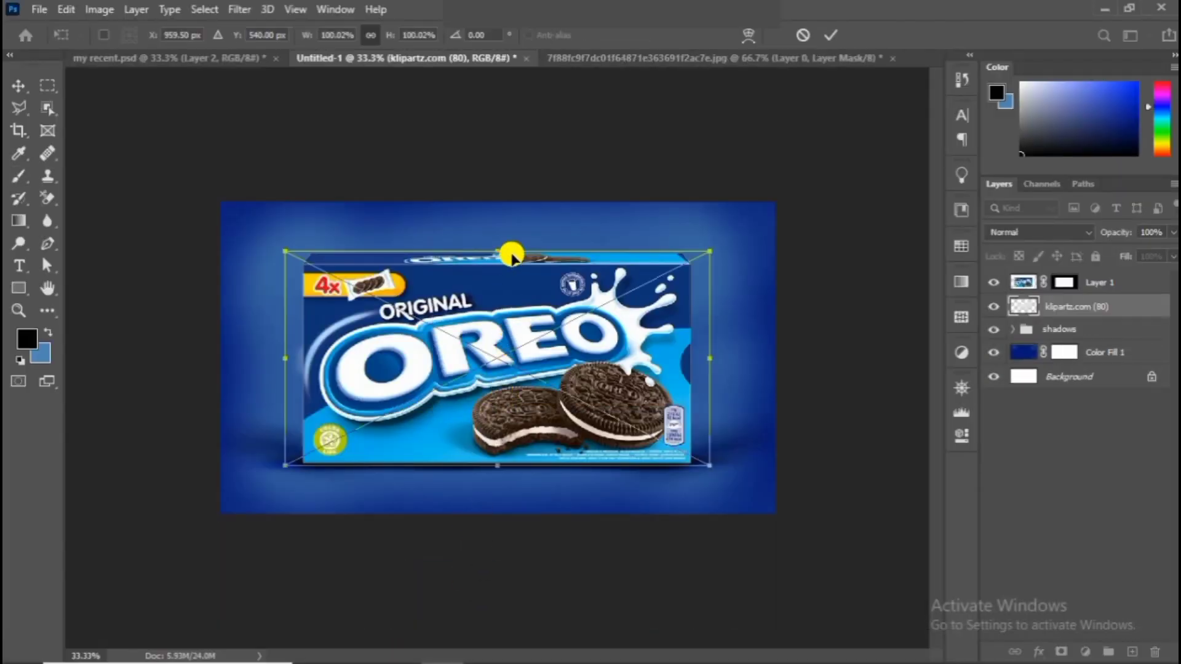
{"action": "left_click_drag", "start_coordinate": [512, 254], "coordinate": [516, 164]}
{"action": "left_click_drag", "start_coordinate": [517, 302], "coordinate": [527, 331]}
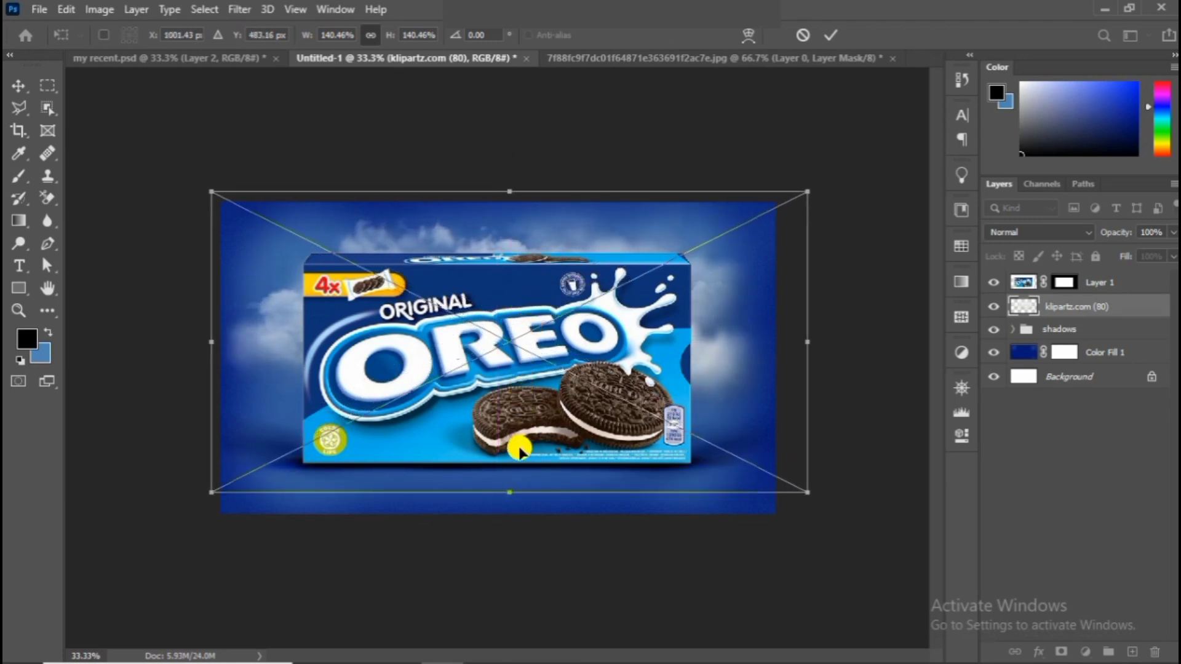
{"action": "left_click_drag", "start_coordinate": [510, 493], "coordinate": [514, 507]}
{"action": "mouse_move", "coordinate": [514, 424]}
{"action": "left_mouse_down"}
{"action": "mouse_move", "coordinate": [530, 414]}
{"action": "mouse_move", "coordinate": [516, 407]}
{"action": "left_mouse_up"}
{"action": "key", "text": "Return"}
{"action": "key", "text": "b"}
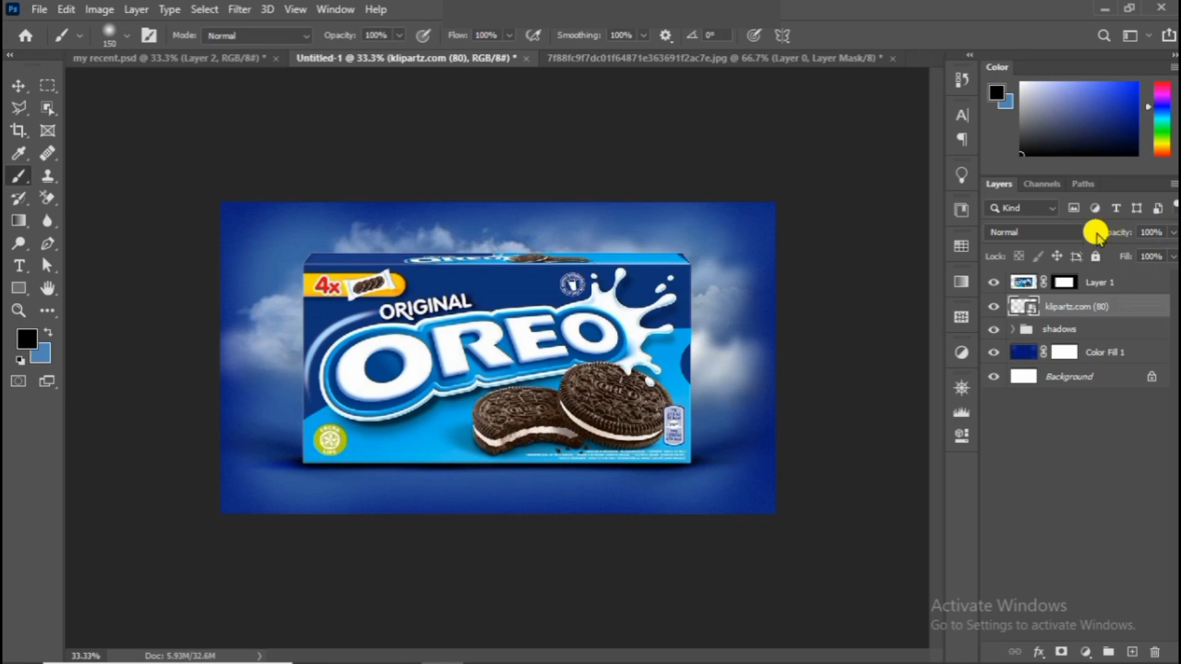
Set the cloud layer's blend mode to Linear Dodge (Add) and its opacity to 60%
{"action": "left_click", "coordinate": [1085, 232]}
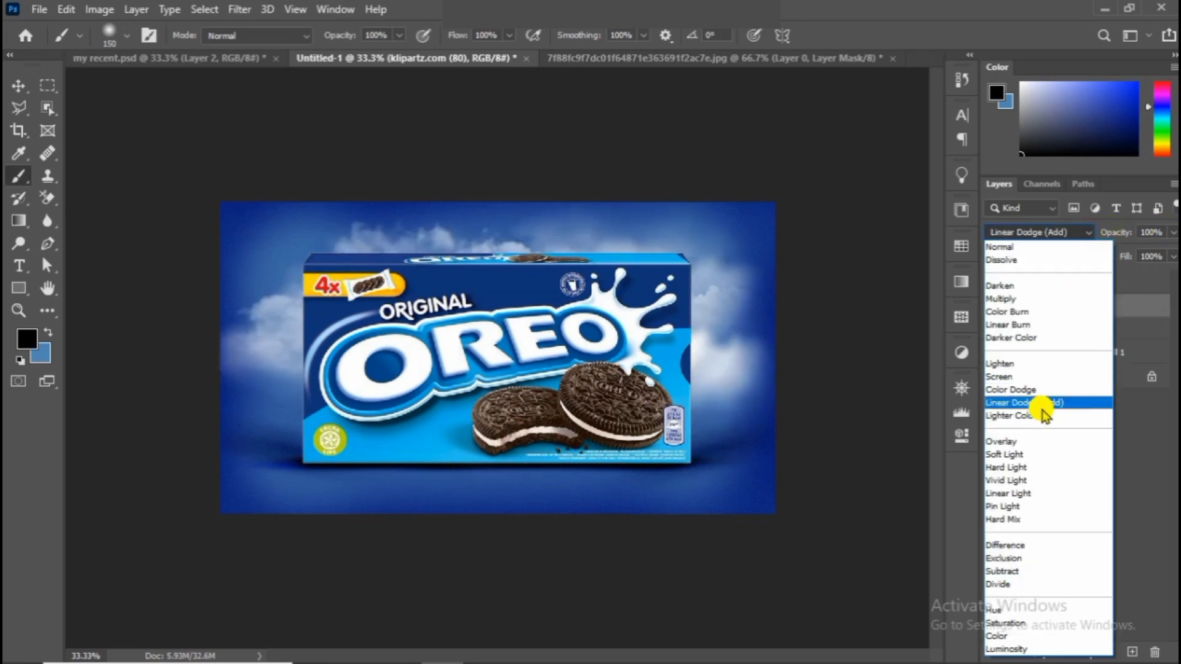
{"action": "left_click", "coordinate": [1043, 407]}
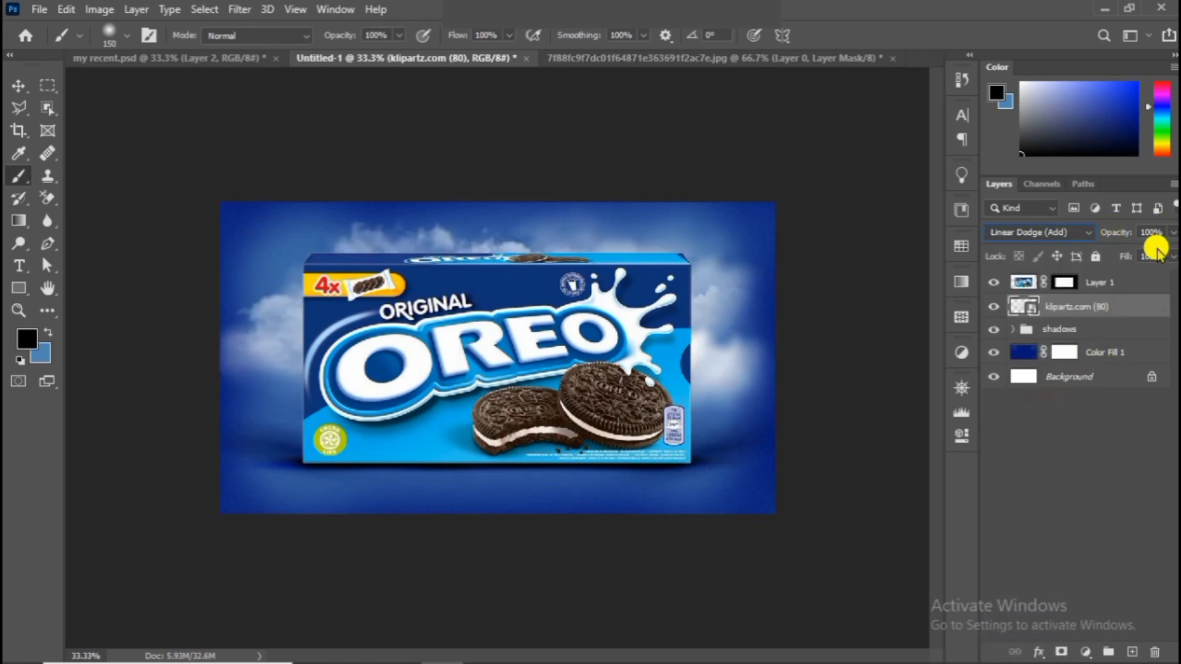
{"action": "left_click", "coordinate": [1171, 233]}
{"action": "left_click_drag", "start_coordinate": [1160, 265], "coordinate": [1156, 294]}
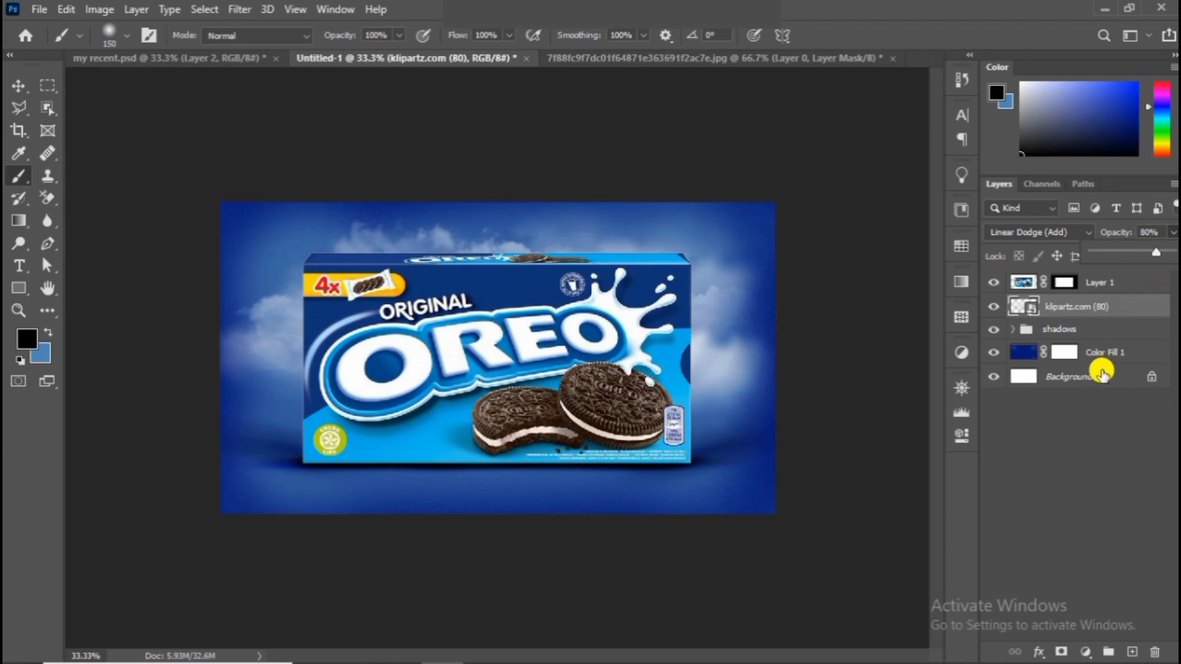
{"action": "left_click_drag", "start_coordinate": [1148, 259], "coordinate": [1143, 262]}
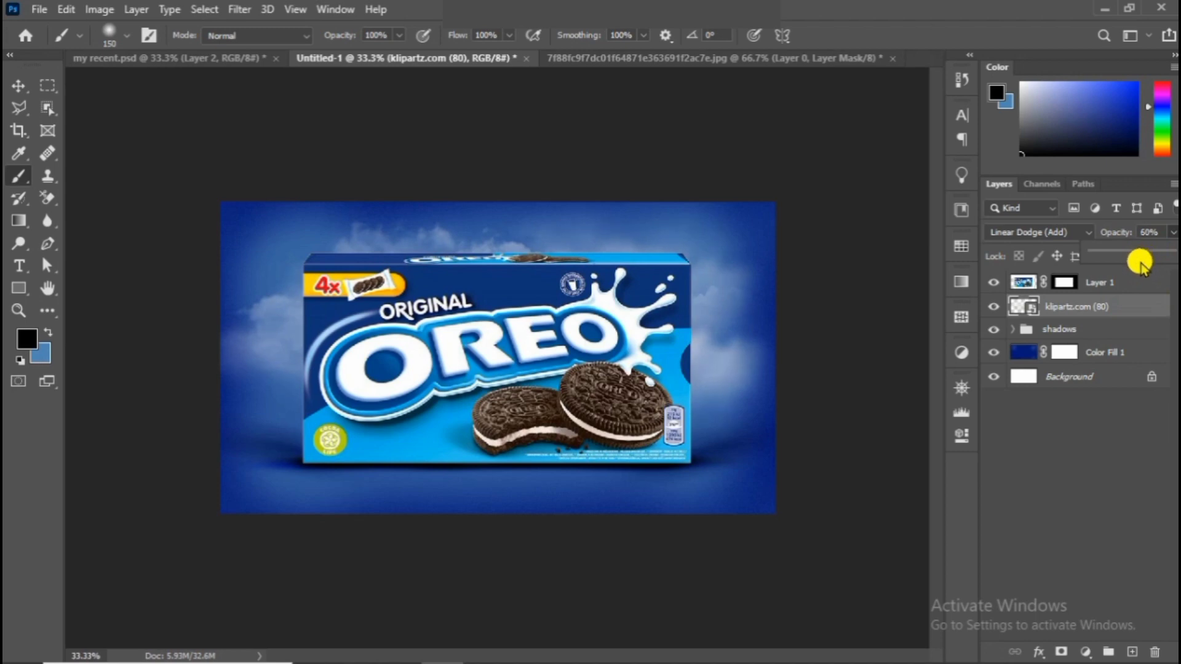
{"action": "mouse_move", "coordinate": [1141, 264]}
{"action": "left_mouse_down"}
{"action": "mouse_move", "coordinate": [1101, 280]}
{"action": "mouse_move", "coordinate": [1141, 284]}
{"action": "left_mouse_up"}
Toggle the cloud layer's visibility to compare the effect and rename the layer "clouds"
{"action": "left_click", "coordinate": [22, 91]}
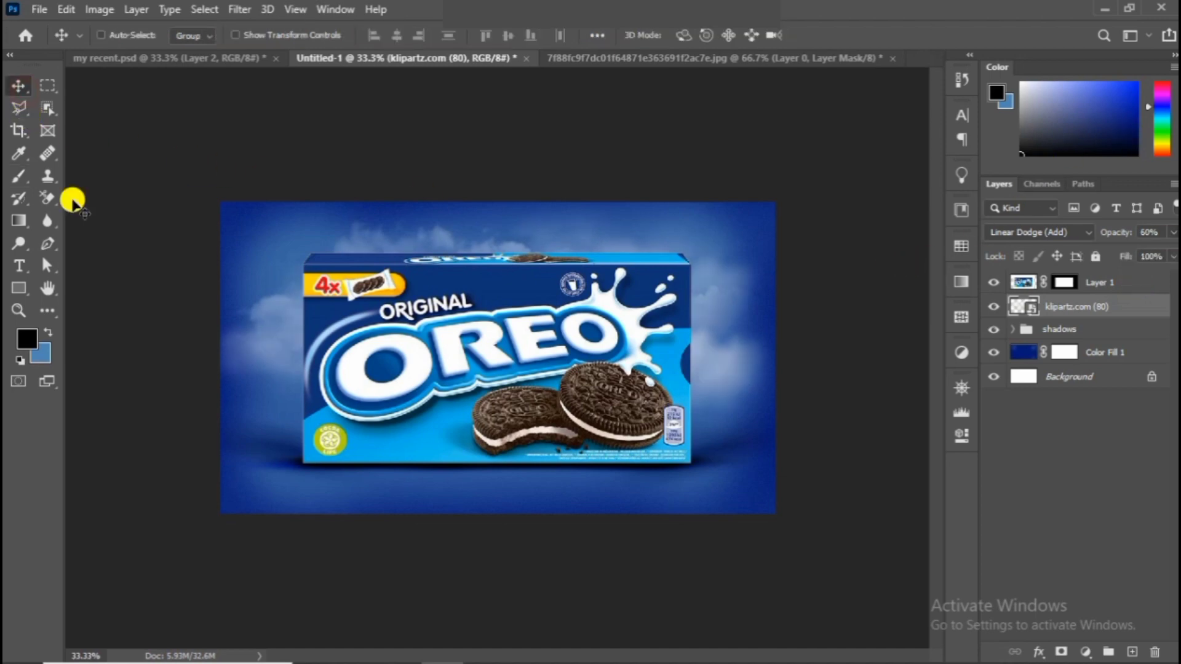
{"action": "left_click", "coordinate": [993, 306]}
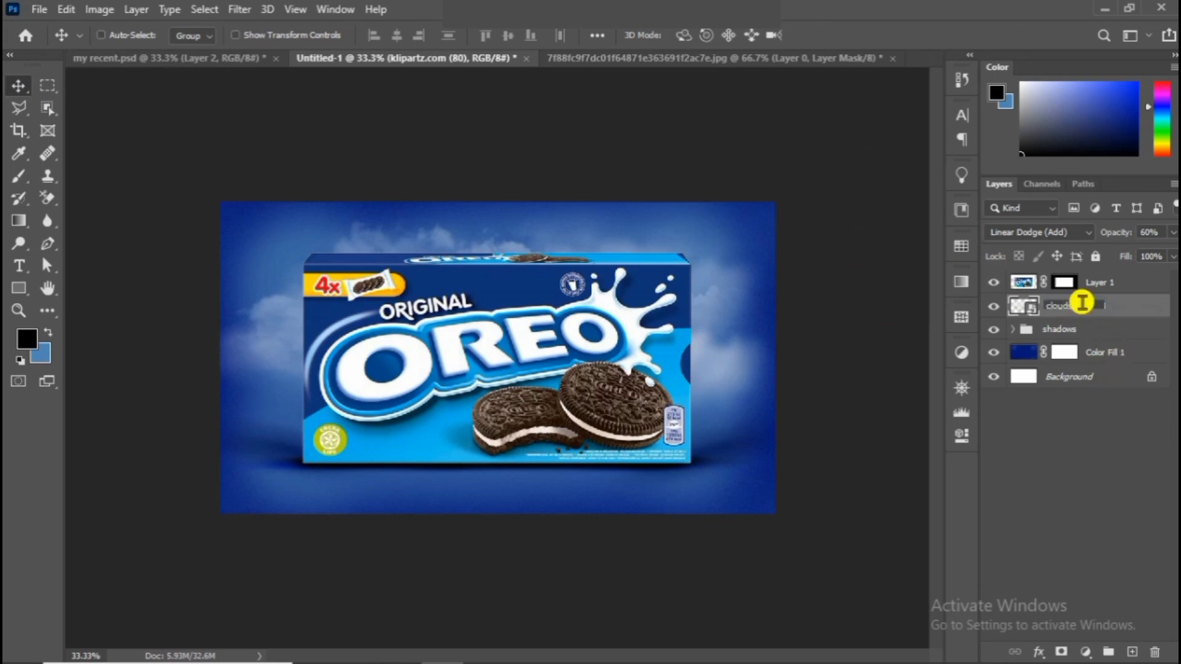
{"action": "key", "text": "Return"}
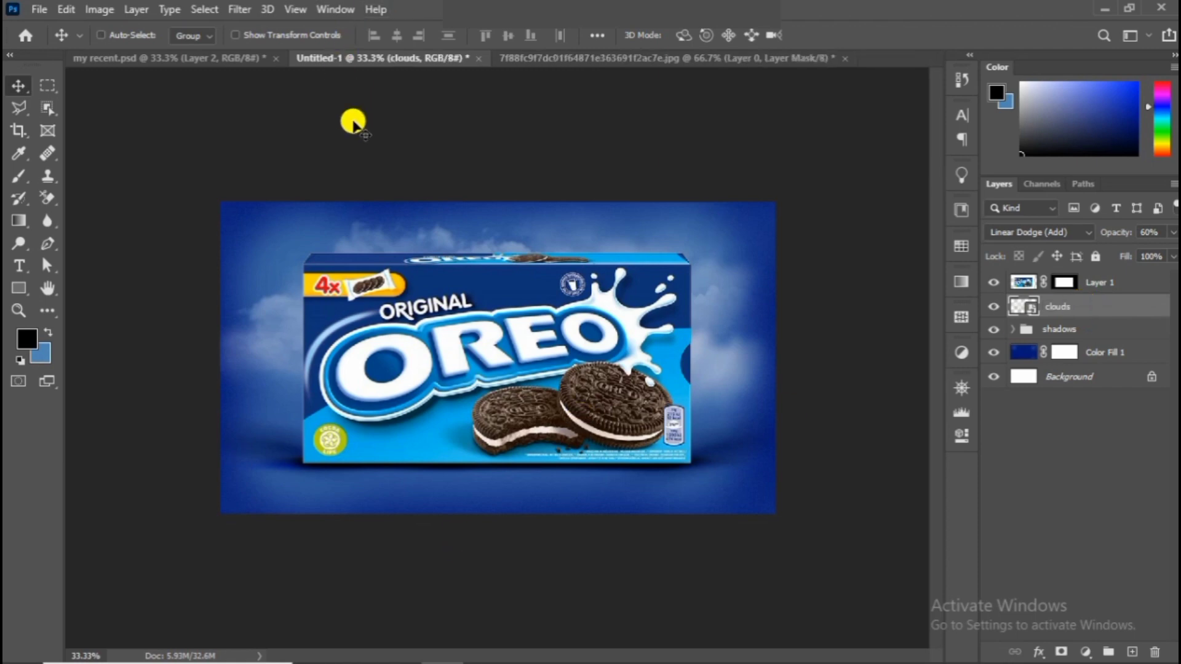
Show the hidden cloud, sky and light flare layers in my recent.psd as a reference, and return to the Untitled-1 document
{"action": "left_click", "coordinate": [235, 59]}
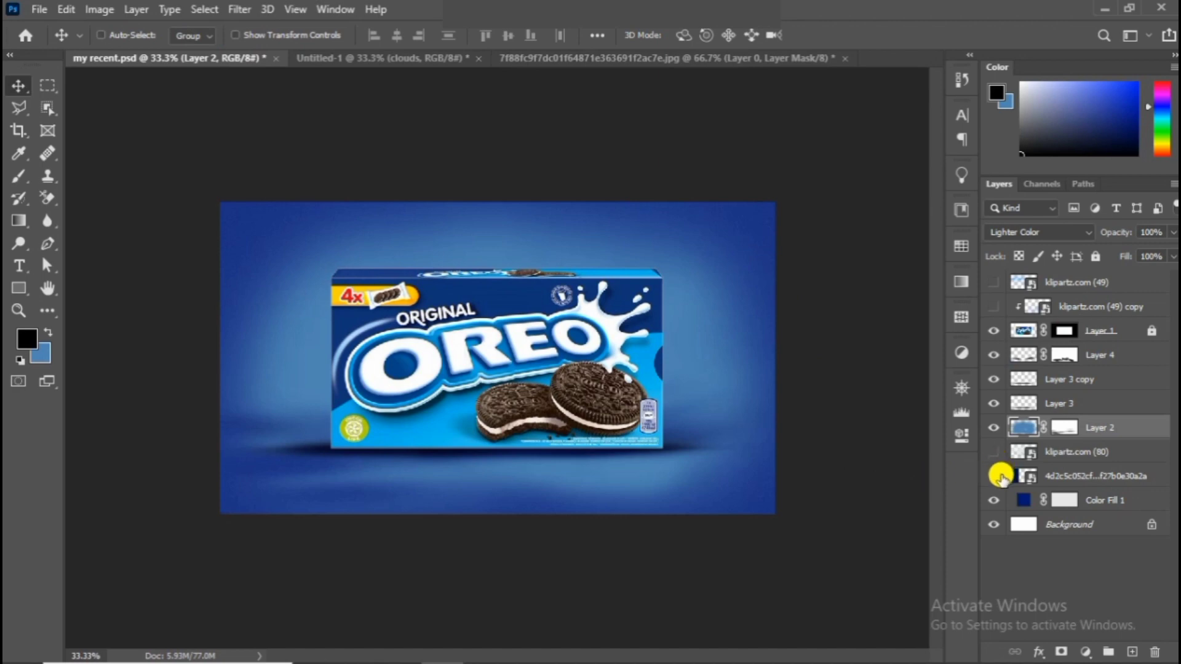
{"action": "left_click_drag", "start_coordinate": [994, 475], "coordinate": [993, 451]}
{"action": "left_click_drag", "start_coordinate": [991, 303], "coordinate": [991, 293]}
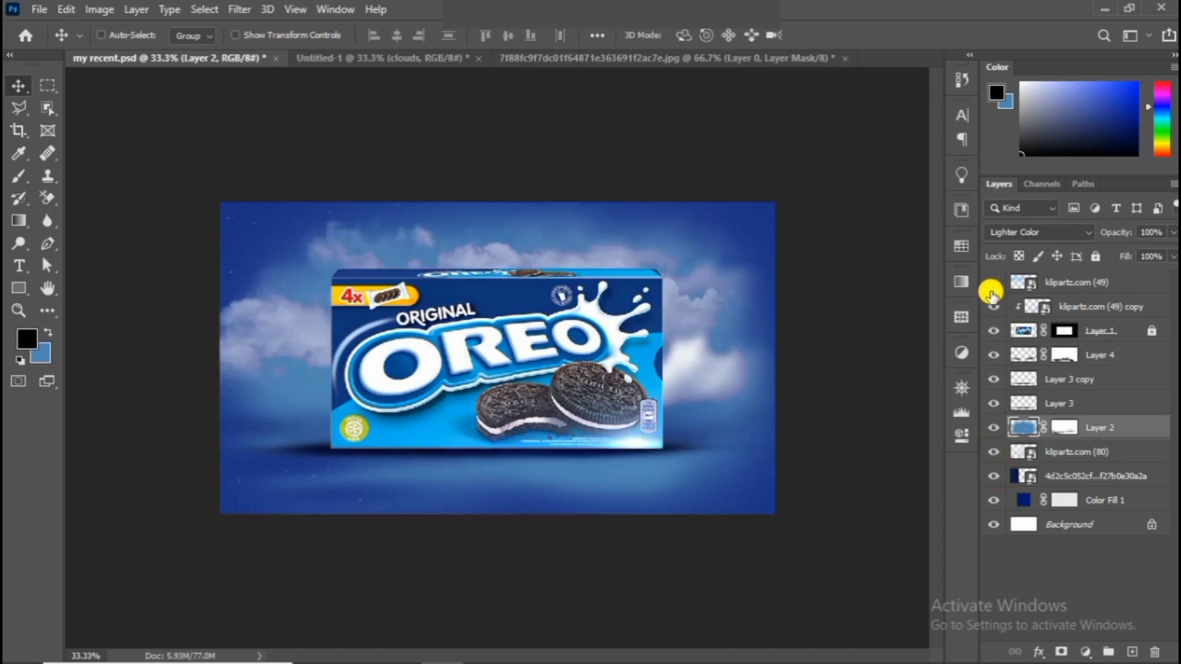
{"action": "left_click", "coordinate": [991, 283]}
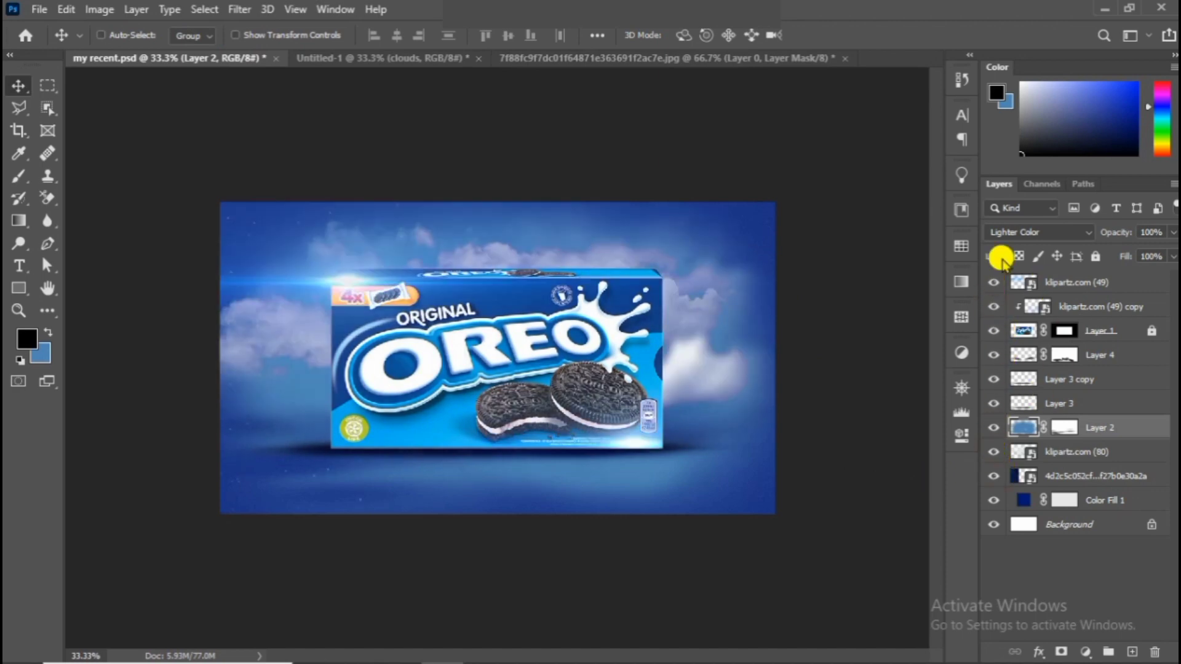
{"action": "left_click", "coordinate": [414, 59]}
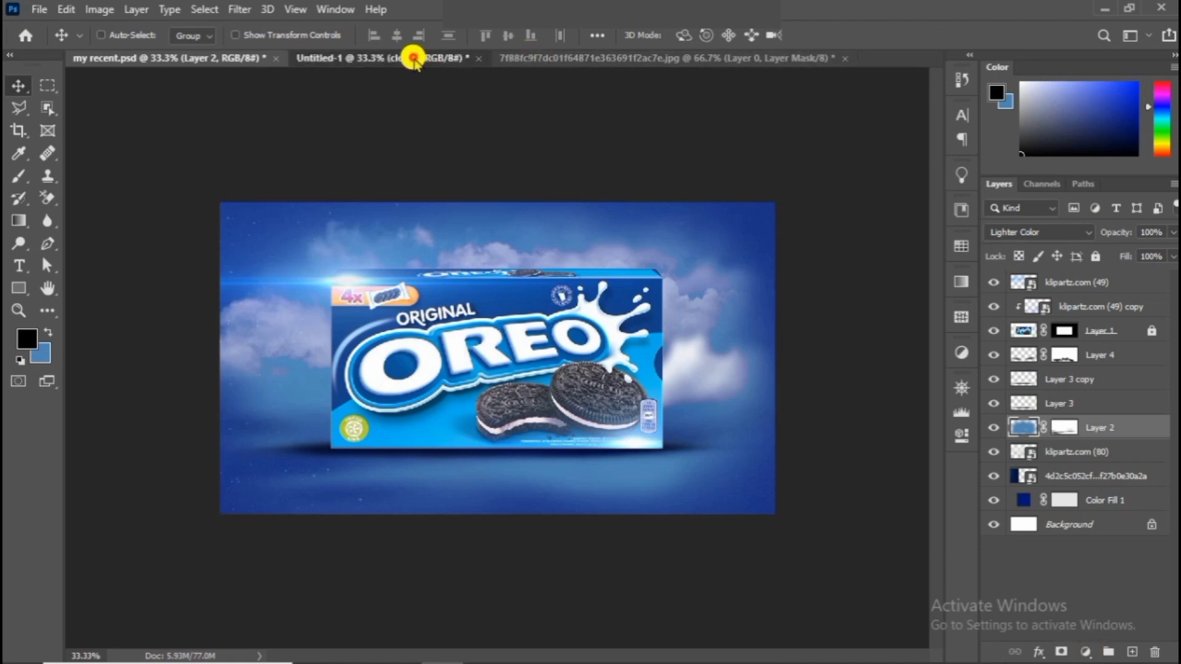
Place the 4d2c5c052cf starry sky image behind the box, rotated about 89° and scaled to about 172%, with its stars over the canvas's left half
{"action": "left_click", "coordinate": [1107, 9]}
{"action": "left_click", "coordinate": [232, 165]}
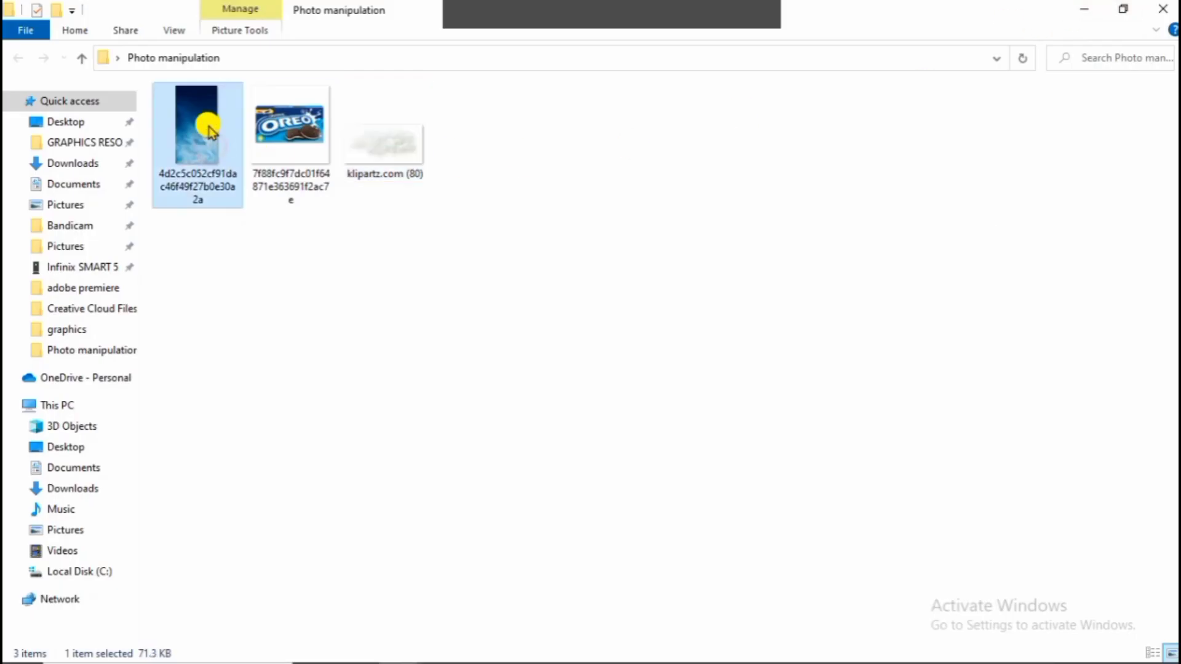
{"action": "left_click_drag", "start_coordinate": [220, 234], "coordinate": [467, 474]}
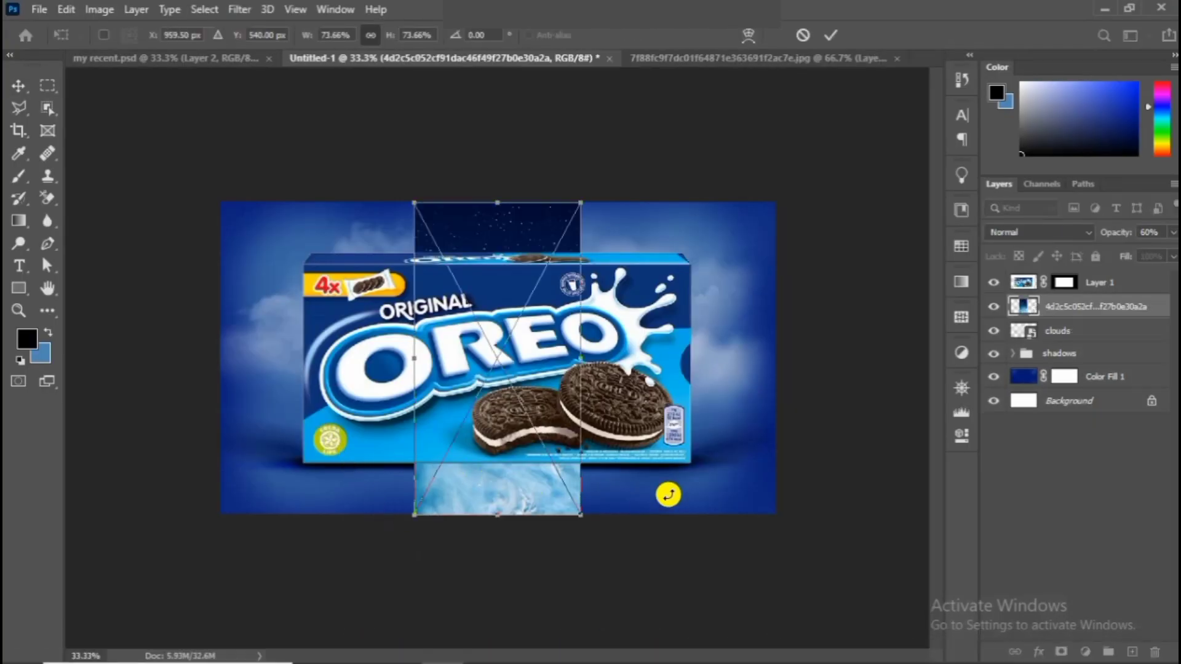
{"action": "left_click_drag", "start_coordinate": [668, 494], "coordinate": [297, 617]}
{"action": "left_click_drag", "start_coordinate": [498, 445], "coordinate": [514, 654]}
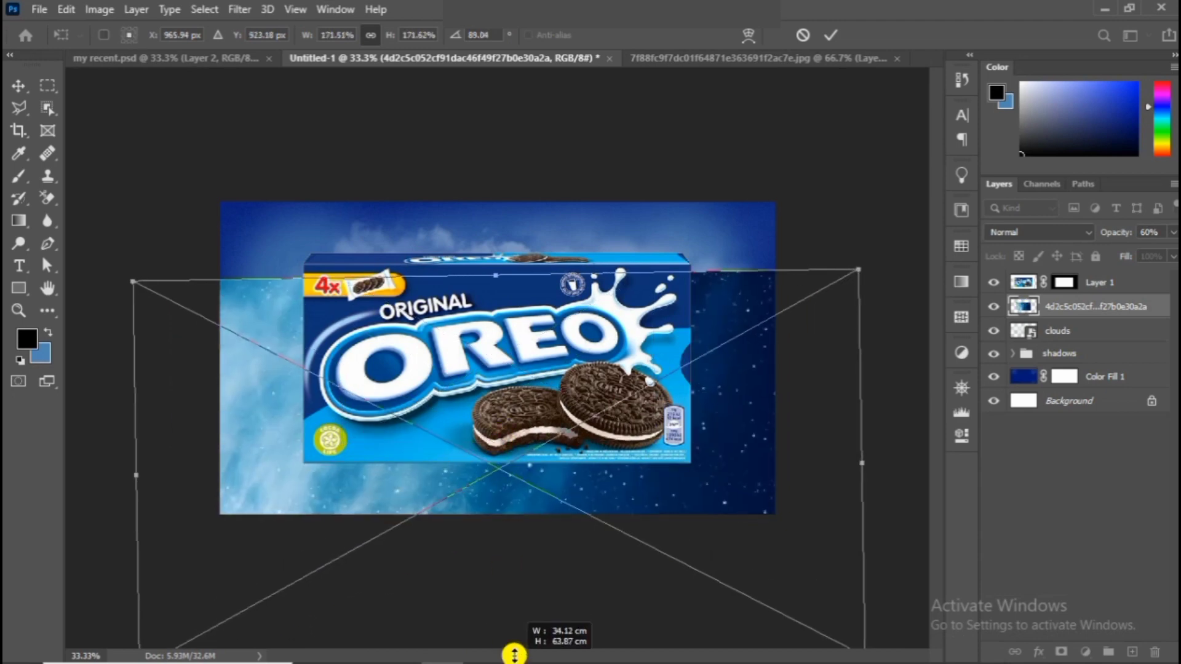
{"action": "left_click_drag", "start_coordinate": [532, 485], "coordinate": [271, 424]}
{"action": "key", "text": "Return"}
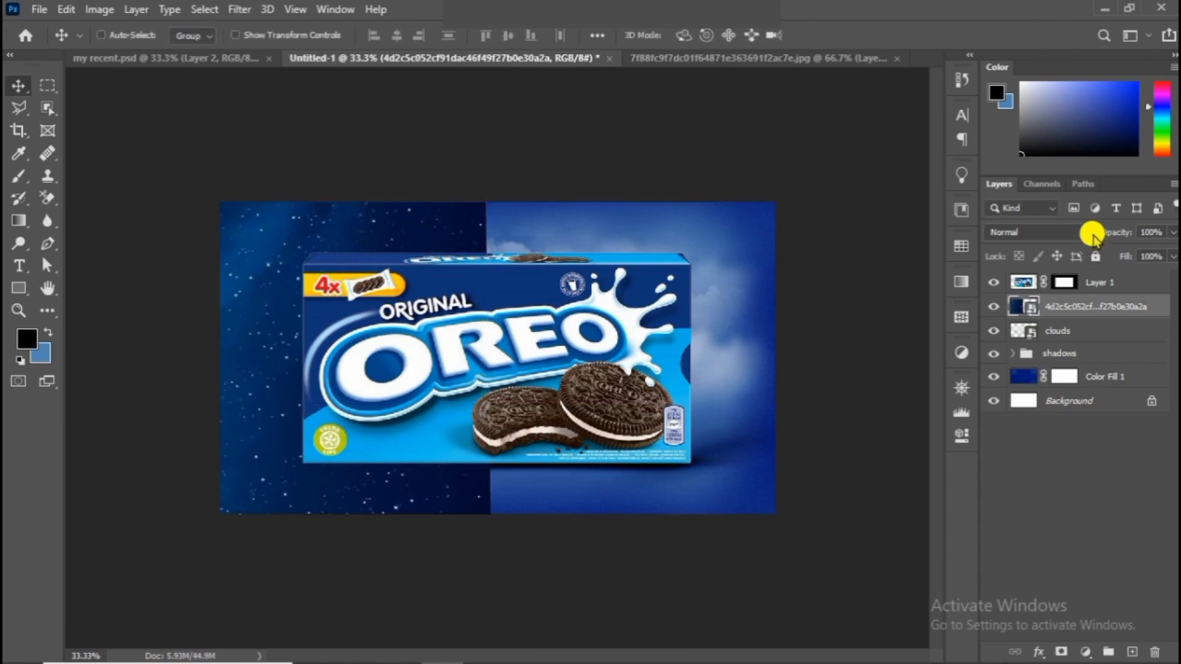
Set the starry sky layer's blend mode to Lighten, add a layer mask and ready a black brush
{"action": "left_click", "coordinate": [1090, 234]}
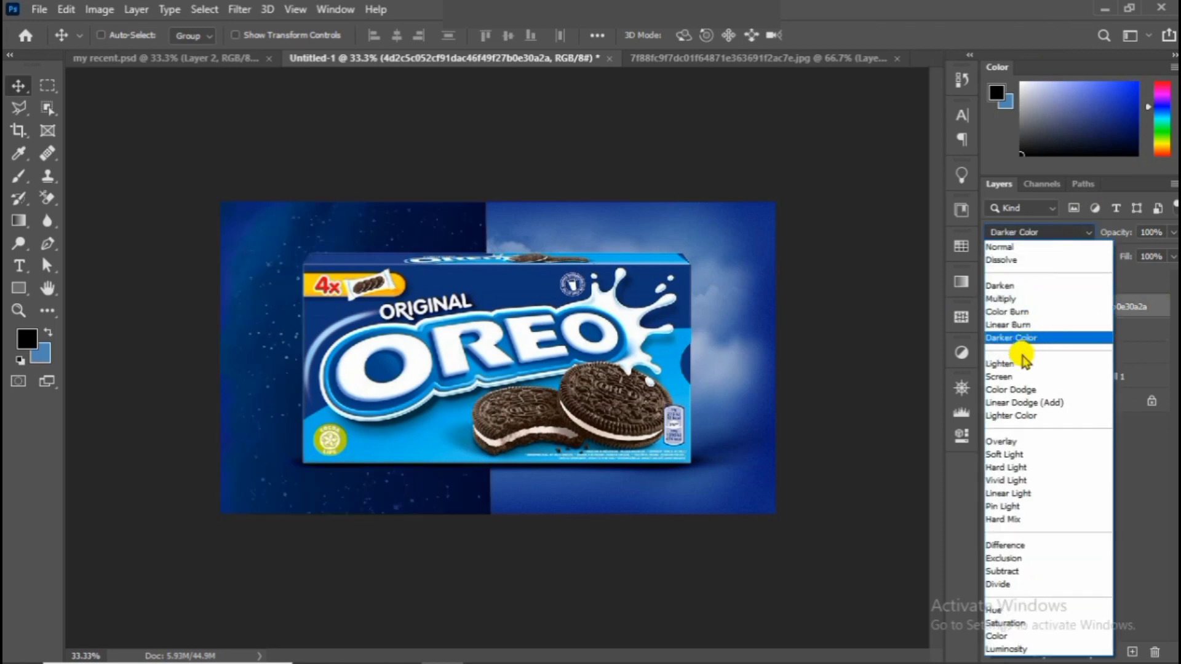
{"action": "left_click", "coordinate": [1021, 364]}
{"action": "key", "text": "d"}
{"action": "key", "text": "b"}
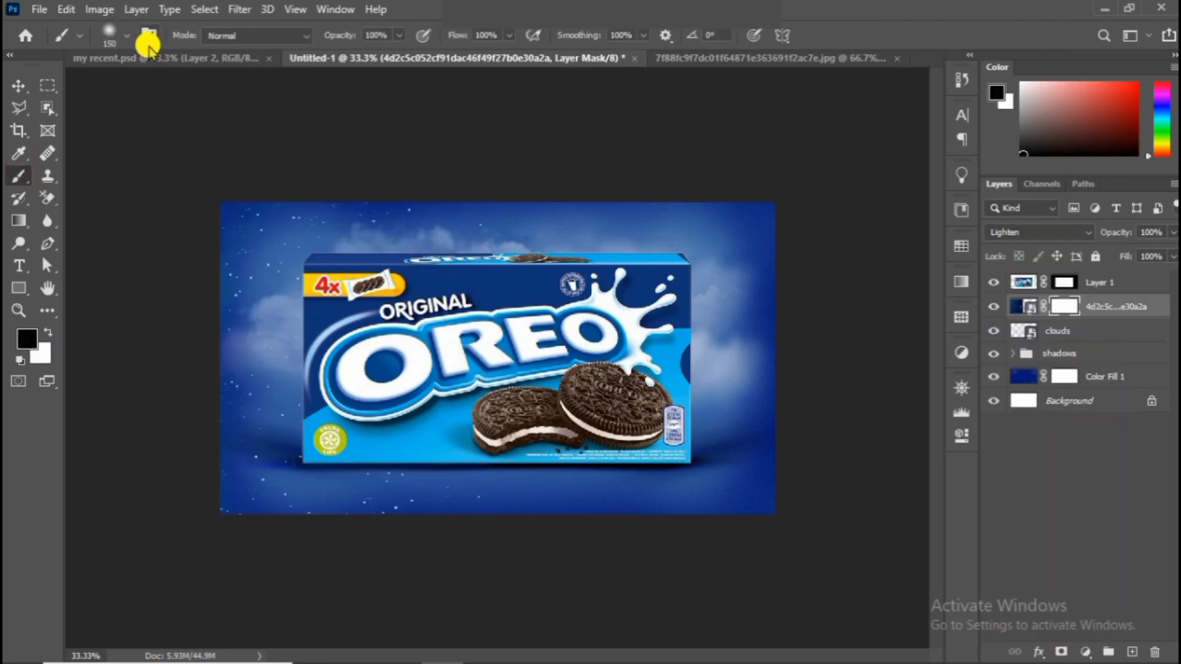
Paint black on the sky layer's mask with a 500 px Soft Round brush to hide the stars along the lower-left floor area
{"action": "left_click", "coordinate": [120, 35]}
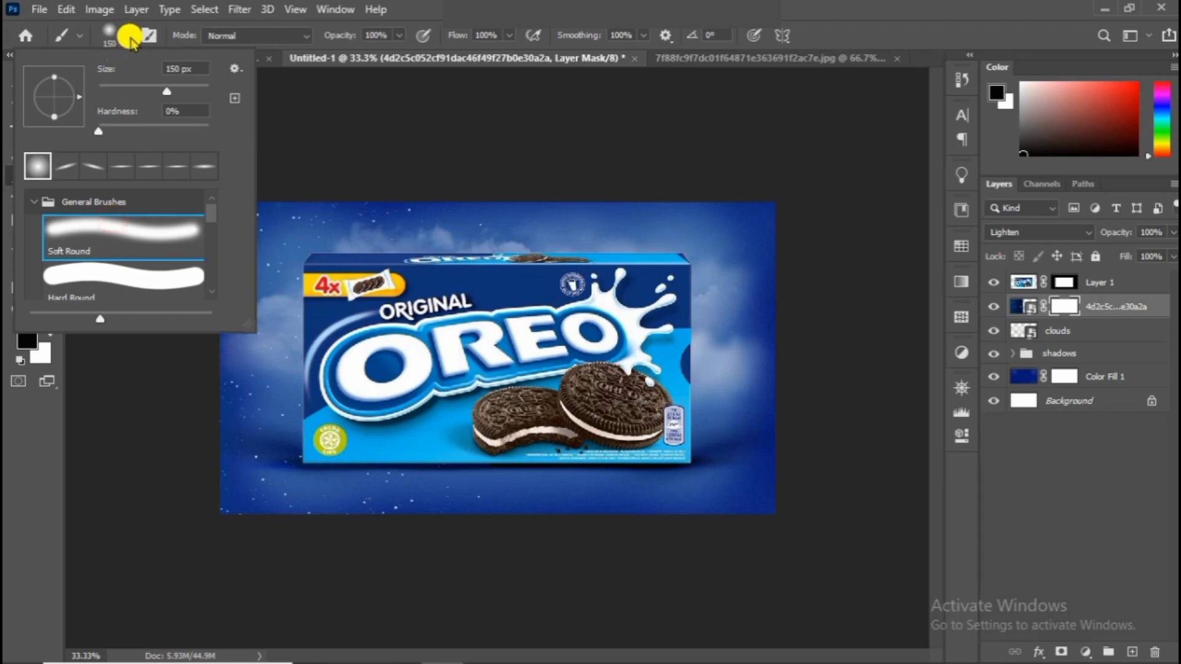
{"action": "left_click", "coordinate": [127, 35]}
{"action": "key", "text": "bracketright"}
{"action": "key", "text": "bracketright"}
{"action": "key", "text": "bracketright"}
{"action": "key", "text": "bracketright"}
{"action": "key", "text": "bracketright"}
{"action": "key", "text": "bracketright"}
{"action": "key", "text": "bracketright"}
{"action": "key", "text": "bracketright"}
{"action": "key", "text": "bracketright"}
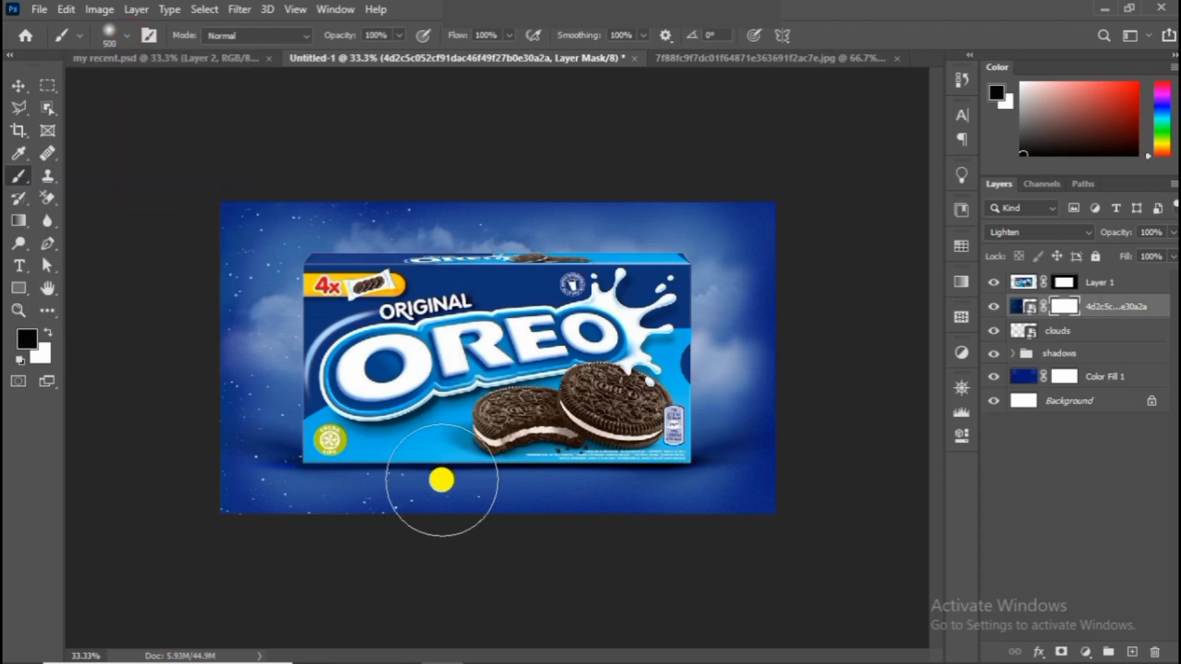
{"action": "mouse_move", "coordinate": [363, 522]}
{"action": "left_mouse_down"}
{"action": "mouse_move", "coordinate": [444, 492]}
{"action": "mouse_move", "coordinate": [164, 533]}
{"action": "mouse_move", "coordinate": [141, 515]}
{"action": "mouse_move", "coordinate": [316, 500]}
{"action": "mouse_move", "coordinate": [242, 508]}
{"action": "mouse_move", "coordinate": [310, 499]}
{"action": "mouse_move", "coordinate": [206, 491]}
{"action": "mouse_move", "coordinate": [190, 571]}
{"action": "mouse_move", "coordinate": [322, 605]}
{"action": "mouse_move", "coordinate": [239, 525]}
{"action": "mouse_move", "coordinate": [197, 527]}
{"action": "left_mouse_up"}
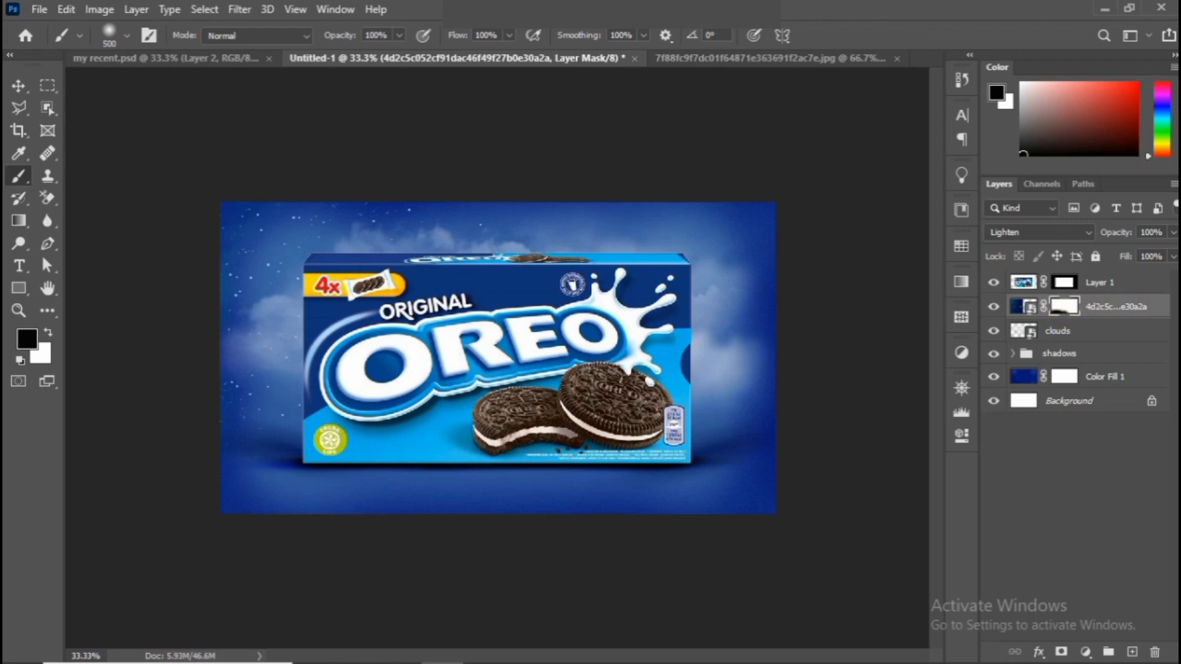
Duplicate the masked starry sky layer and flip the copy horizontally
{"action": "key", "text": "ctrl+j"}
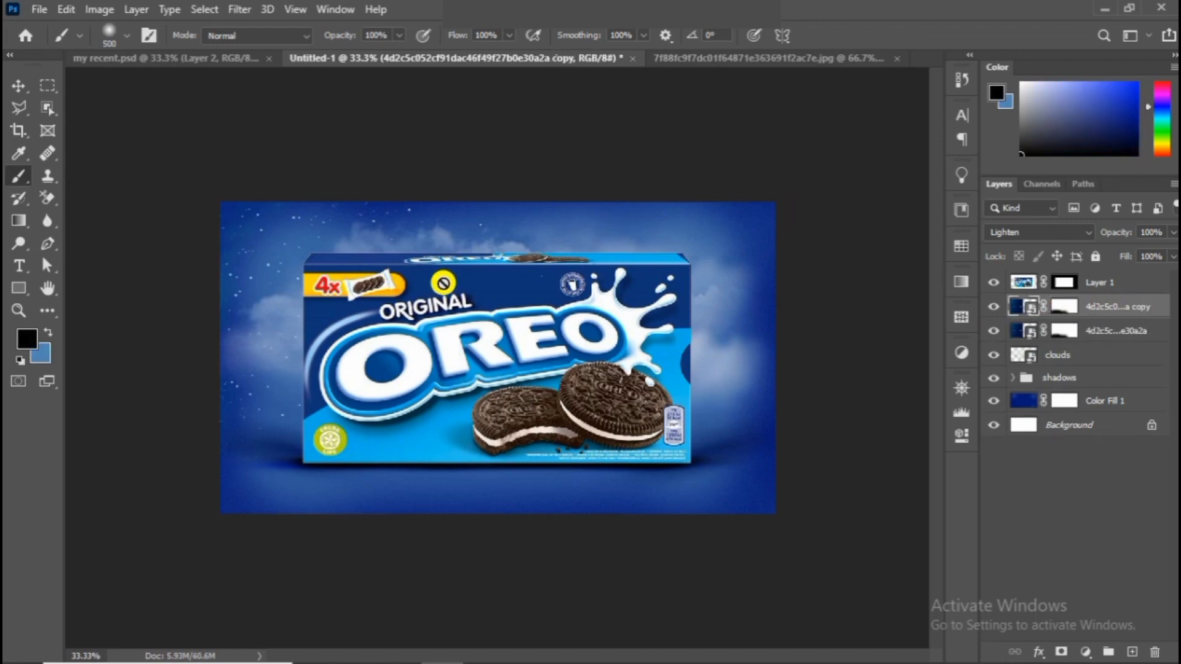
{"action": "left_click", "coordinate": [22, 83]}
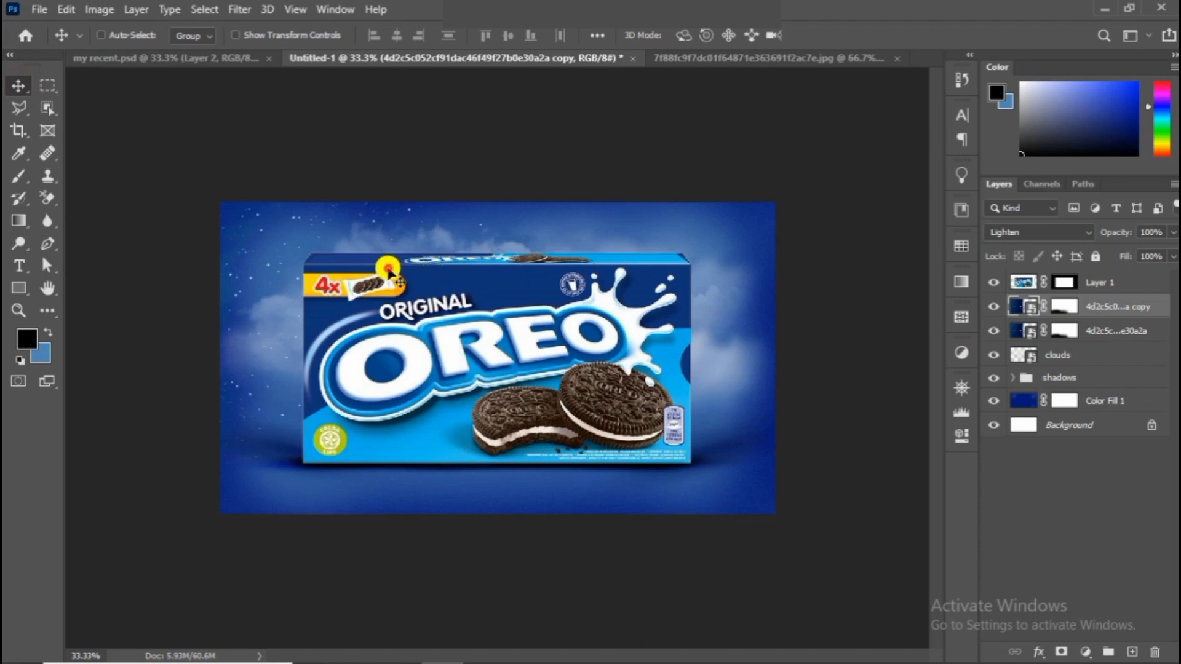
{"action": "mouse_move", "coordinate": [381, 264]}
{"action": "left_mouse_down"}
{"action": "mouse_move", "coordinate": [557, 203]}
{"action": "mouse_move", "coordinate": [408, 255]}
{"action": "mouse_move", "coordinate": [378, 251]}
{"action": "left_mouse_up"}
{"action": "left_click", "coordinate": [378, 251], "text": "ctrl"}
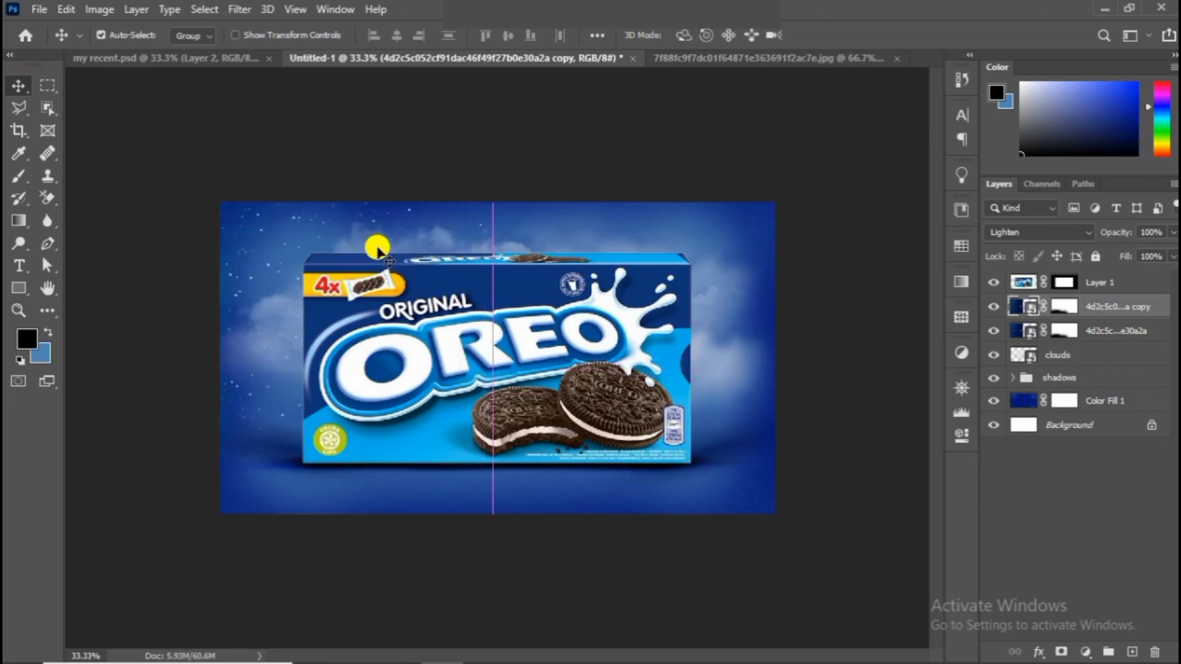
{"action": "key", "text": "ctrl+t"}
{"action": "right_click", "coordinate": [320, 312]}
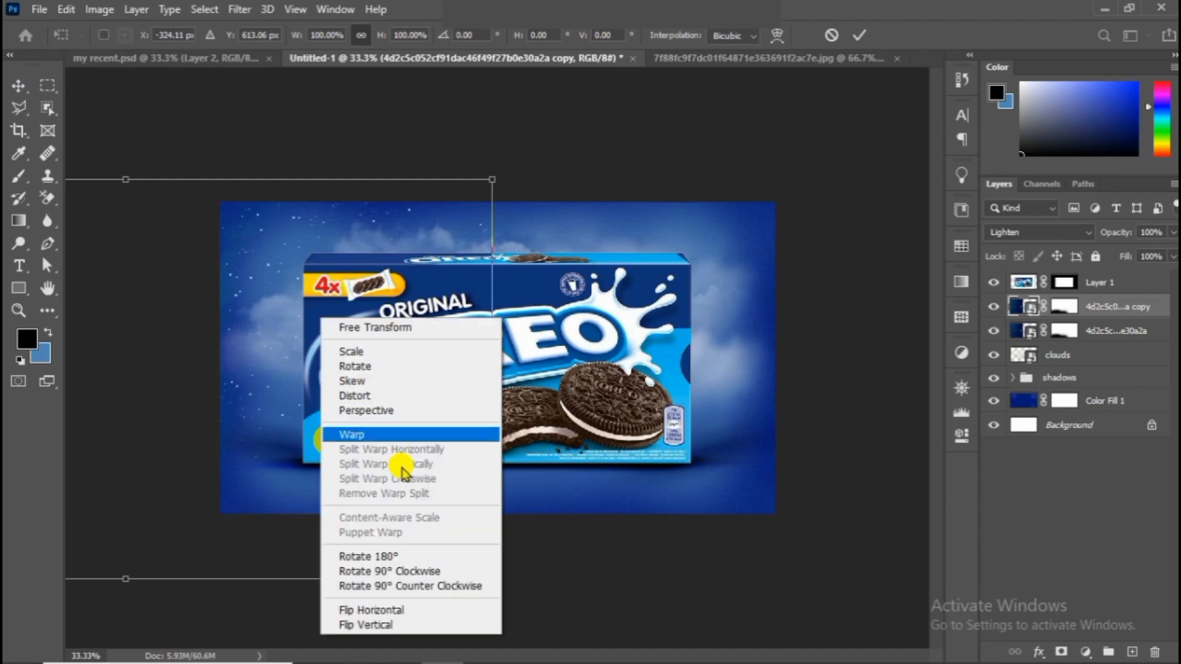
{"action": "left_click", "coordinate": [391, 612]}
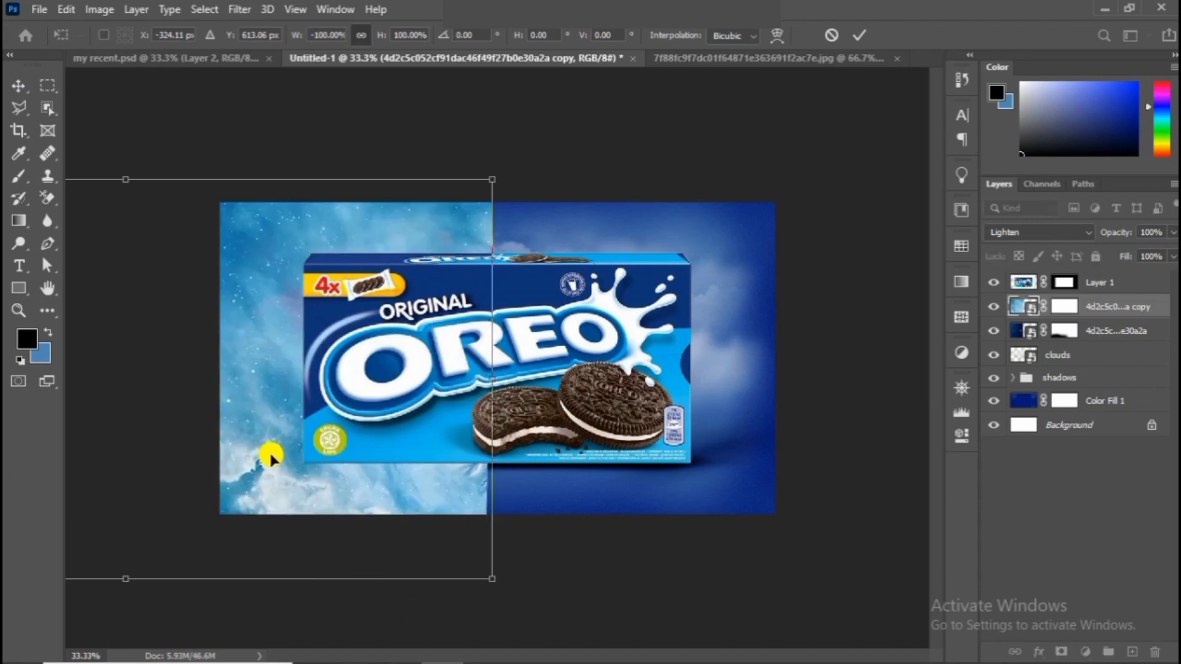
Move the flipped sky copy across so its stars cover the right half of the canvas
{"action": "left_click_drag", "start_coordinate": [269, 454], "coordinate": [861, 413]}
{"action": "left_click_drag", "start_coordinate": [653, 413], "coordinate": [777, 408]}
{"action": "key", "text": "ctrl+minus"}
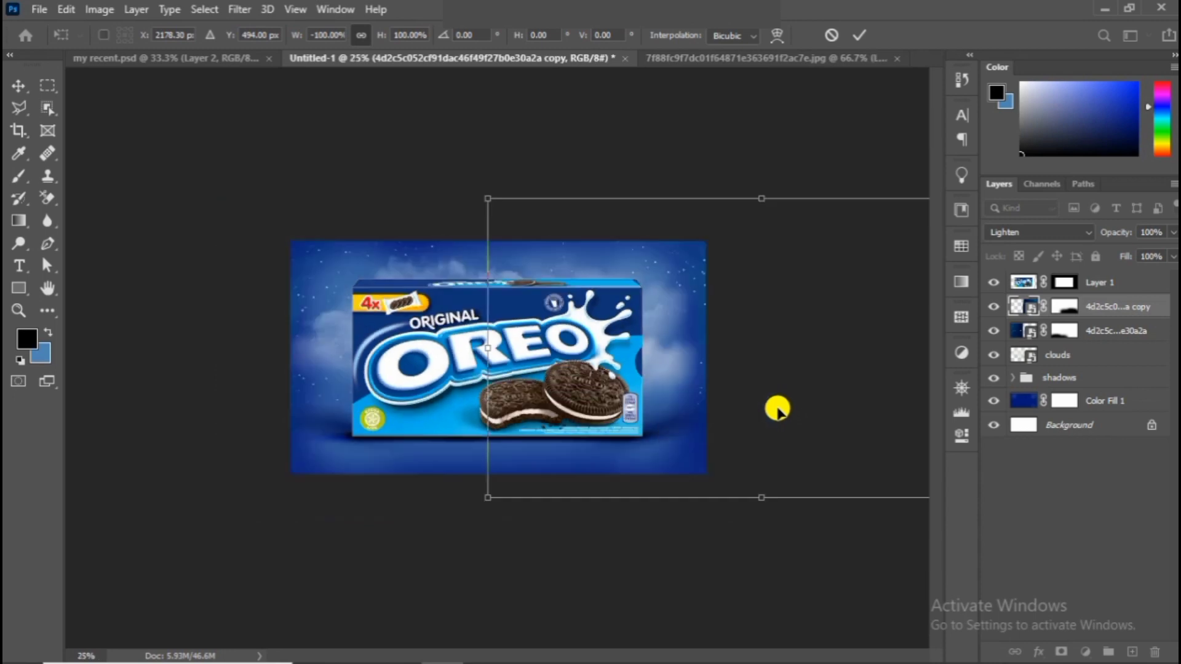
{"action": "key", "text": "ctrl+minus"}
{"action": "key", "text": "ctrl+plus"}
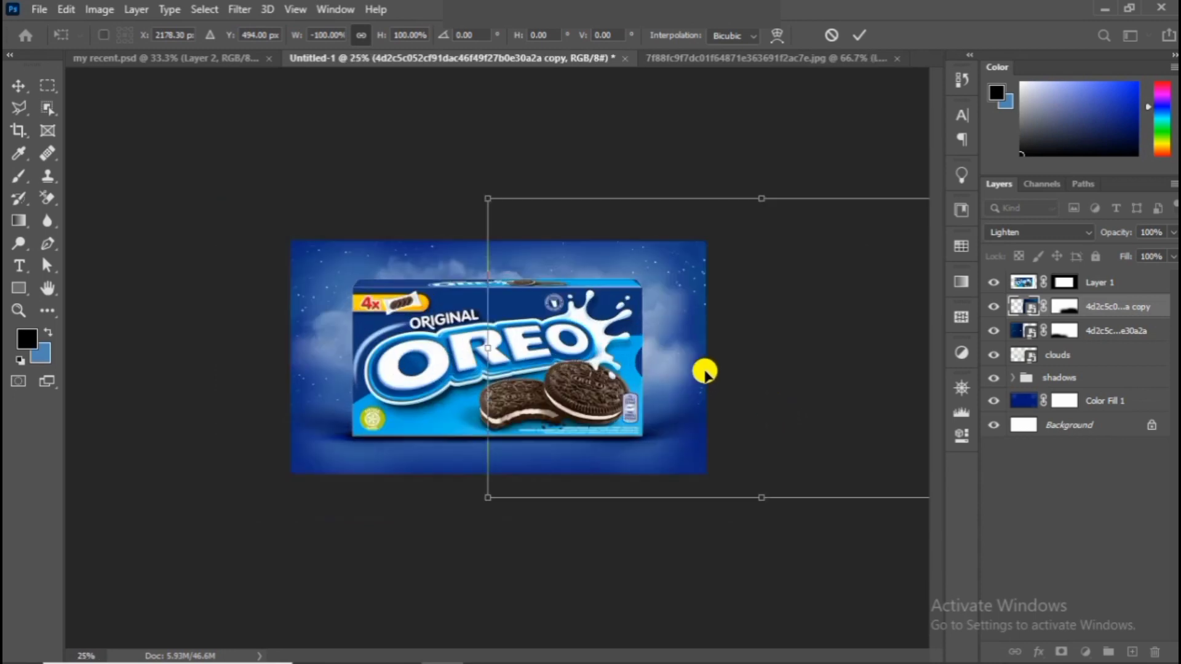
{"action": "left_click_drag", "start_coordinate": [705, 354], "coordinate": [698, 361]}
{"action": "key", "text": "Return"}
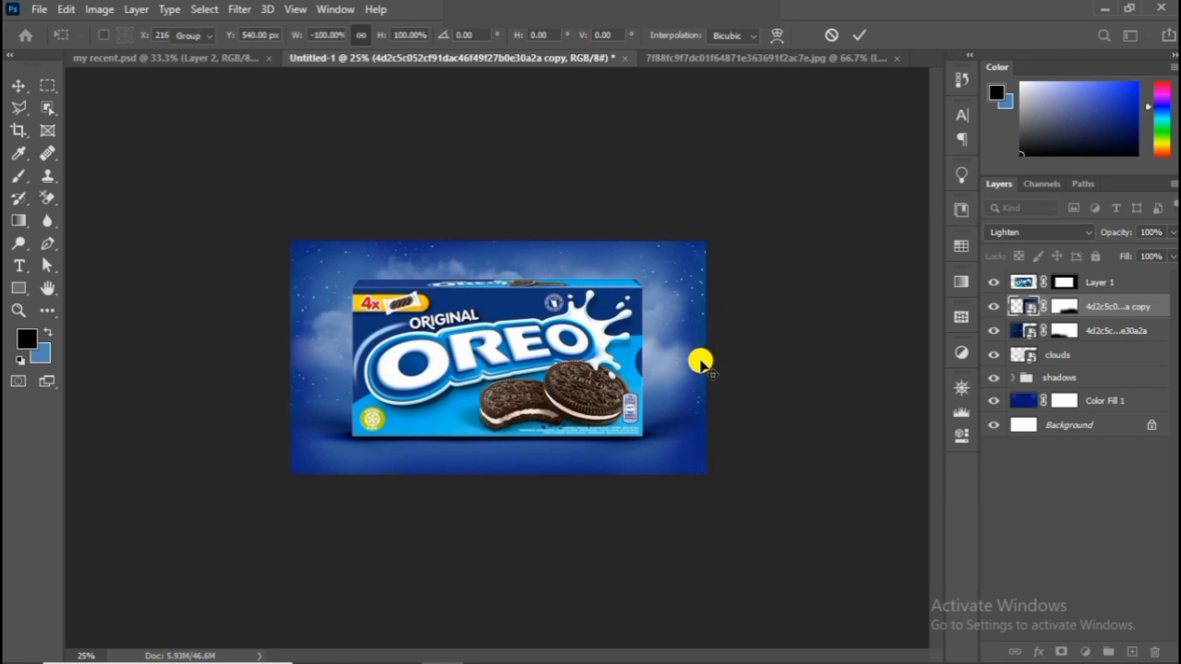
Add another sky copy over the middle of the canvas, group the three starry sky layers and name the group "sky"
{"action": "key", "text": "ctrl+plus"}
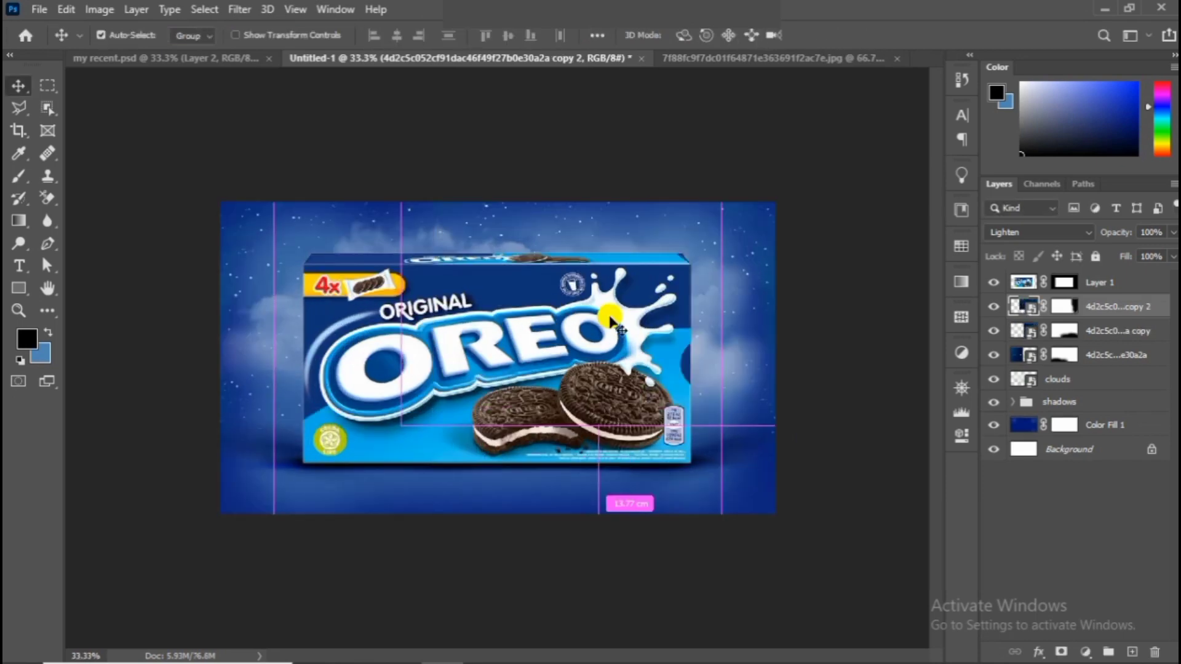
{"action": "left_click", "coordinate": [1160, 346], "text": "ctrl"}
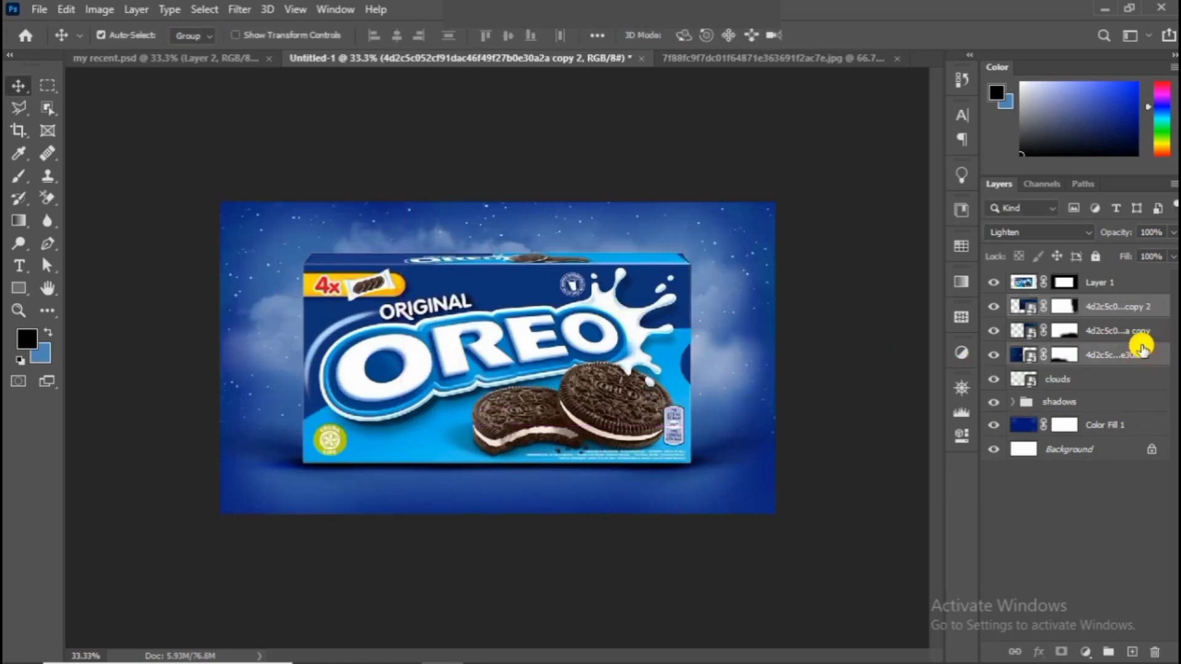
{"action": "left_click", "coordinate": [1143, 330], "text": "ctrl"}
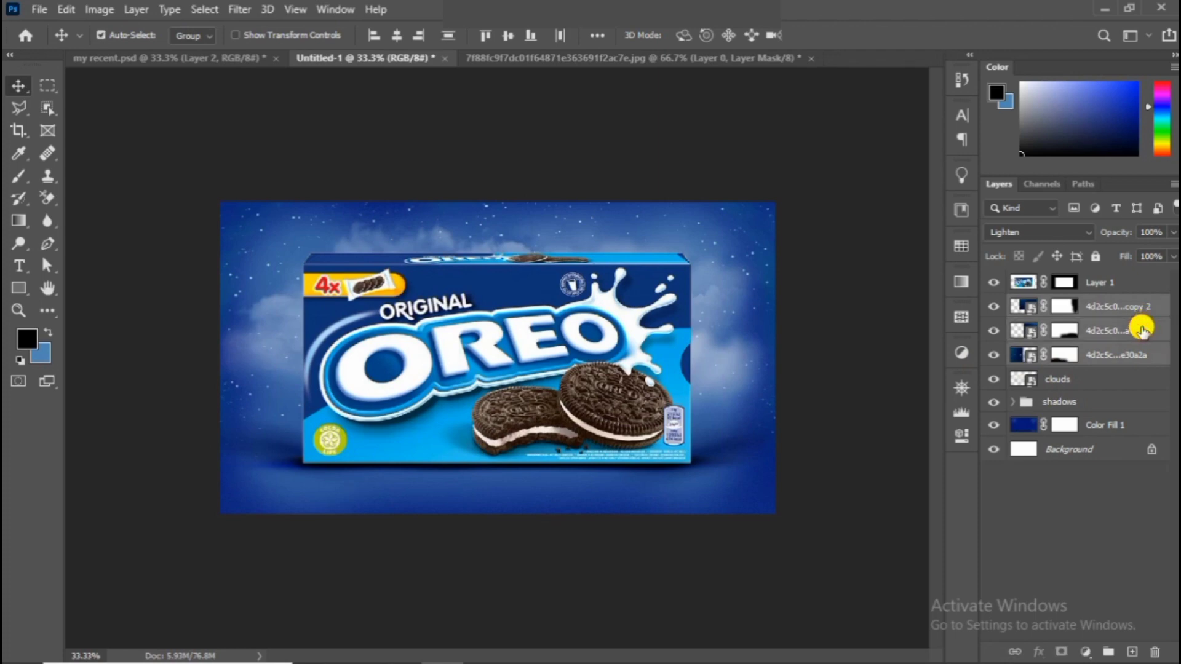
{"action": "key", "text": "ctrl+g"}
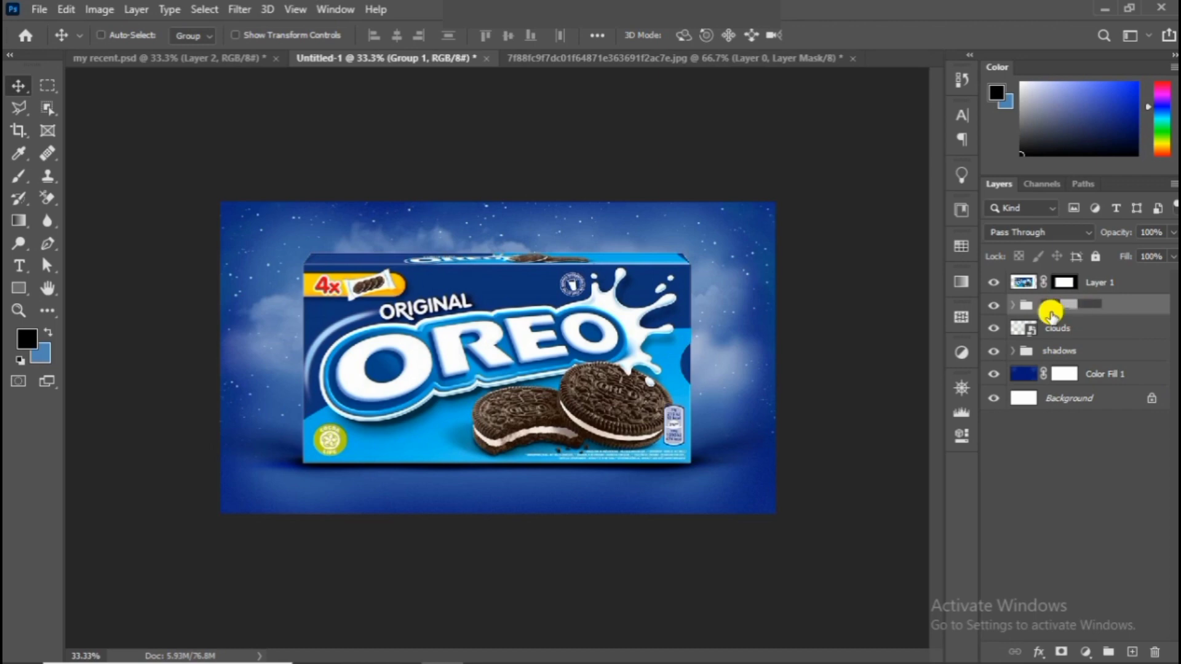
{"action": "key", "text": "Return"}
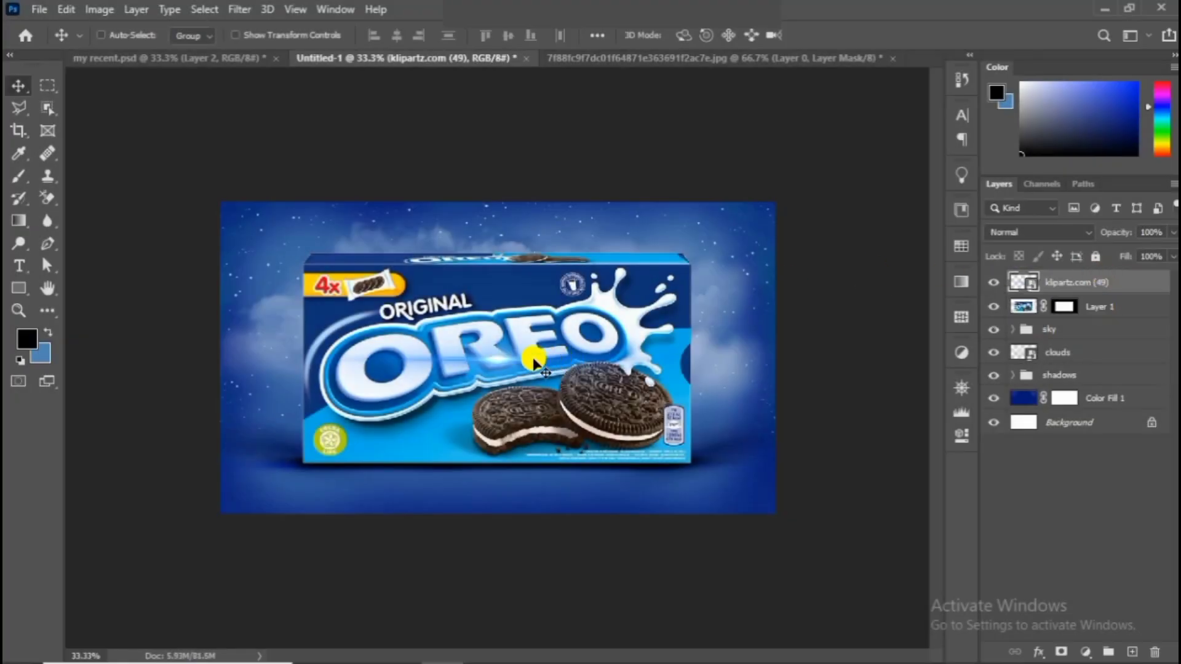
Move the klipartz.com (49) light flare to the box's upper-left corner and scale it down
{"action": "left_click_drag", "start_coordinate": [534, 363], "coordinate": [368, 281]}
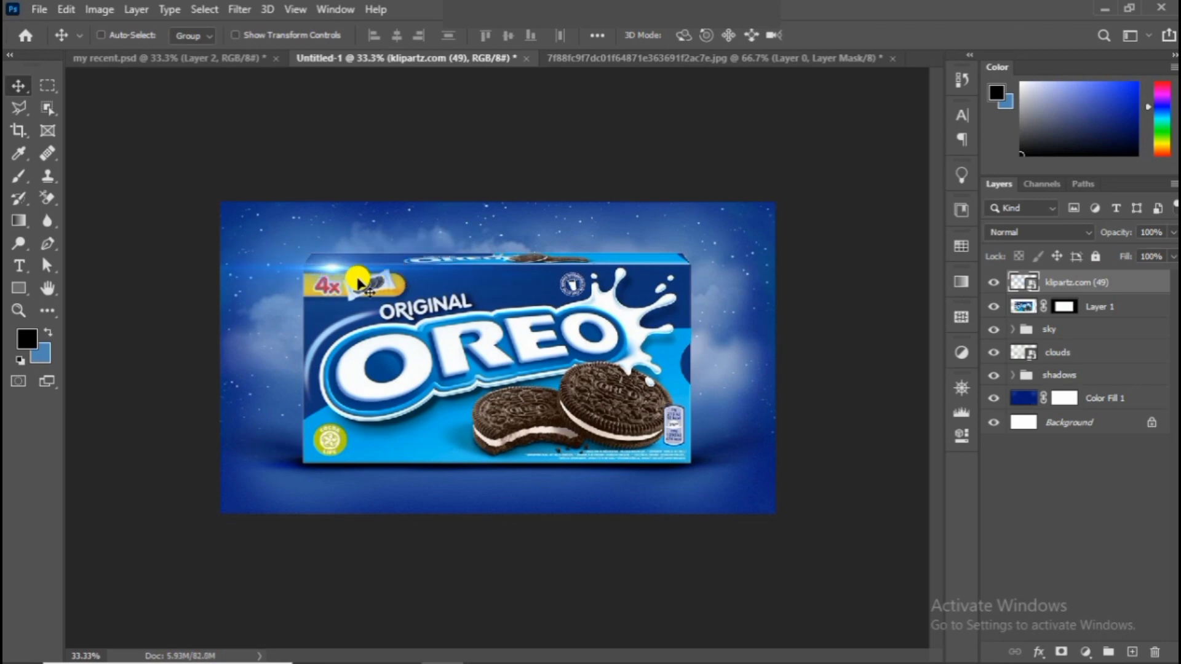
{"action": "key", "text": "ctrl+t"}
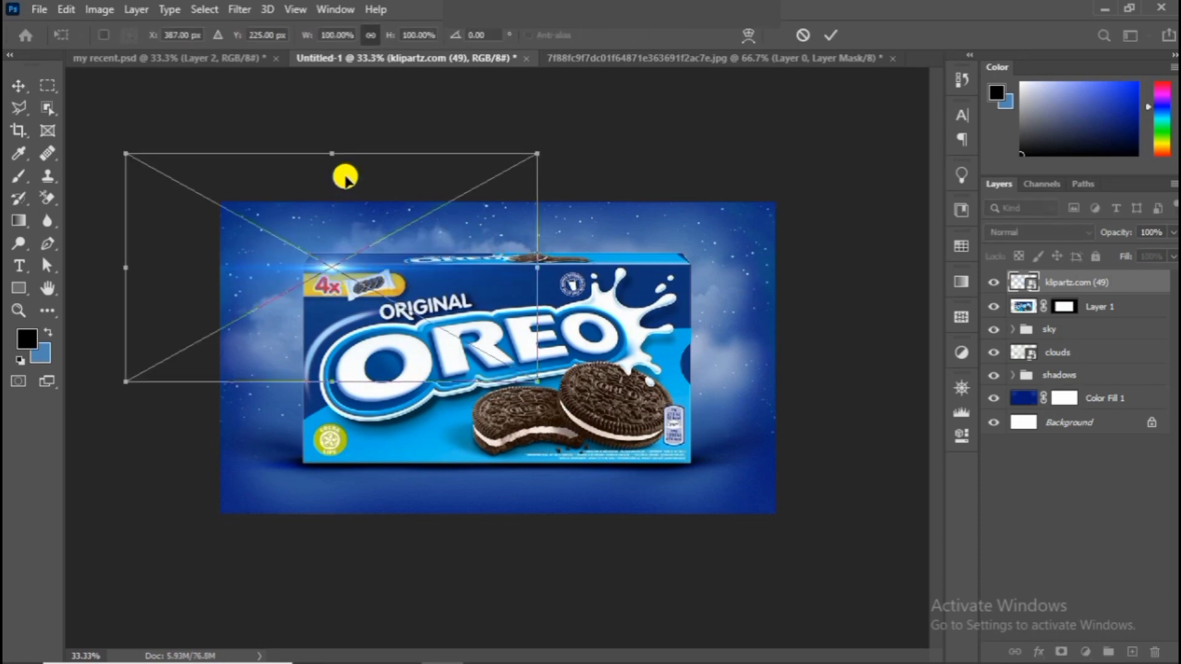
{"action": "left_click_drag", "start_coordinate": [330, 150], "coordinate": [351, 237]}
{"action": "left_click_drag", "start_coordinate": [358, 344], "coordinate": [349, 297]}
{"action": "key", "text": "Return"}
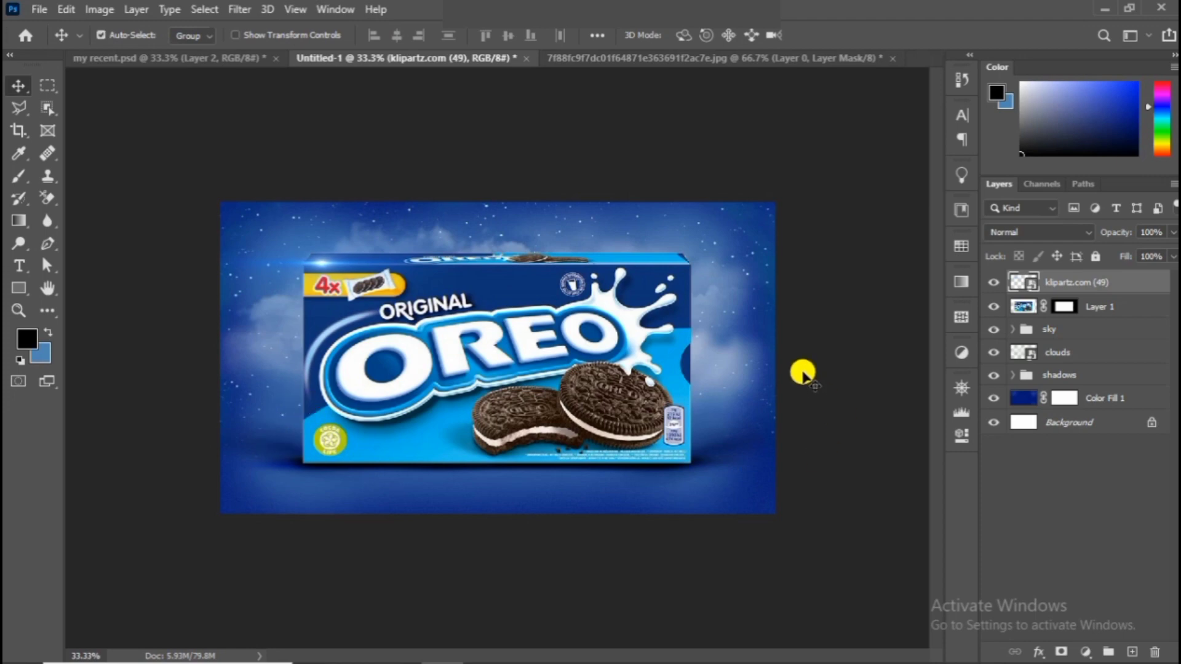
Duplicate the light flare, place the copy on the box's lower-right corner and enlarge it to about 180%
{"action": "key", "text": "ctrl+j"}
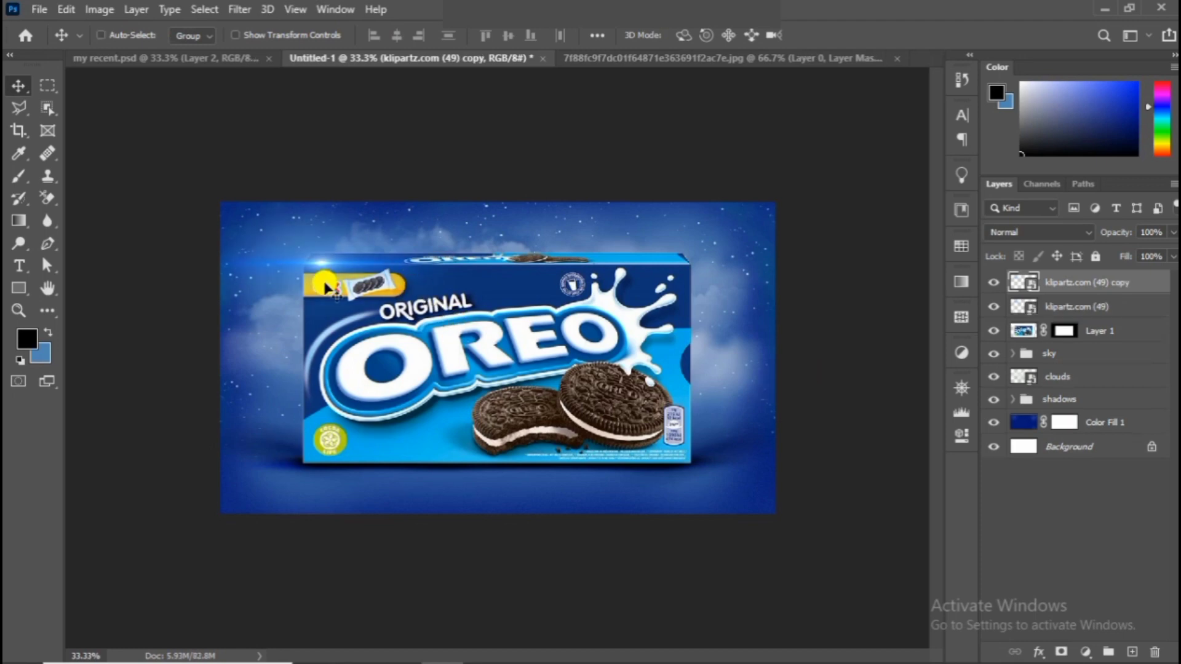
{"action": "left_click_drag", "start_coordinate": [353, 284], "coordinate": [662, 463]}
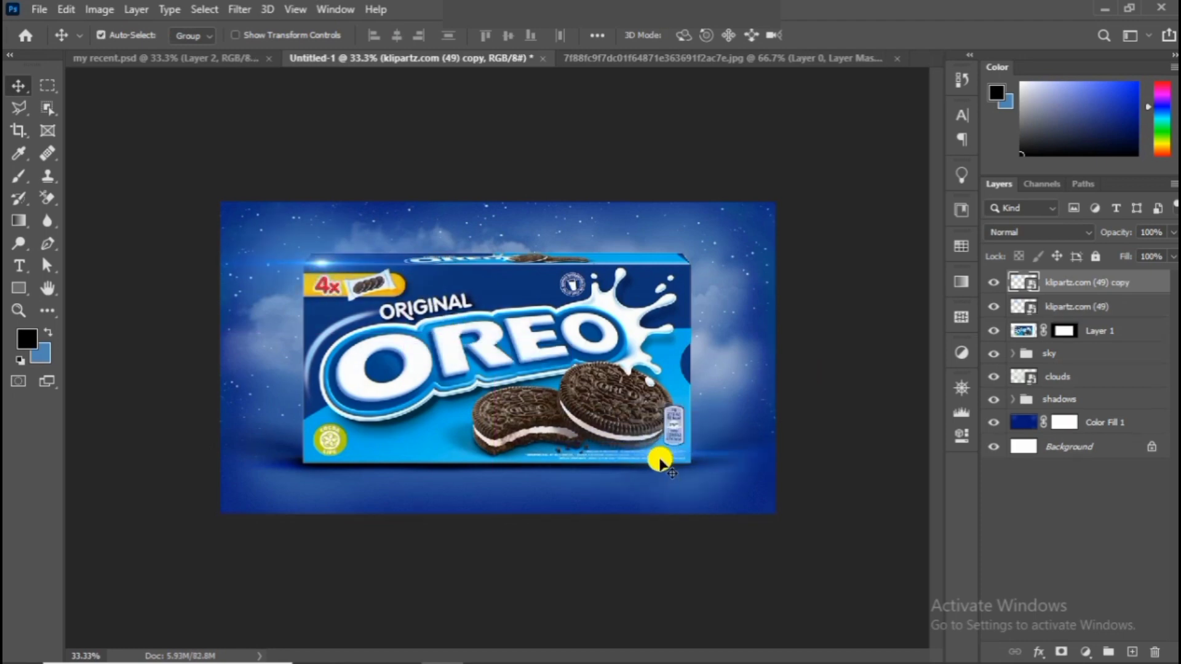
{"action": "key", "text": "ctrl+t"}
{"action": "left_click_drag", "start_coordinate": [642, 380], "coordinate": [527, 85]}
{"action": "left_click_drag", "start_coordinate": [723, 373], "coordinate": [694, 481]}
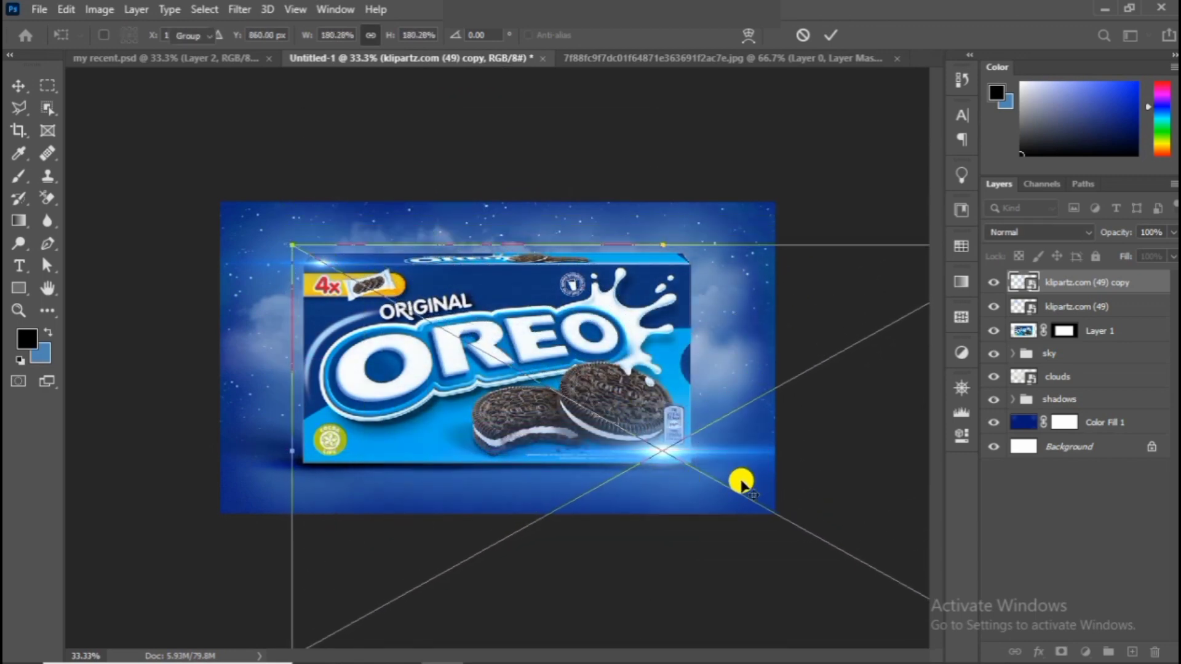
{"action": "key", "text": "Return"}
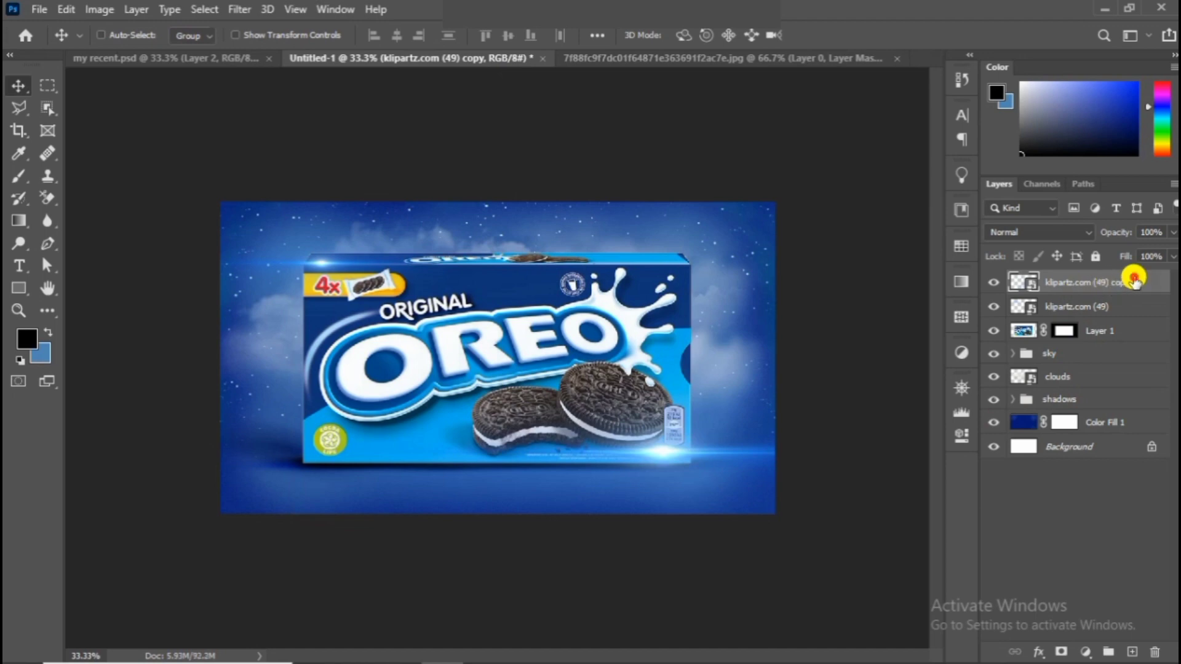
Clip the flare copy to the box in Layer 1 and adjust its position near the box's lower-right corner
{"action": "right_click", "coordinate": [1125, 306]}
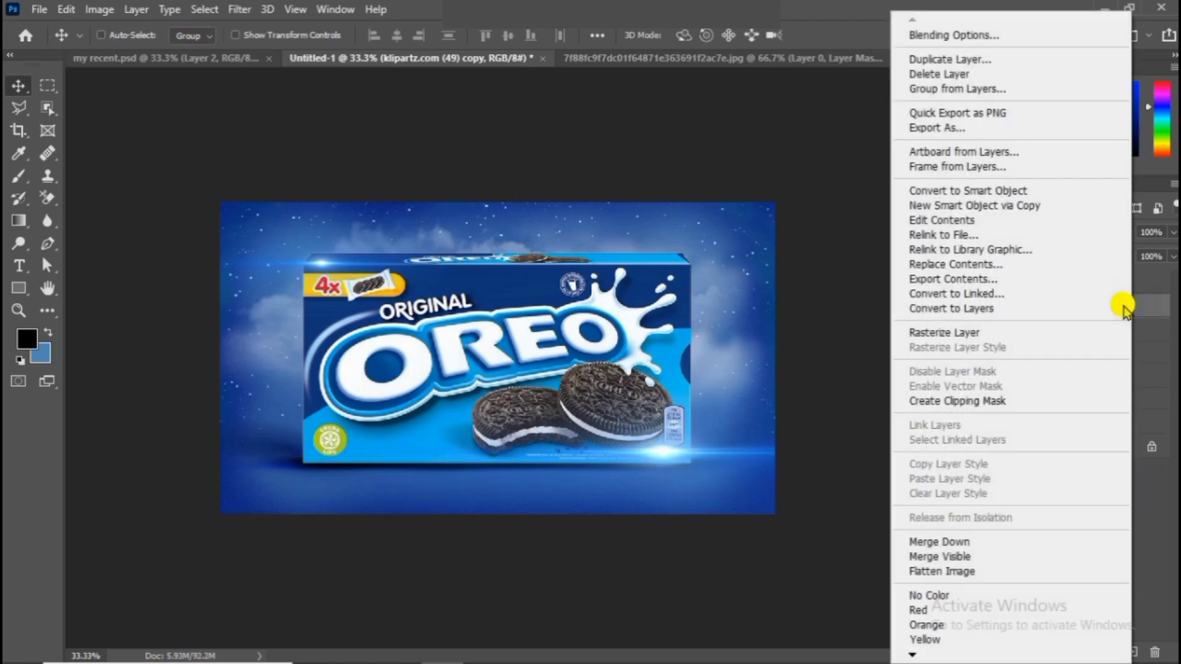
{"action": "left_click", "coordinate": [929, 401]}
{"action": "mouse_move", "coordinate": [679, 442]}
{"action": "left_mouse_down"}
{"action": "mouse_move", "coordinate": [661, 451]}
{"action": "mouse_move", "coordinate": [656, 439]}
{"action": "left_mouse_up"}
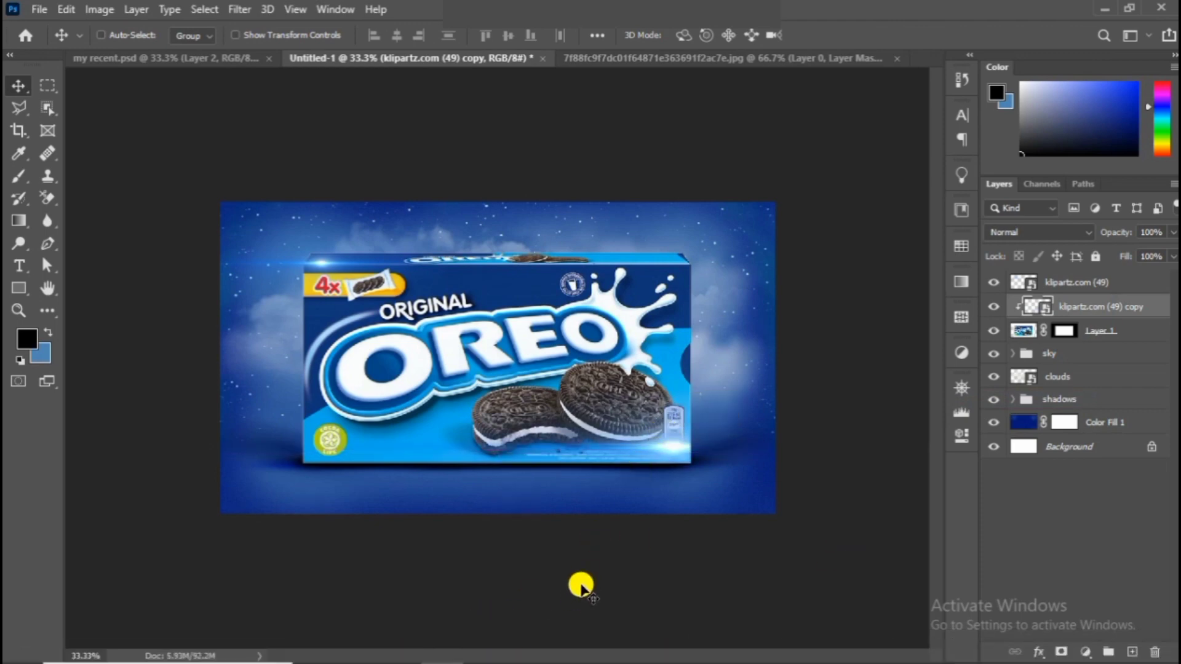